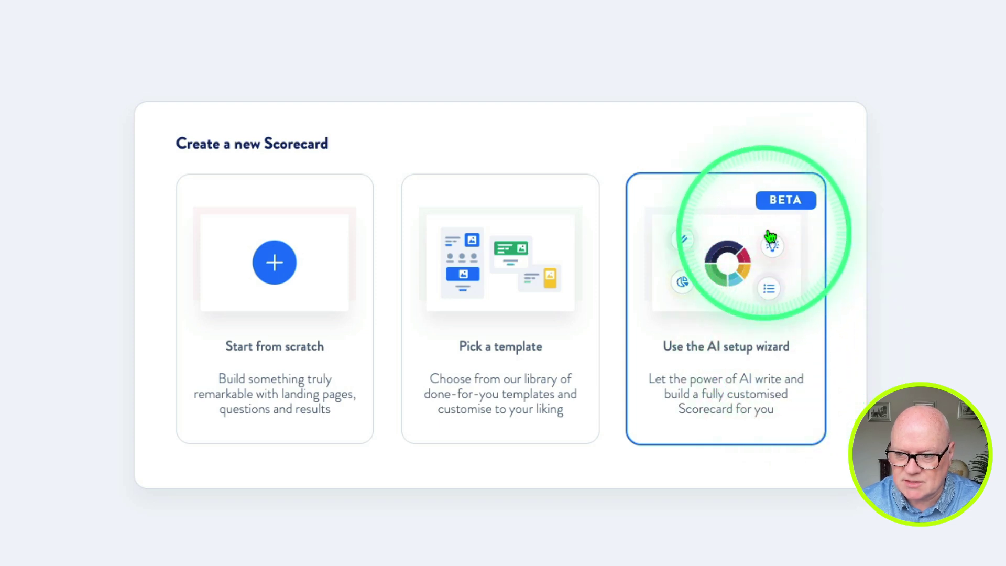
- Browse the scorecard templates filtered by Sales & Marketing and open The Small Business Fast-Growth Marketing Review
left_click(489, 277)
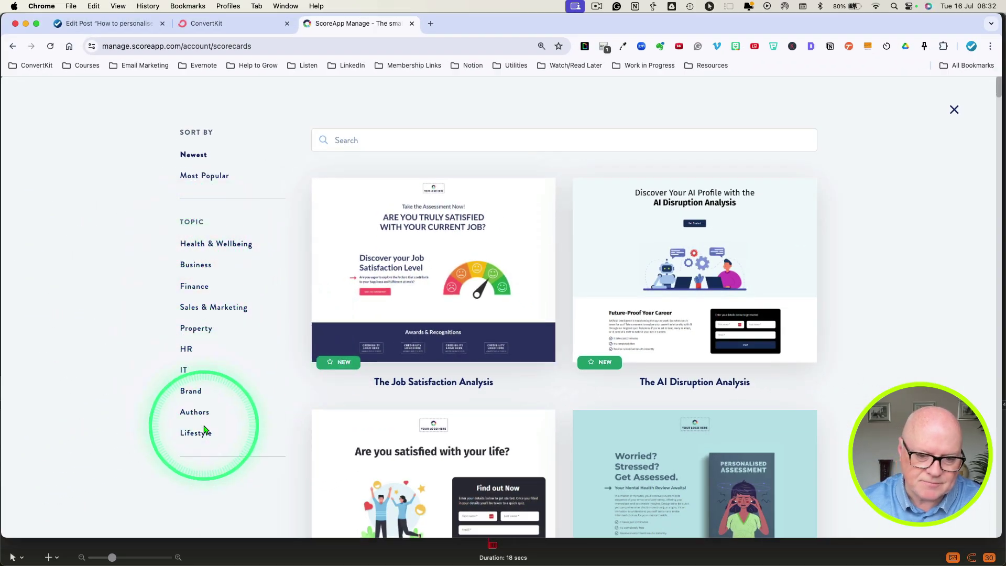
left_click(210, 307)
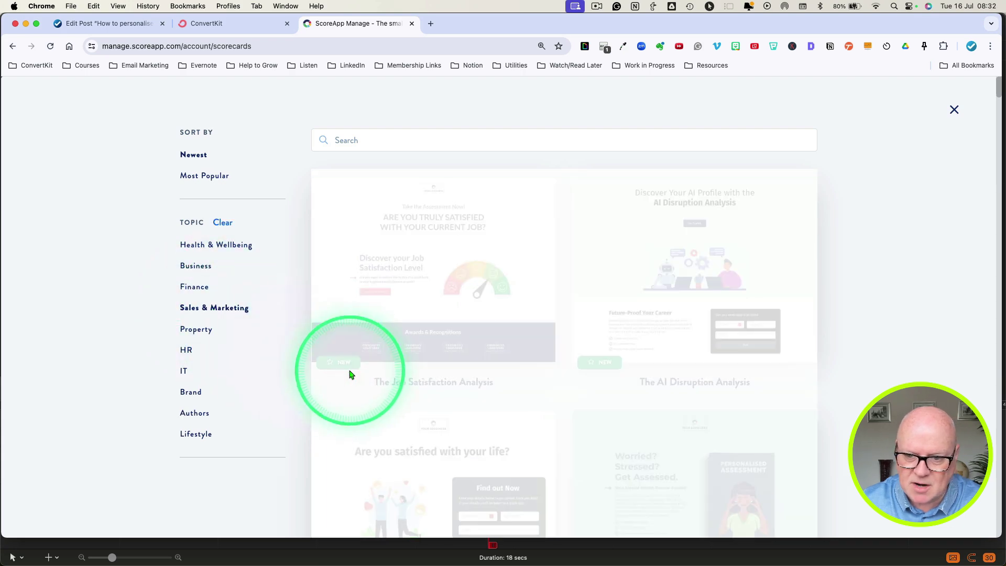
scroll(398, 383, "down", 6)
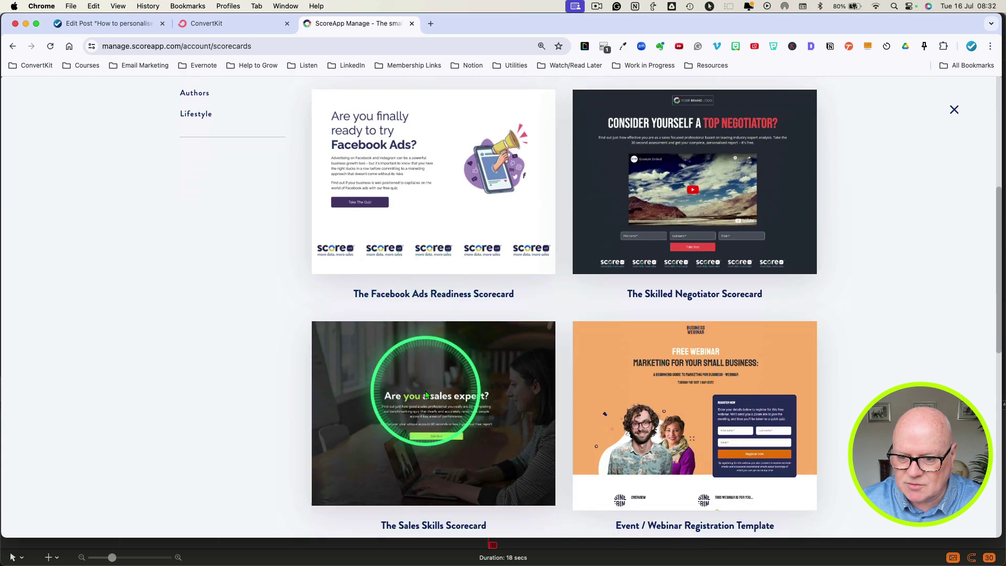
scroll(427, 394, "down", 4)
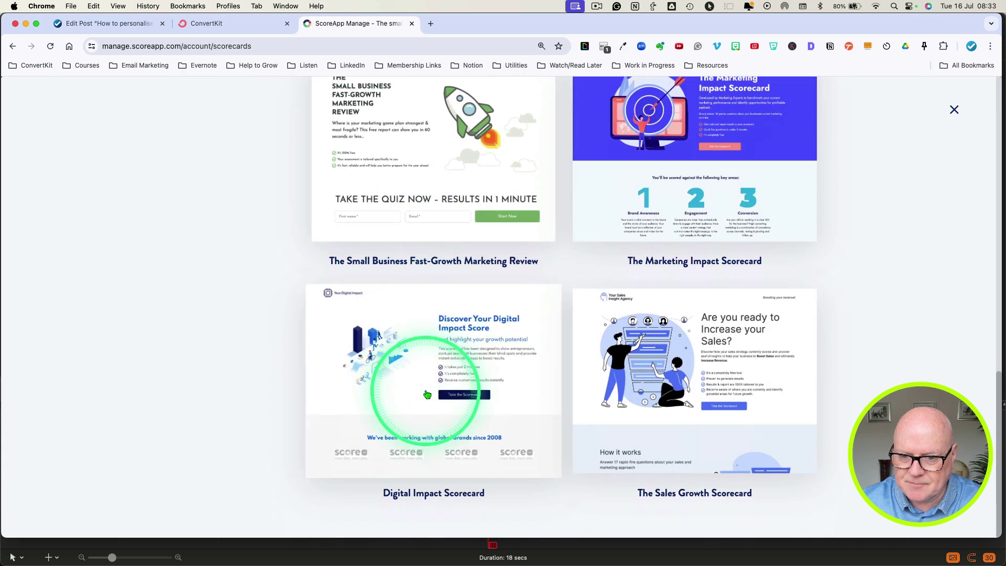
scroll(427, 394, "up", 2)
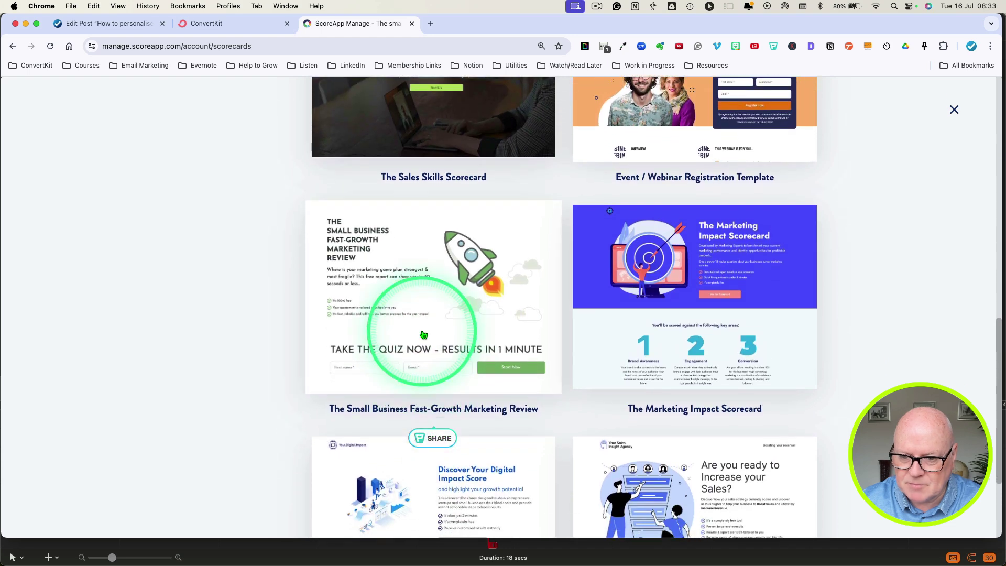
left_click(398, 286)
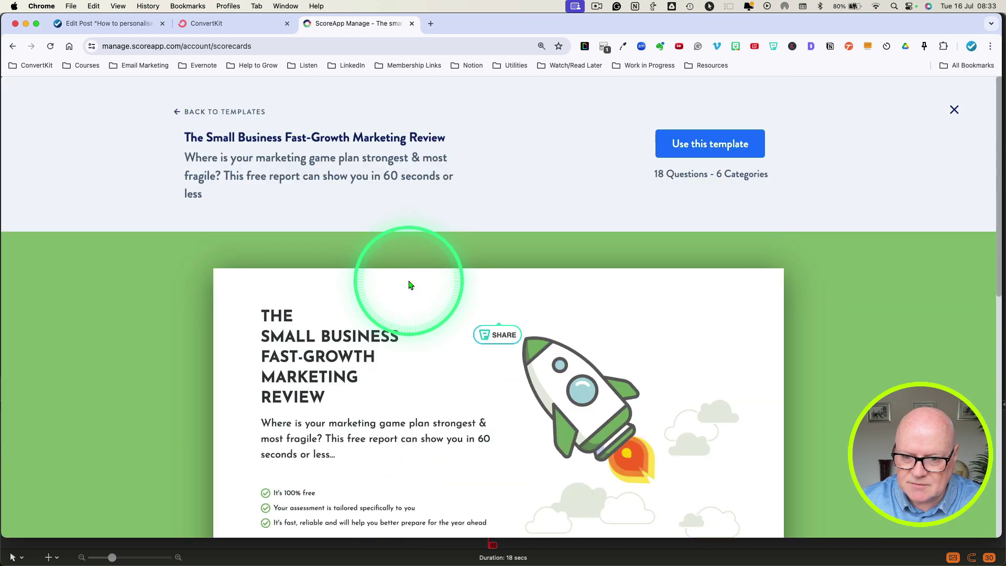
- Review the template's preview and highlights, and create the scorecard from this template
scroll(456, 364, "down", 8)
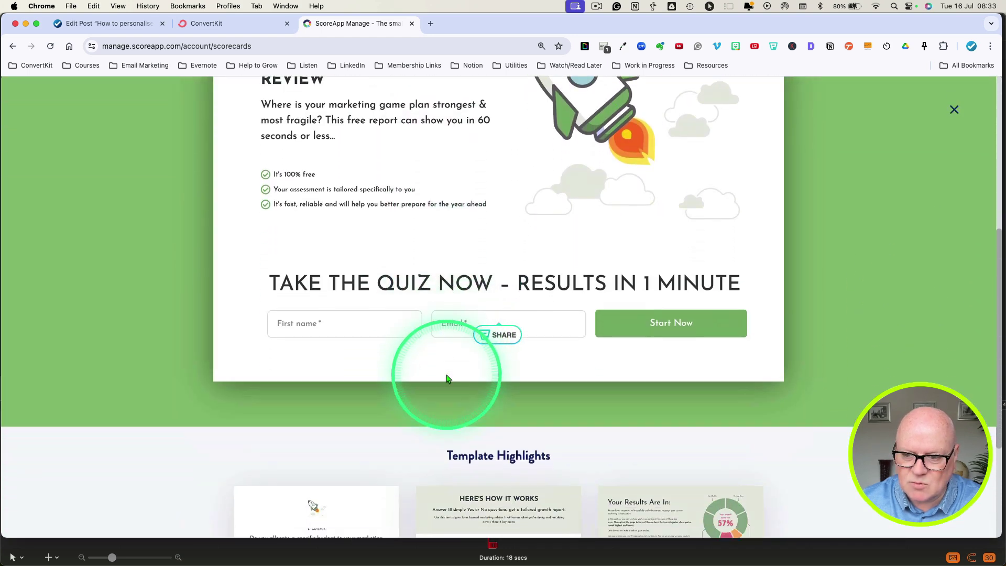
scroll(447, 374, "down", 2)
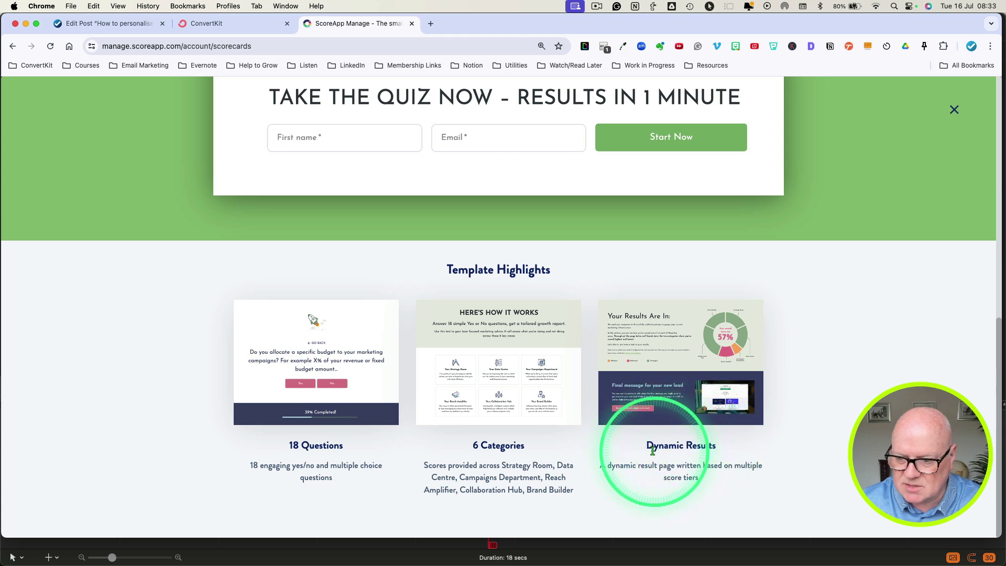
scroll(634, 441, "up", 10)
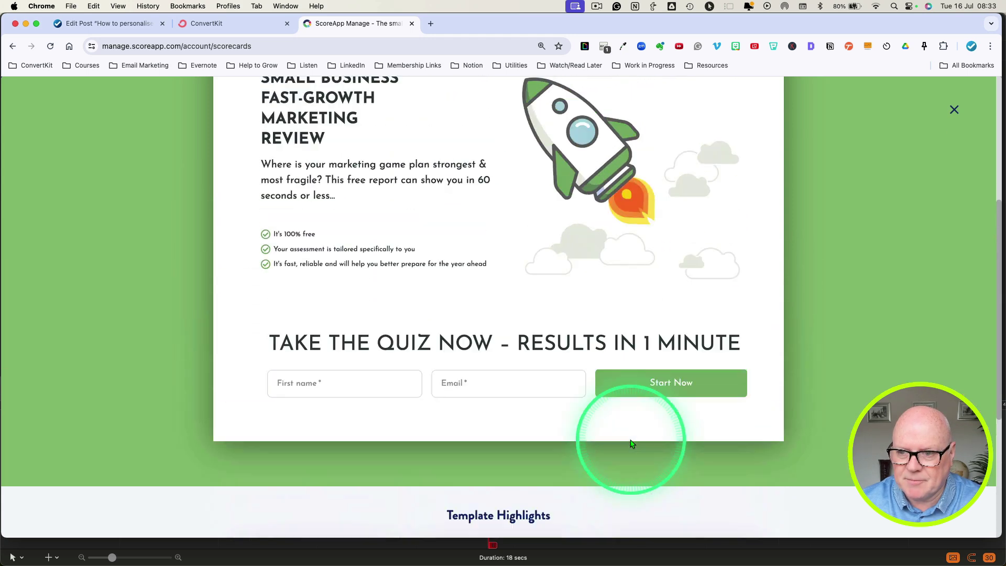
scroll(631, 444, "down", 6)
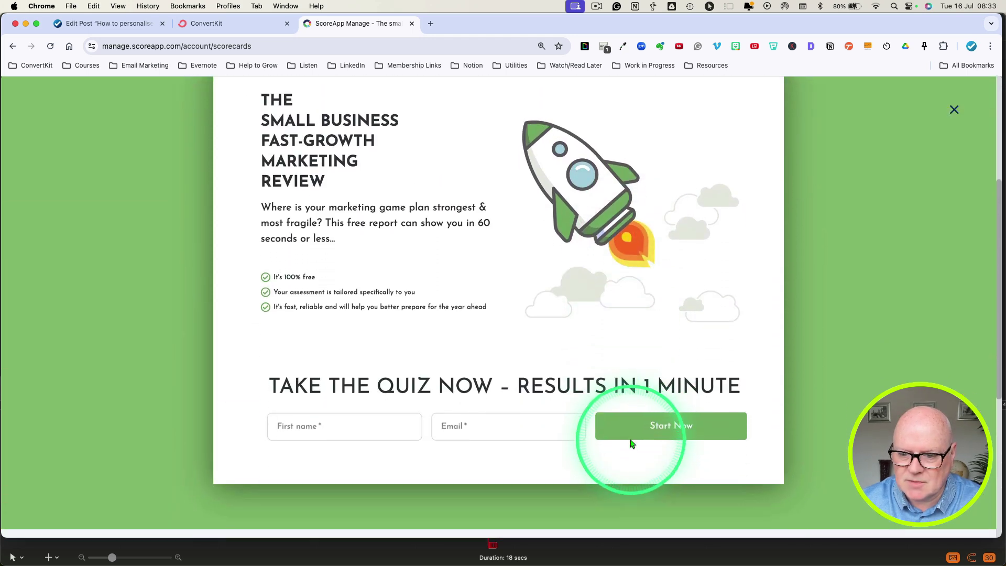
scroll(631, 443, "down", 1)
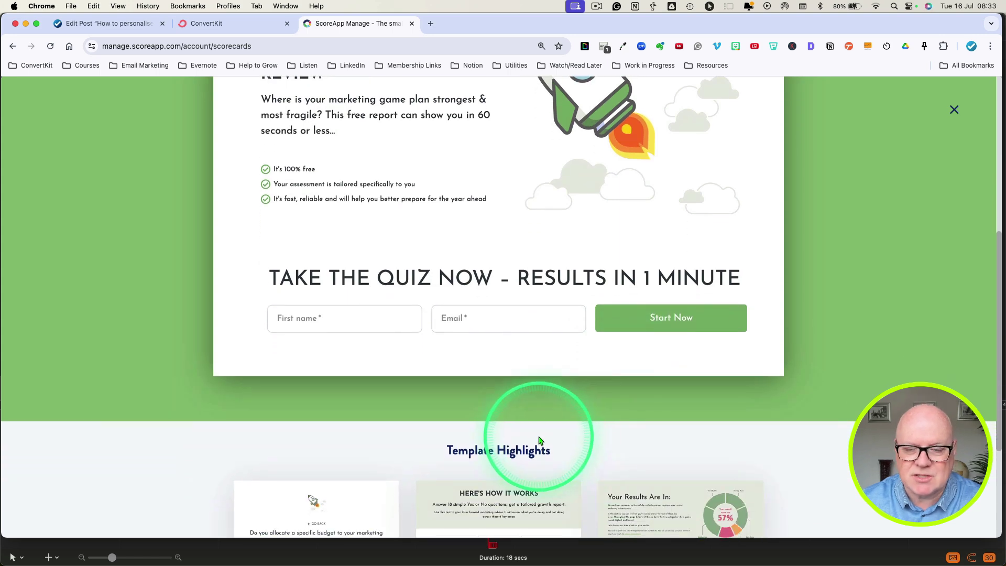
scroll(433, 412, "up", 6)
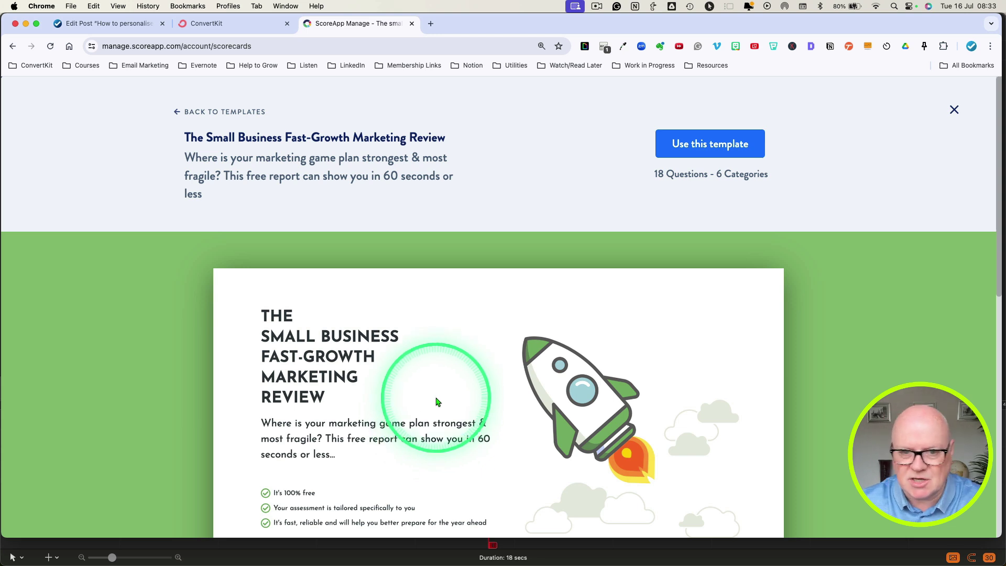
left_click(707, 149)
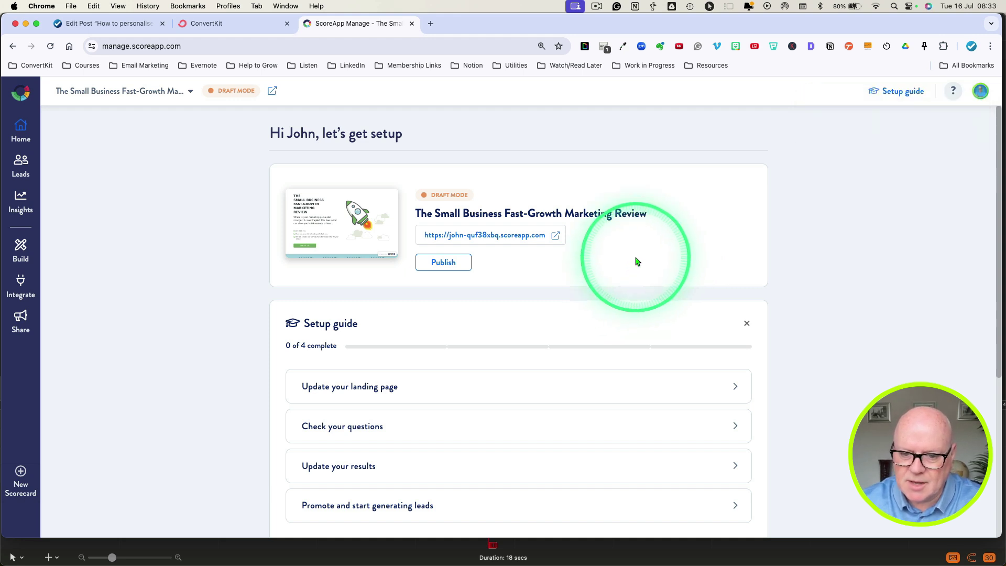
- Look over the new scorecard's setup guide and open its Build section
scroll(637, 261, "down", 5)
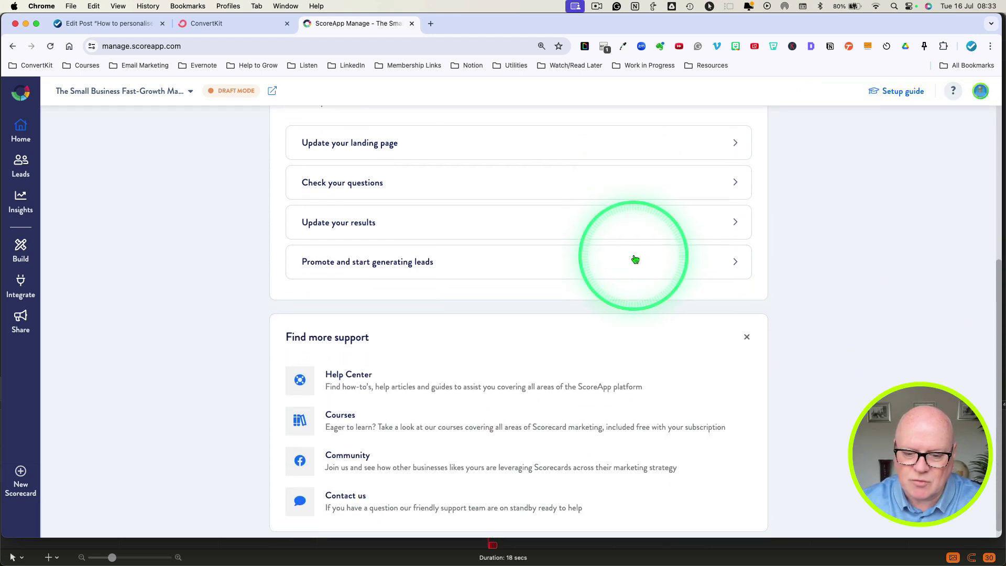
scroll(635, 259, "up", 4)
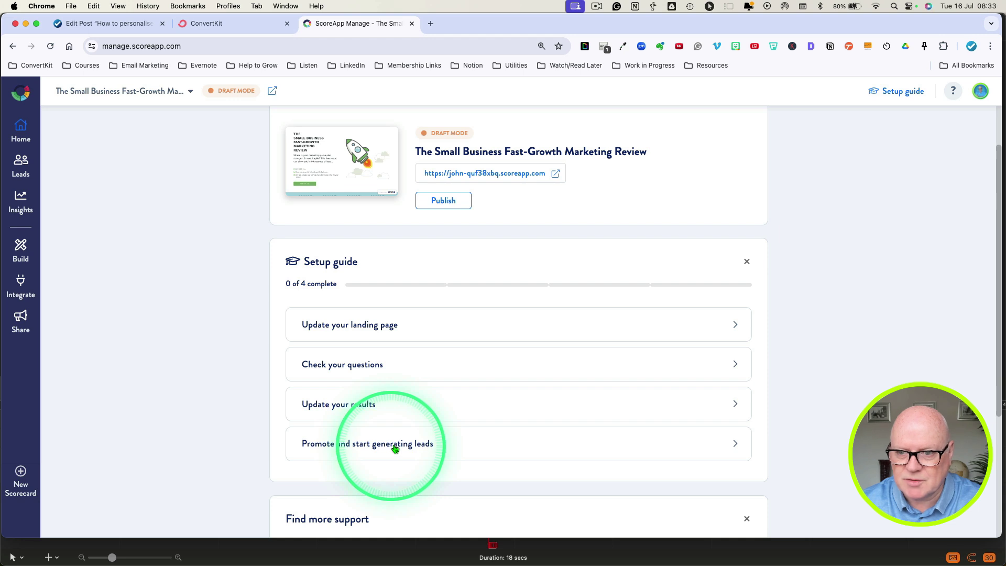
scroll(392, 438, "up", 2)
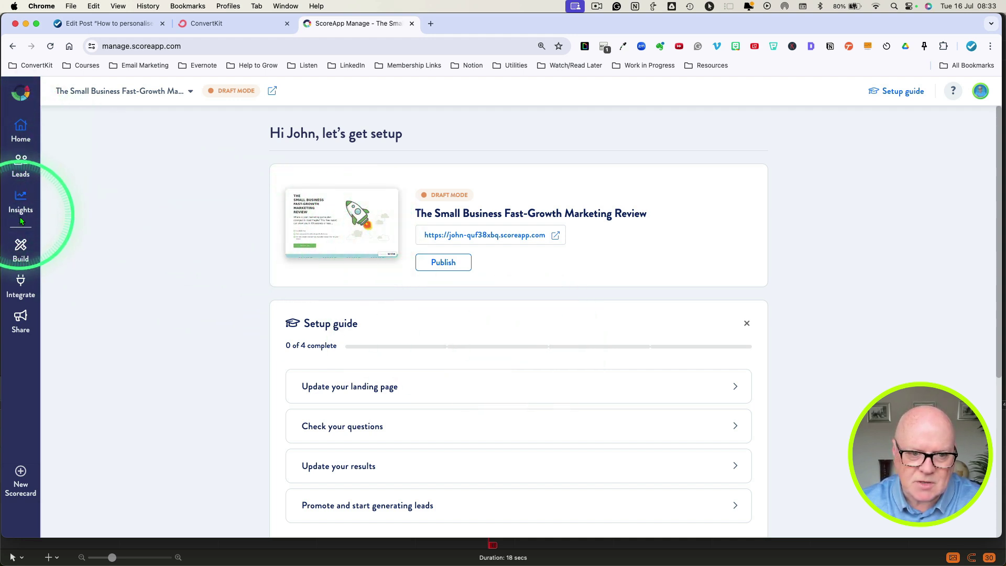
left_click(31, 254)
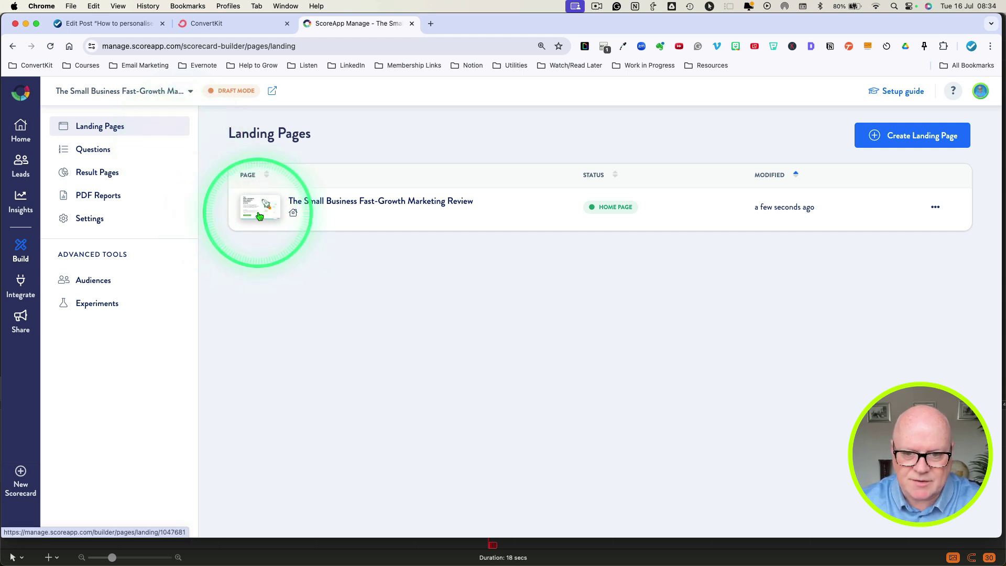
- Look through the scorecard's questions, result pages and PDF reports in the Build section
left_click(93, 151)
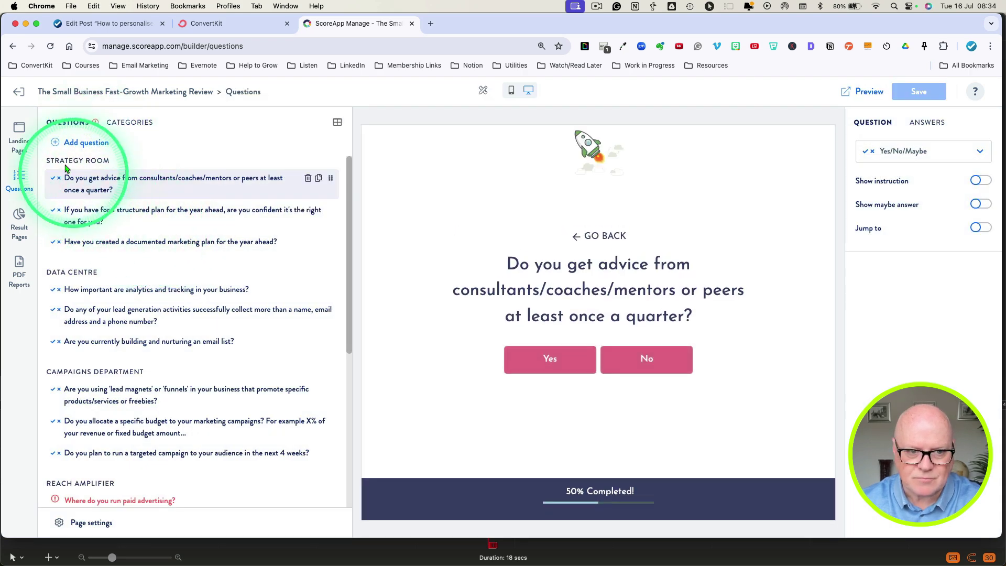
left_click(22, 138)
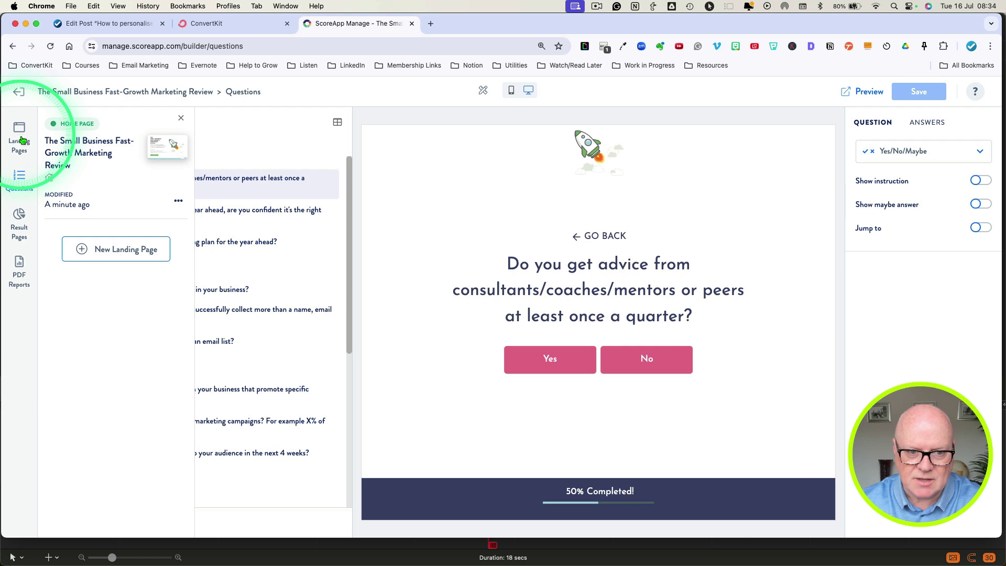
left_click(19, 94)
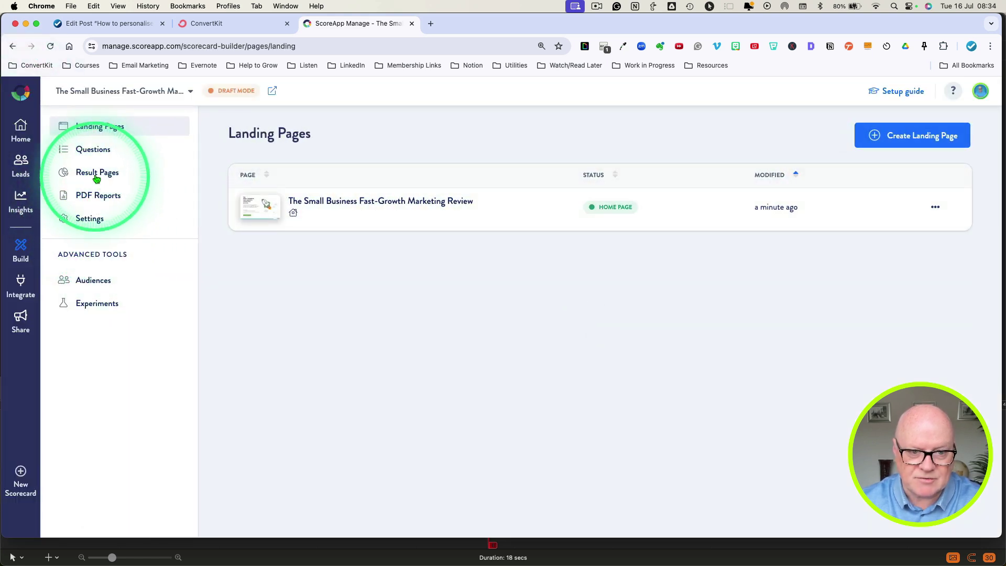
left_click(97, 175)
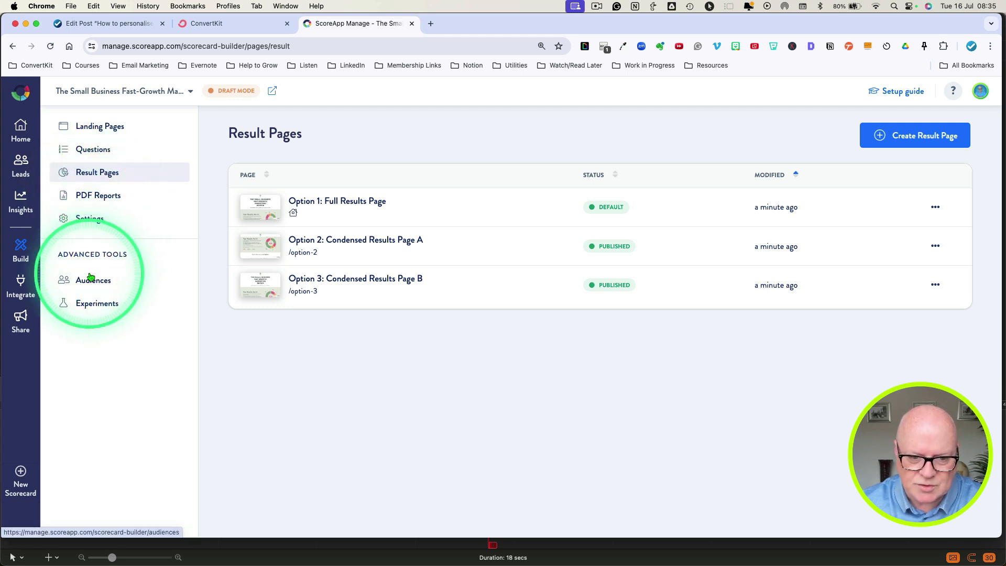
left_click(94, 197)
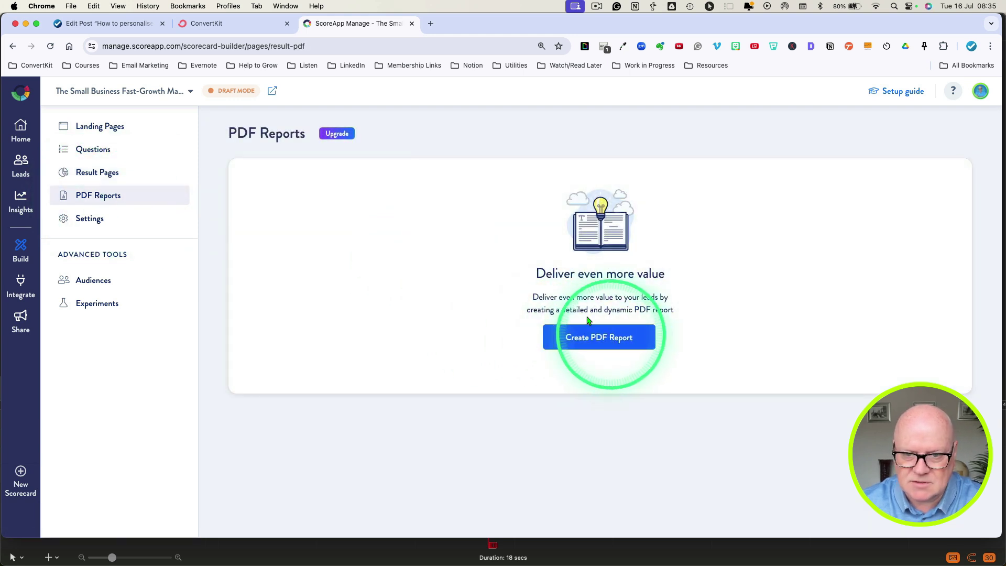
- Open The Small Business Fast-Growth Marketing Review landing page in the page editor and look over its banner
left_click(99, 131)
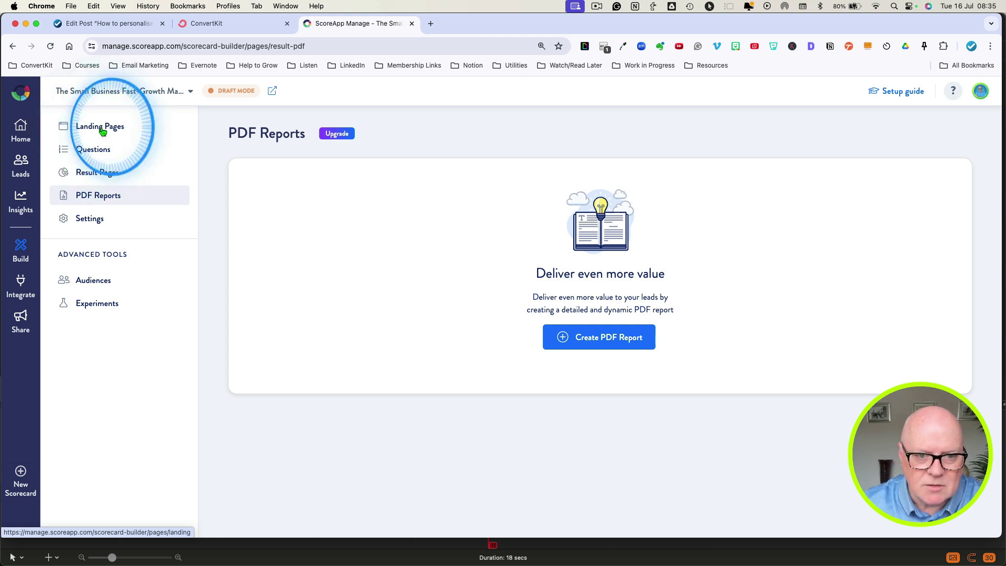
left_click(266, 208)
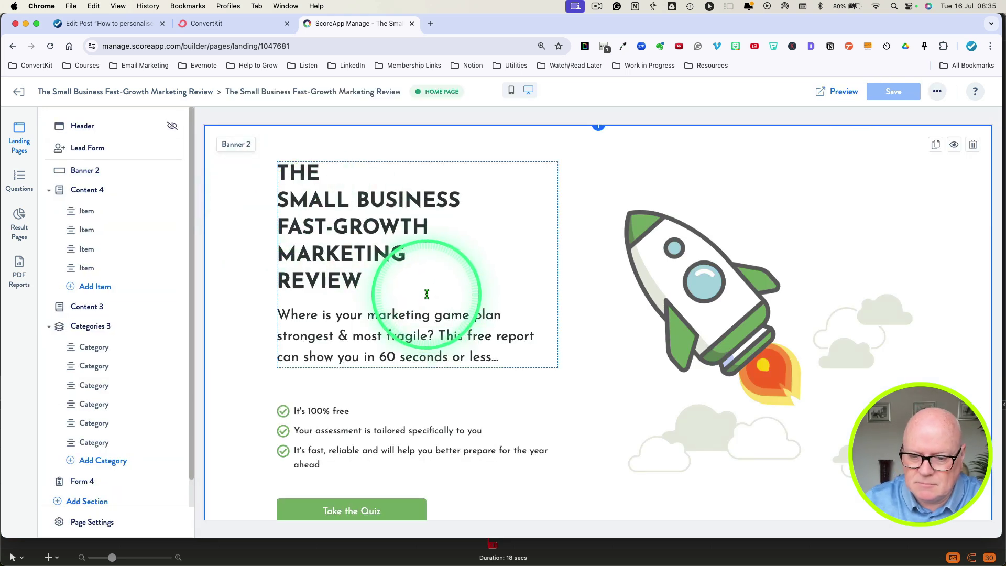
scroll(427, 294, "down", 5)
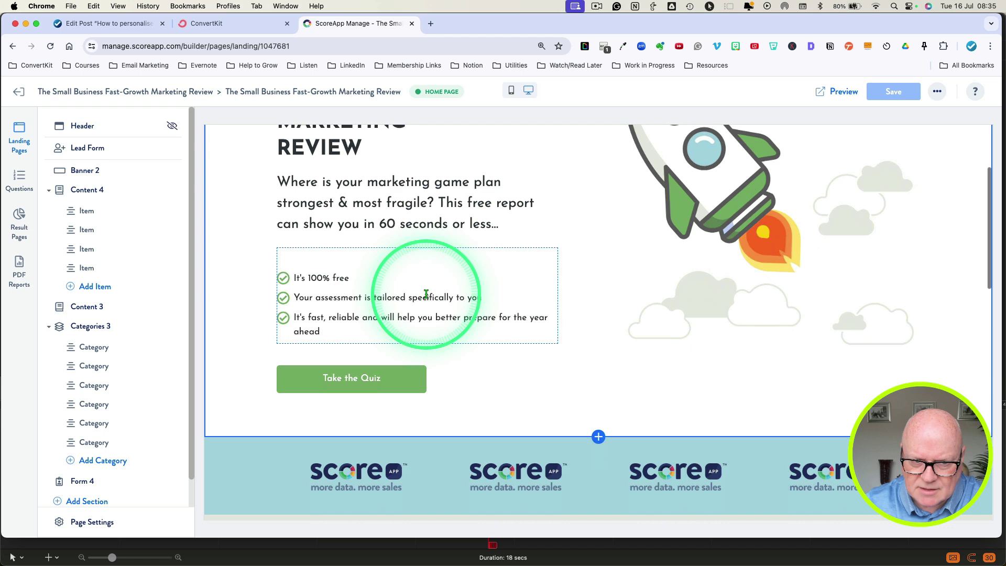
scroll(426, 294, "up", 4)
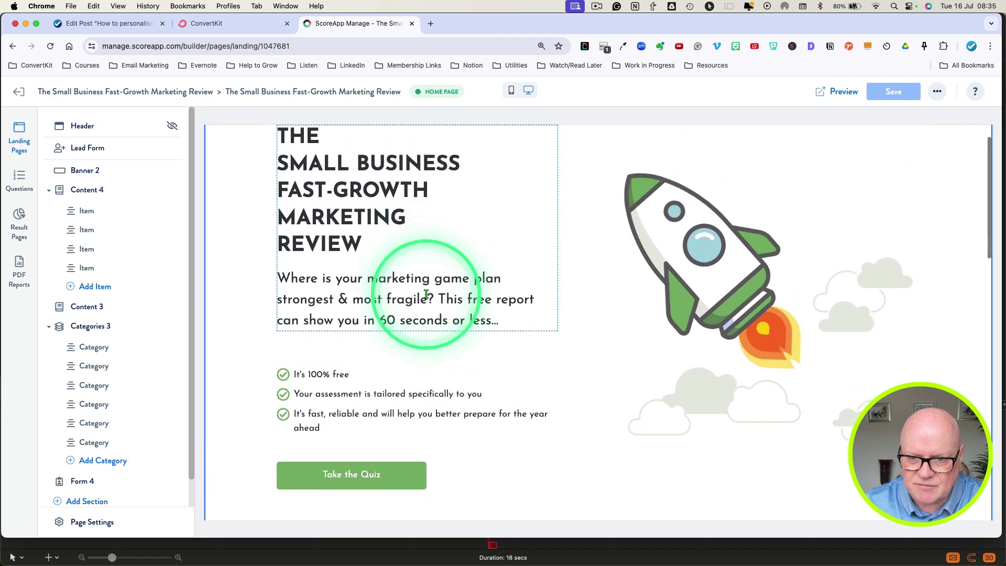
- Set the button colour of the landing page's Banner 2 section to the red swatch FA6068
left_click(426, 293)
left_click(402, 231)
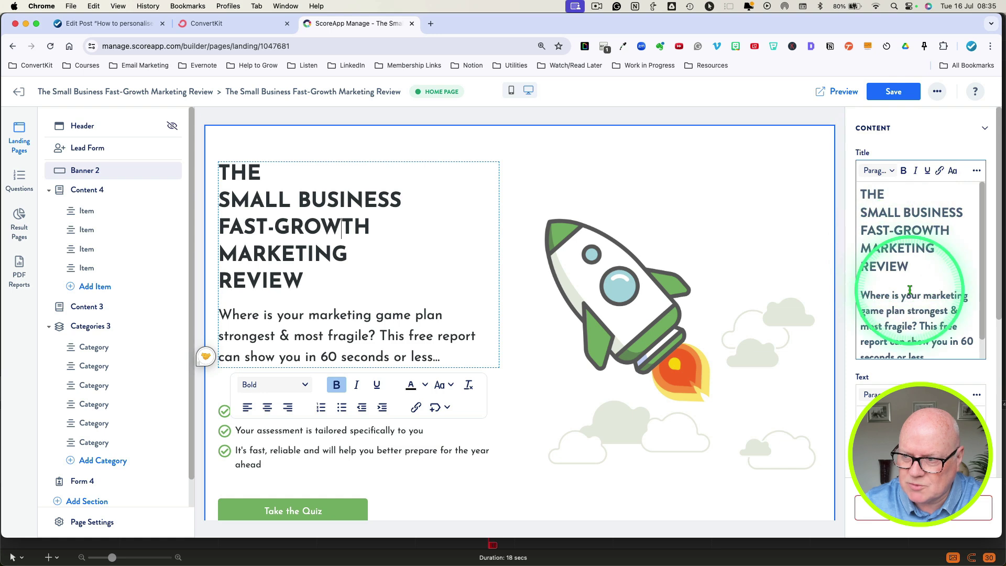
scroll(919, 362, "down", 4)
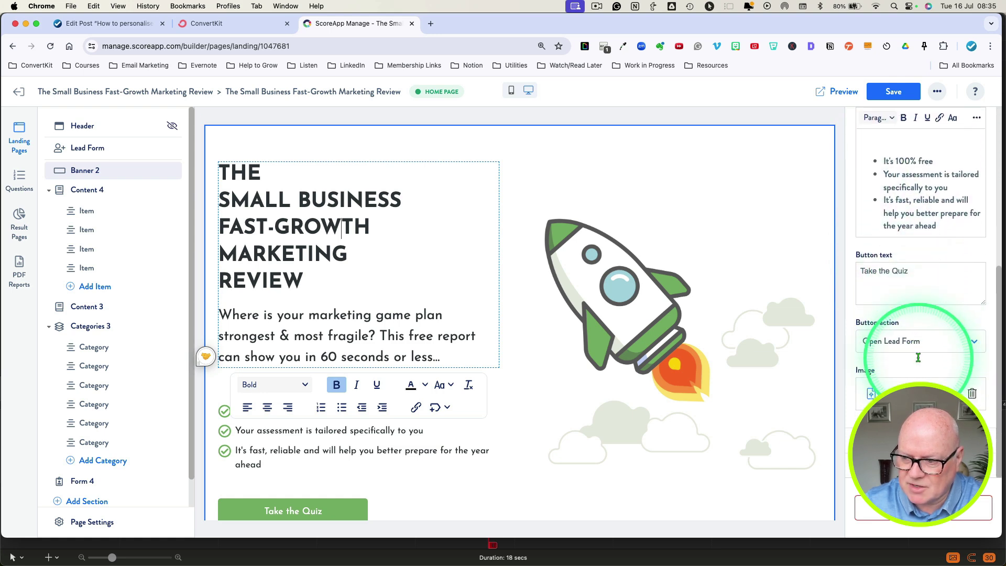
key("Escape")
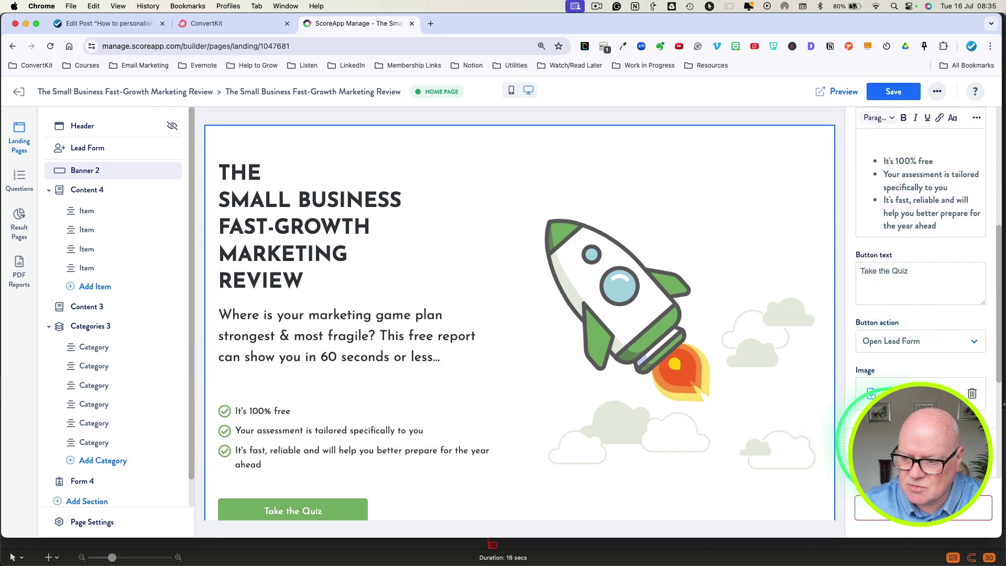
scroll(920, 315, "down", 4)
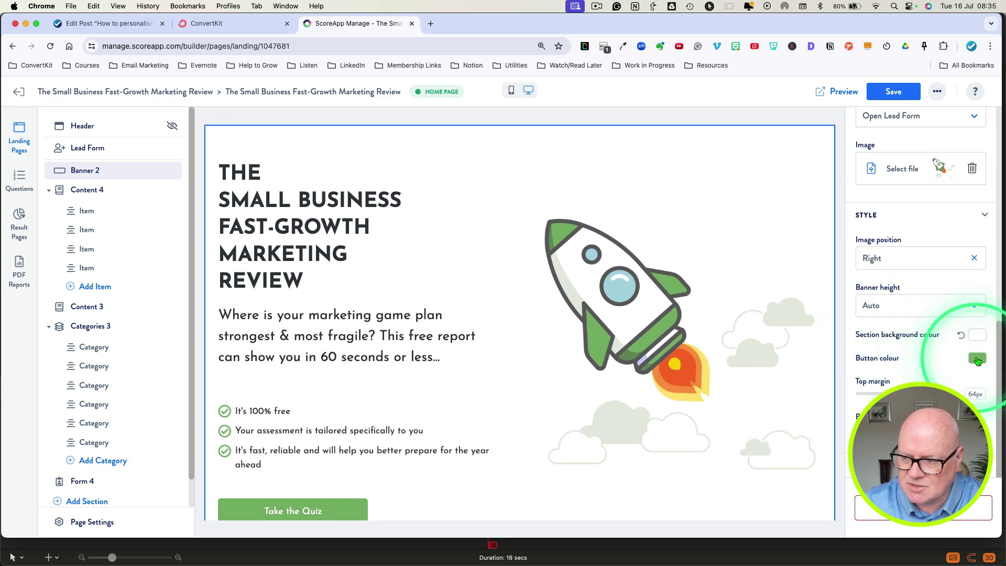
left_click(977, 359)
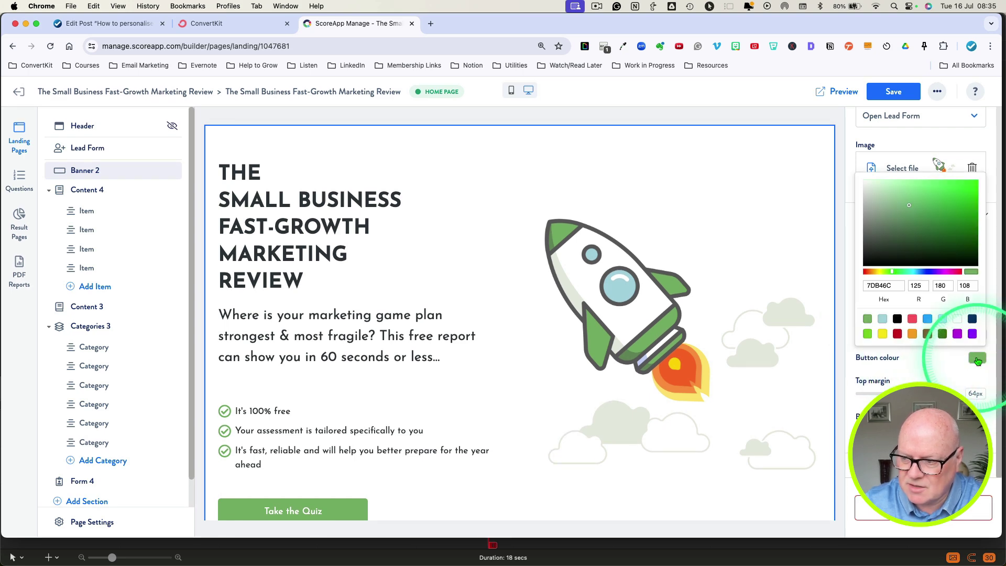
left_click(913, 321)
scroll(449, 382, "down", 4)
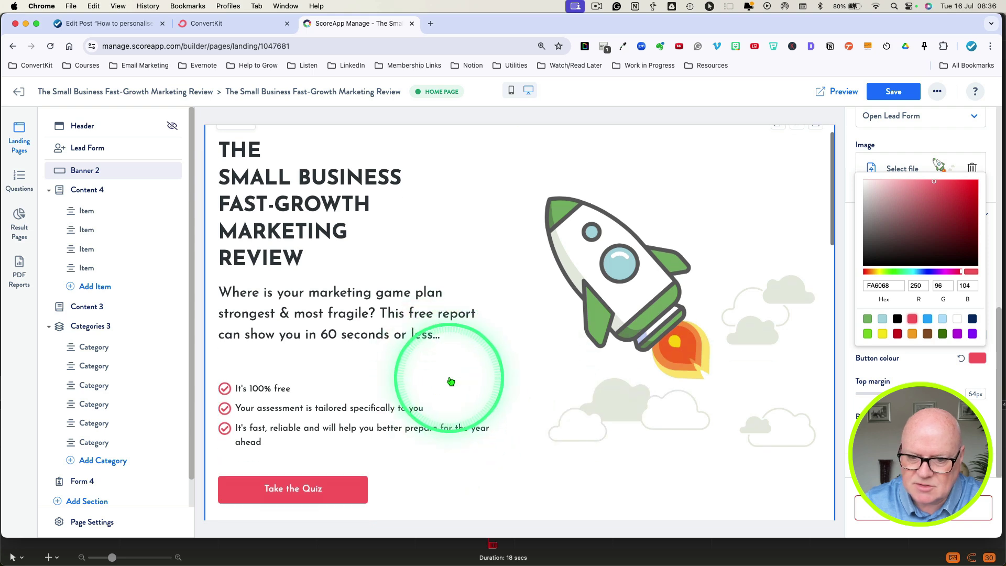
scroll(451, 381, "up", 4)
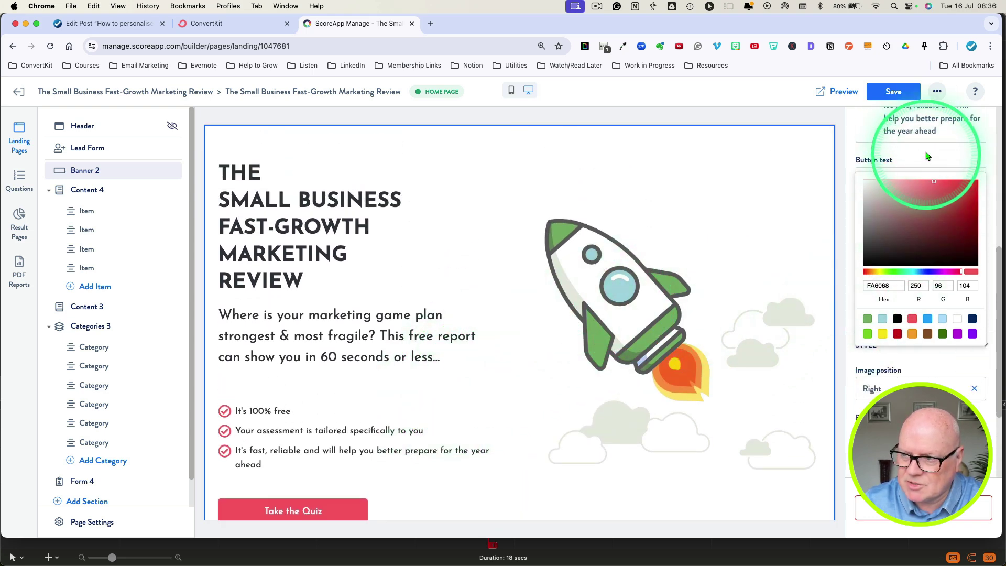
left_click(923, 165)
scroll(922, 209, "down", 3)
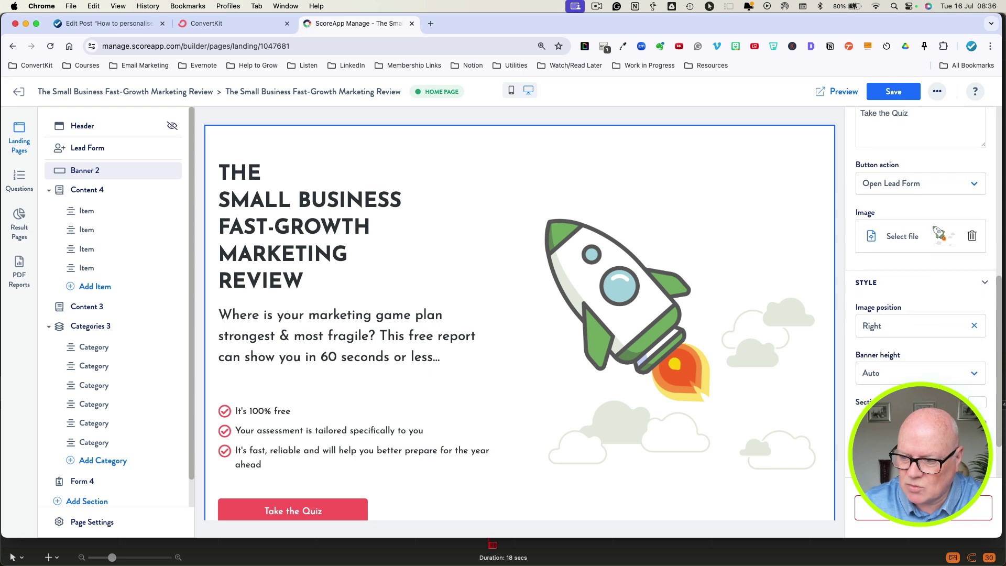
scroll(920, 236, "up", 6)
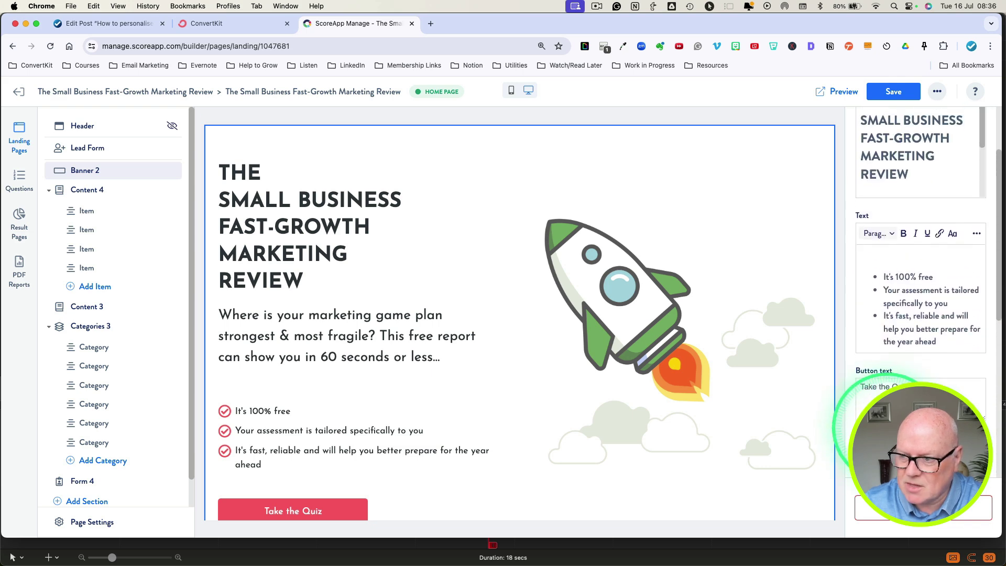
- Open the image gallery for the Banner 2 section's picture and look over the library's images
left_click(747, 334)
scroll(922, 262, "down", 3)
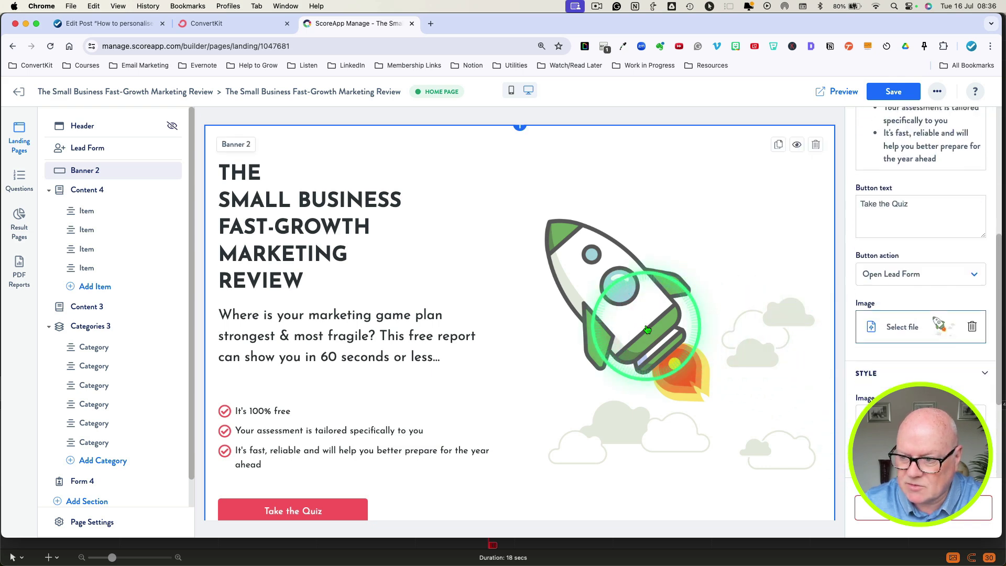
left_click(923, 320)
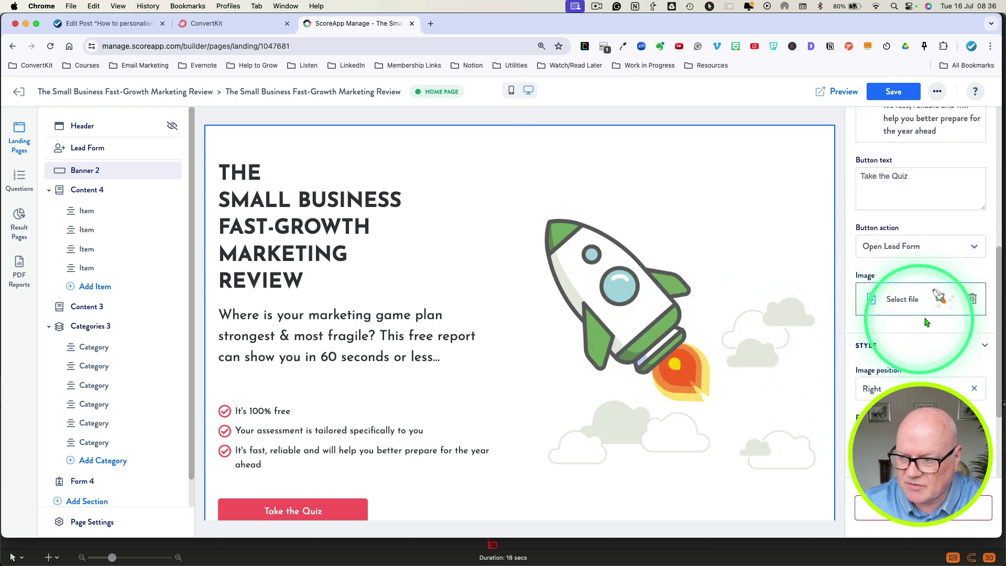
left_click(899, 301)
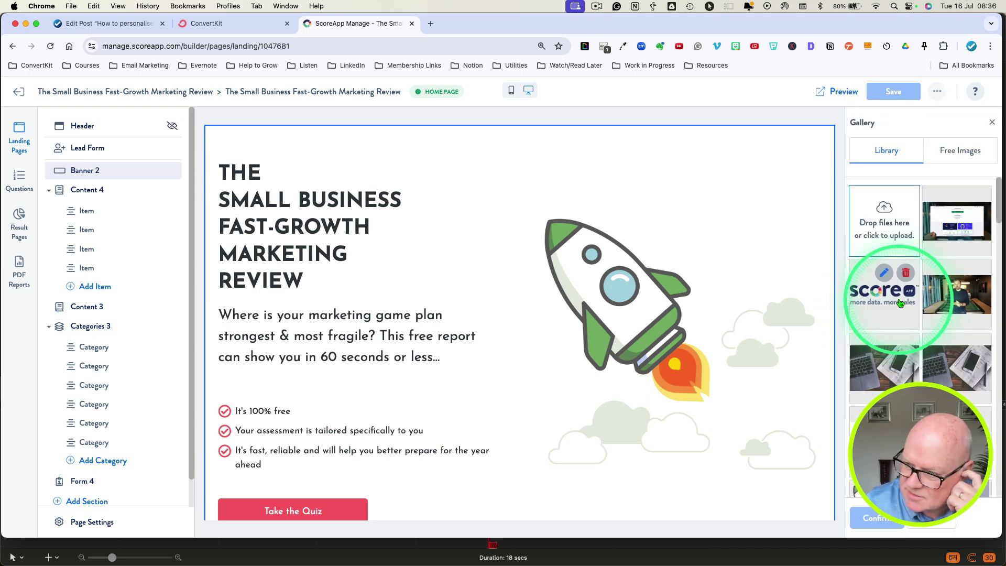
left_click(900, 303)
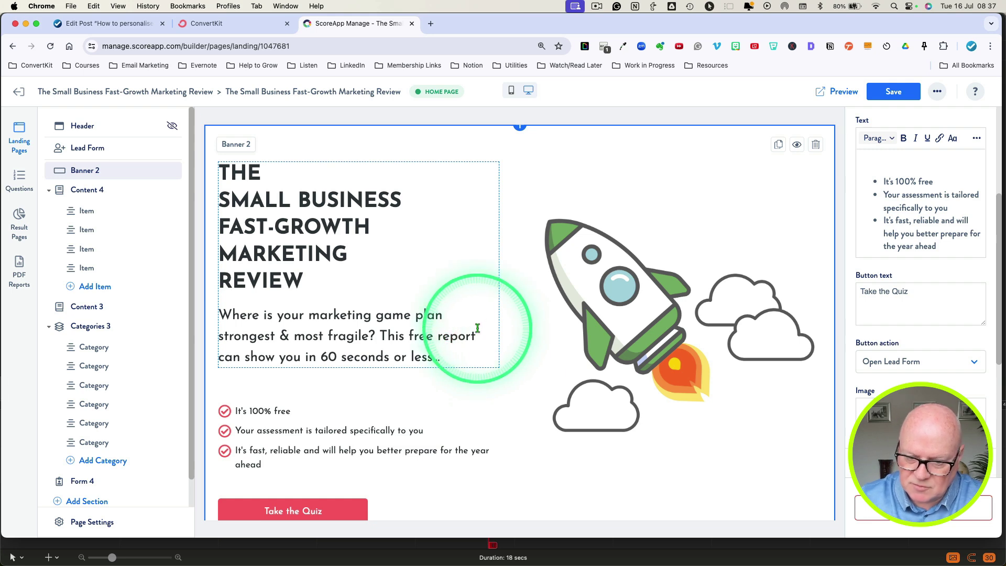
- Look over the landing page's sections from the banner down to the quiz sign-up form and footer
scroll(479, 327, "down", 6)
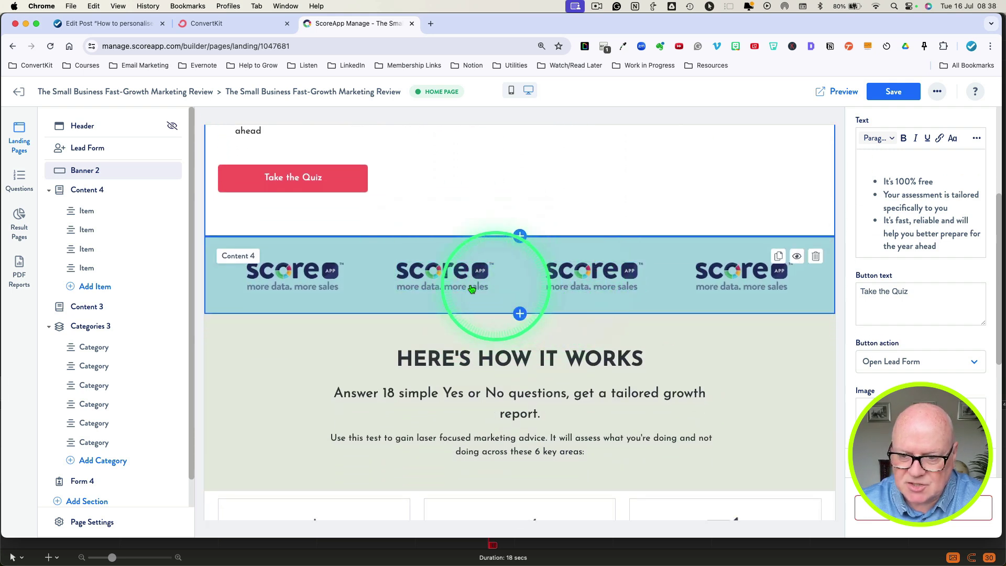
scroll(456, 336, "down", 6)
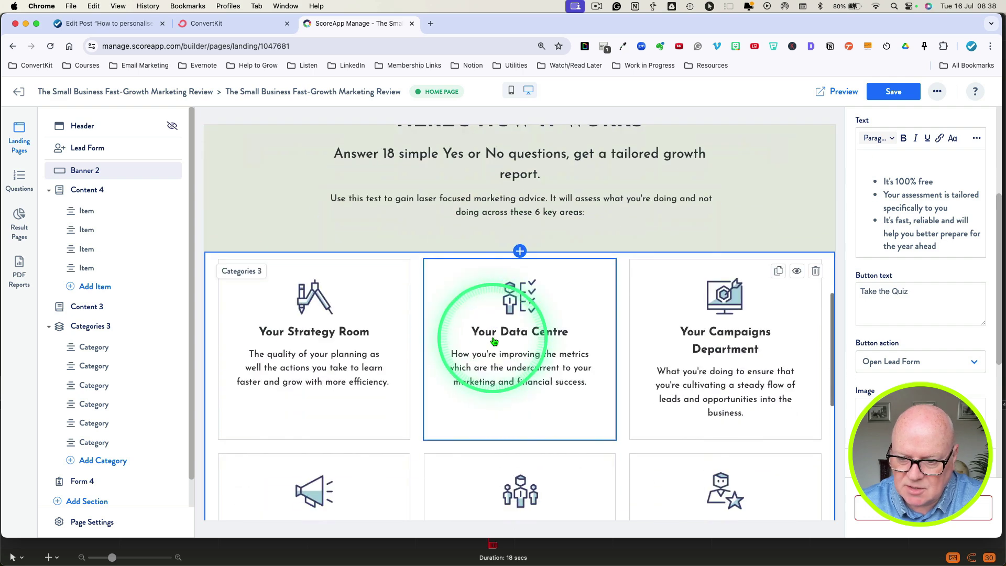
scroll(494, 341, "down", 5)
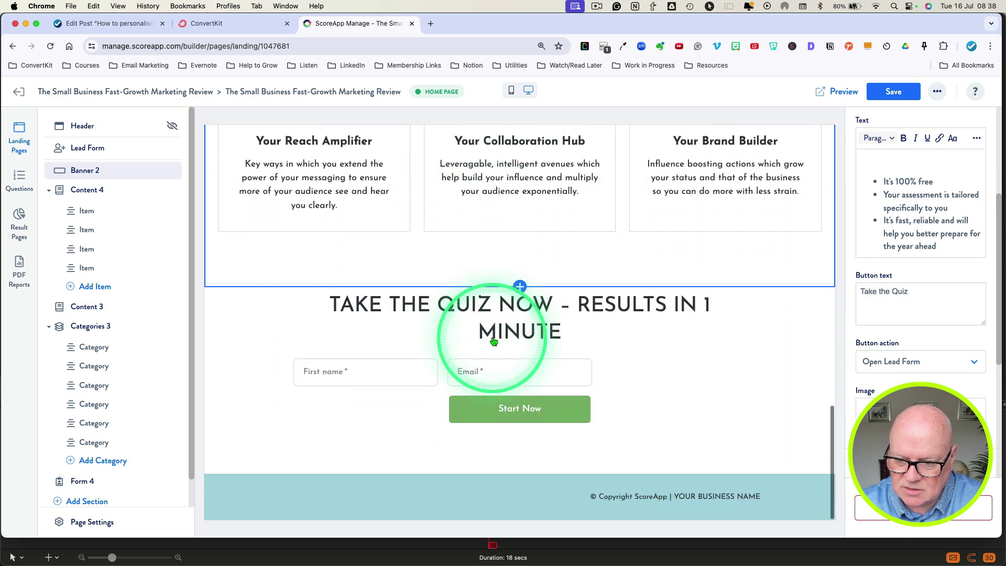
scroll(493, 337, "up", 10)
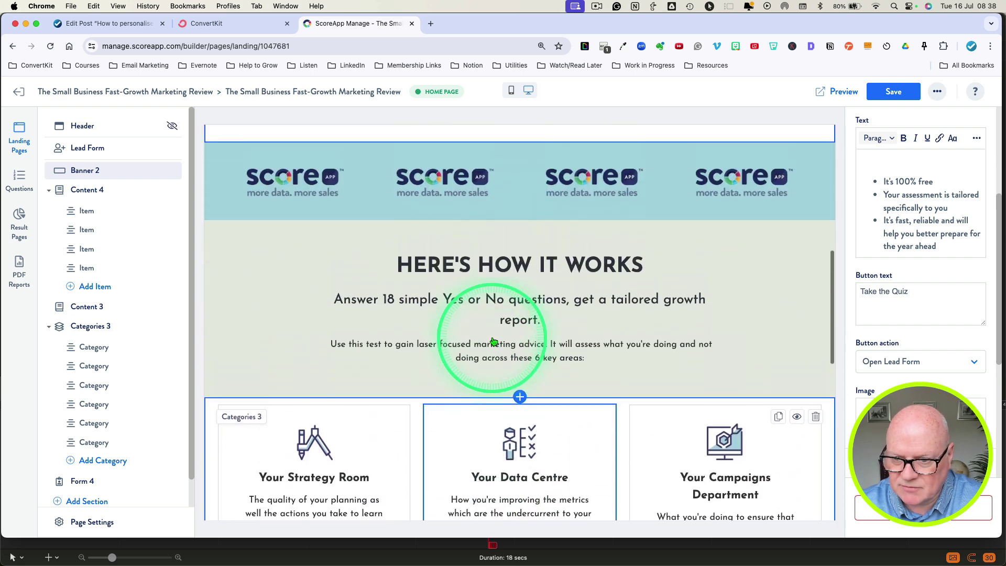
scroll(487, 337, "down", 2)
scroll(511, 331, "up", 2)
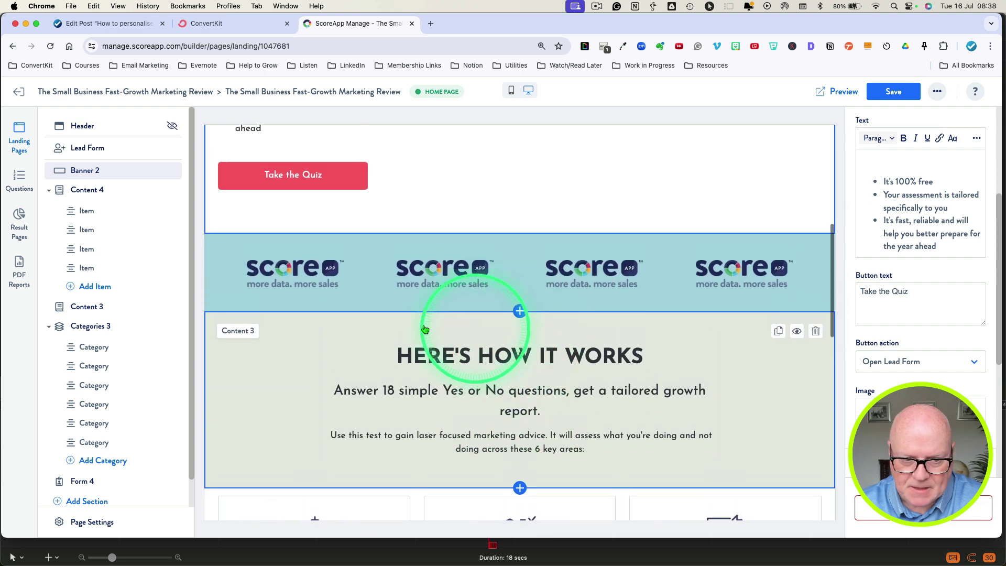
- Collapse the Content 4 and Categories 3 items in the section list and browse the banner layouts for a new section
left_click(48, 190)
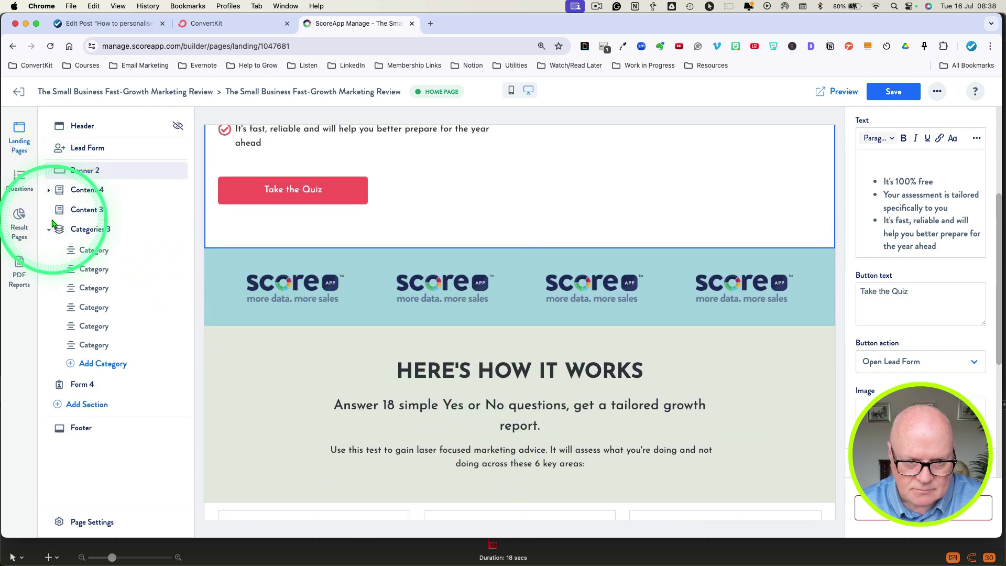
left_click(49, 229)
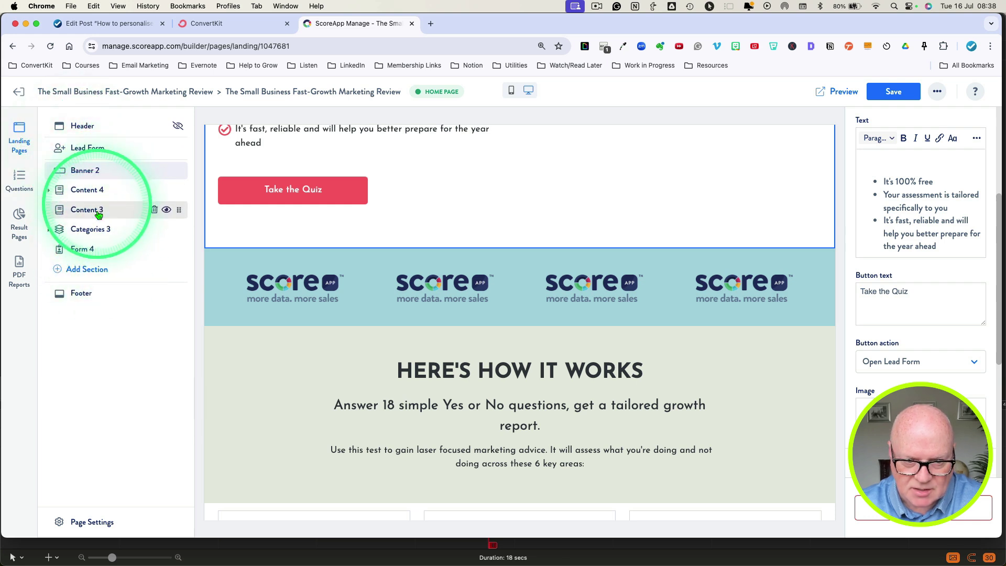
left_click(60, 271)
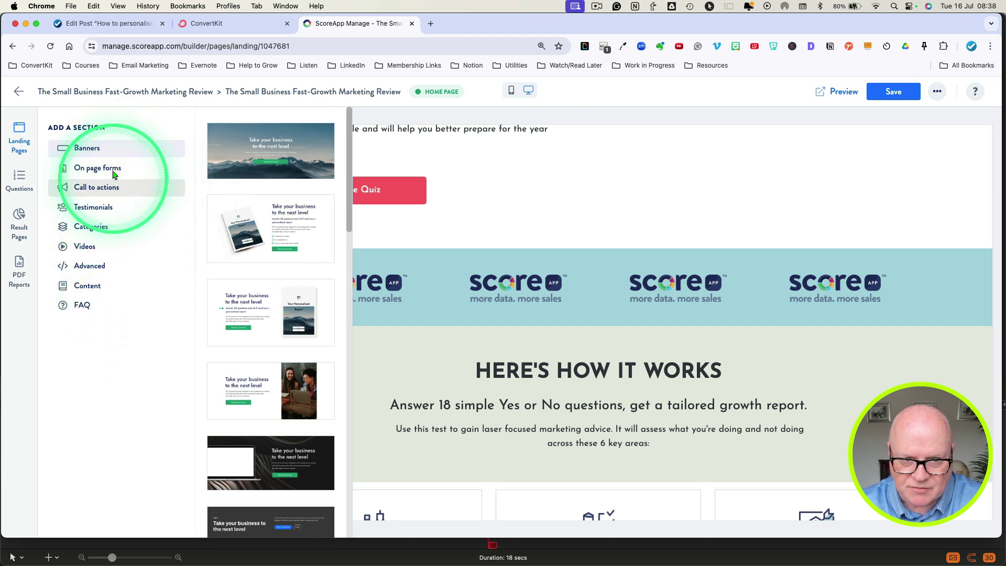
scroll(309, 309, "down", 10)
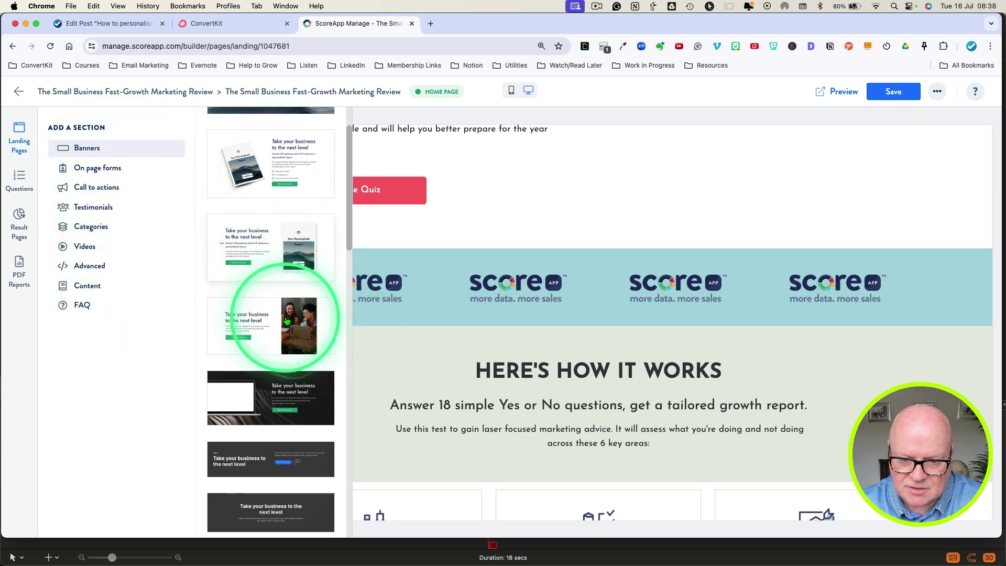
scroll(286, 321, "up", 10)
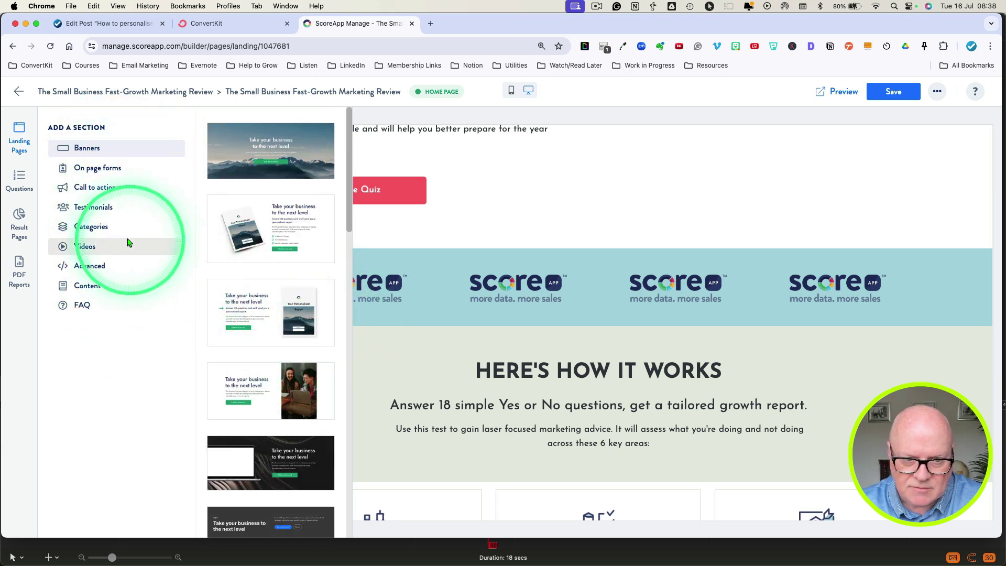
- Add the "Next Level Business Webinar" call-to-action section to the landing page
left_click(95, 187)
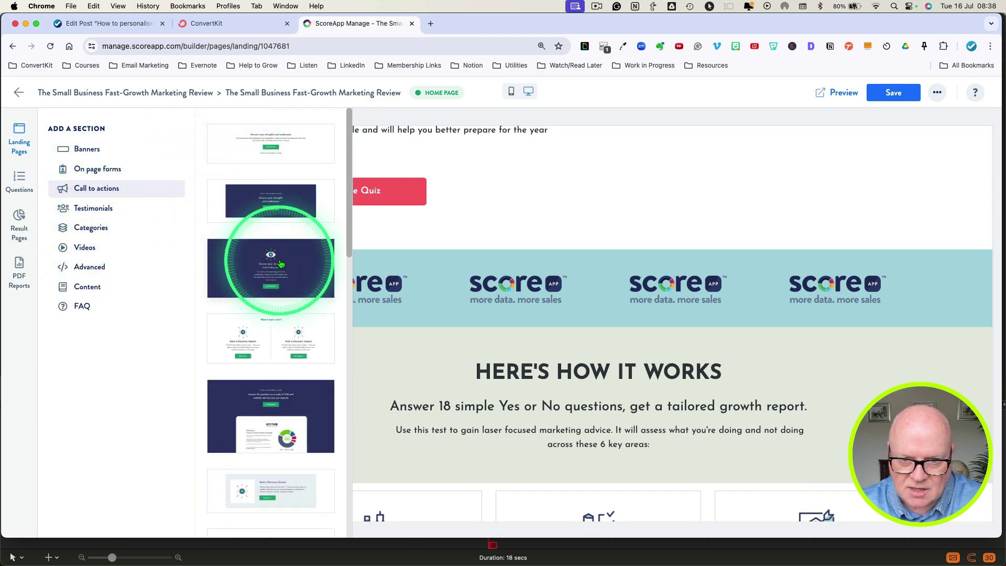
scroll(282, 283, "down", 7)
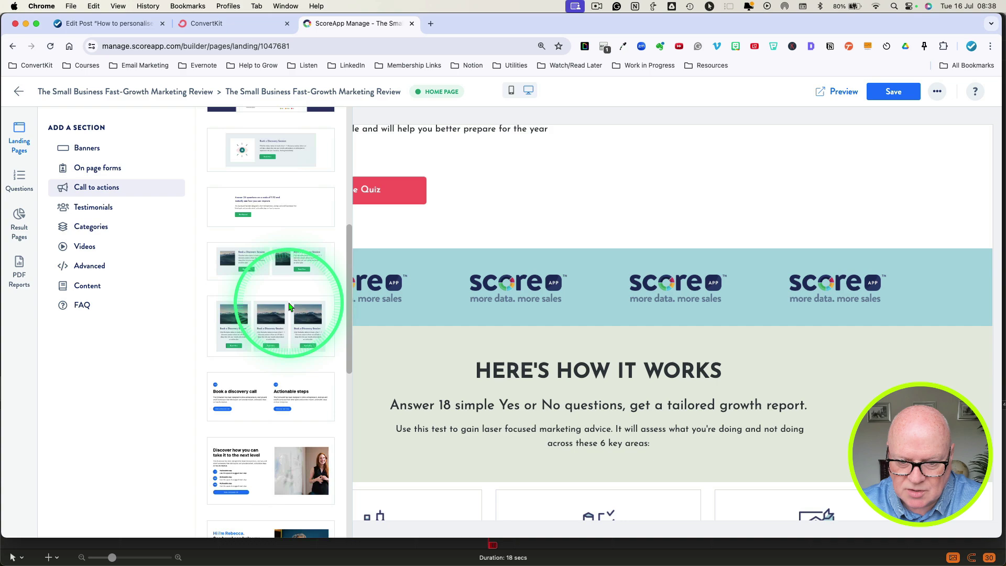
scroll(289, 307, "down", 8)
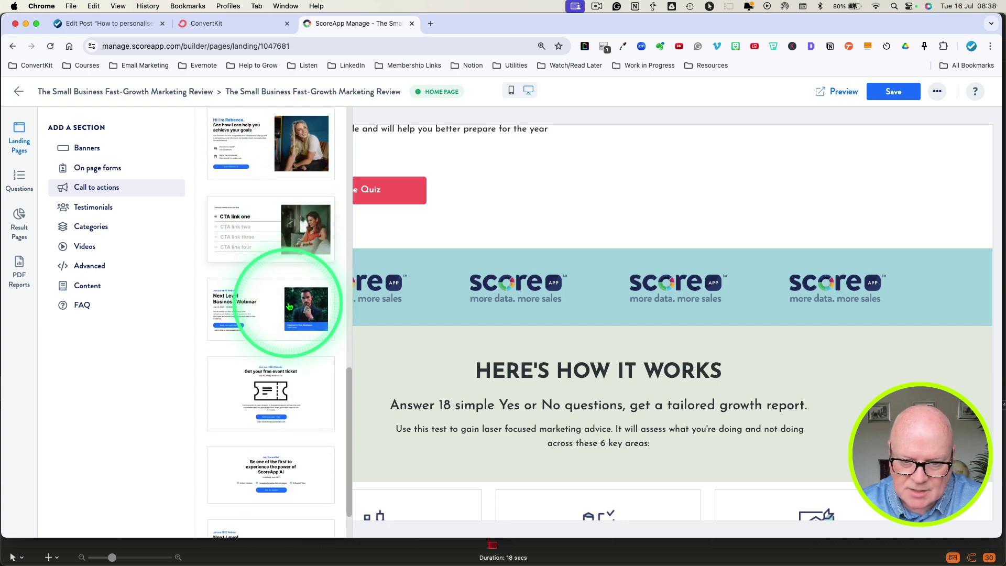
scroll(278, 319, "up", 1)
left_click(262, 320)
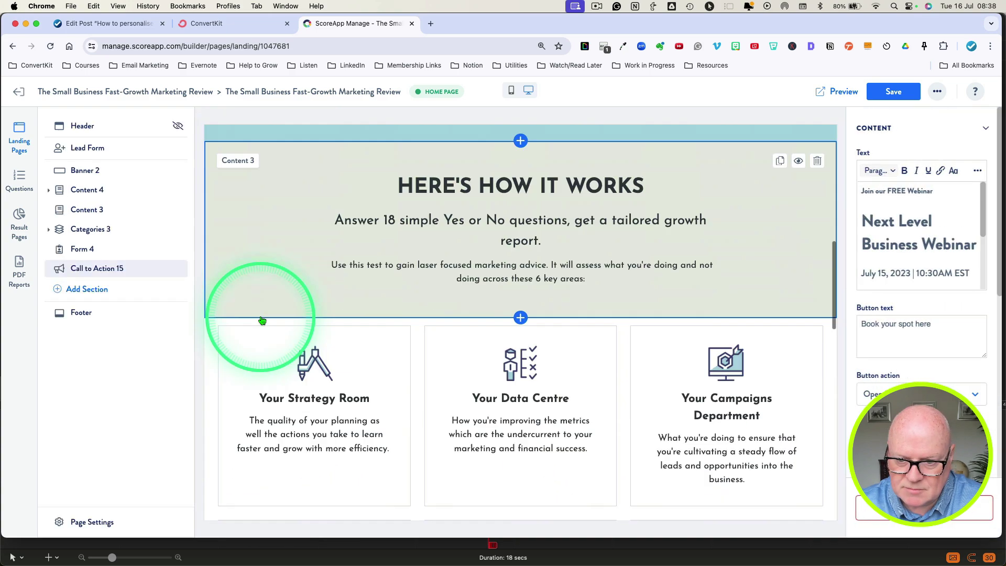
scroll(511, 381, "down", 3)
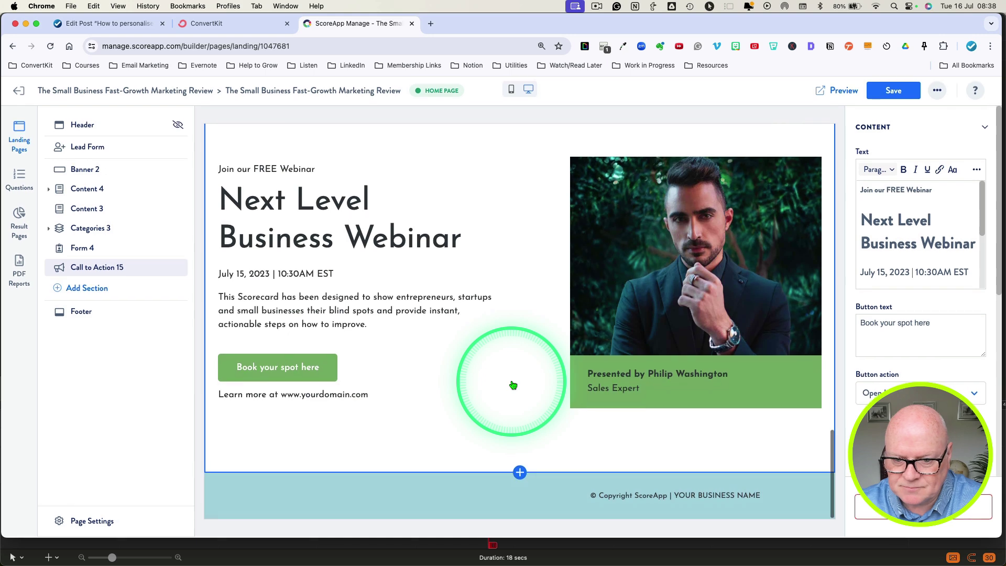
- Move the new Call to Action 15 section up between Content 4 and Content 3
scroll(513, 385, "up", 4)
scroll(482, 386, "down", 2)
left_click(215, 333)
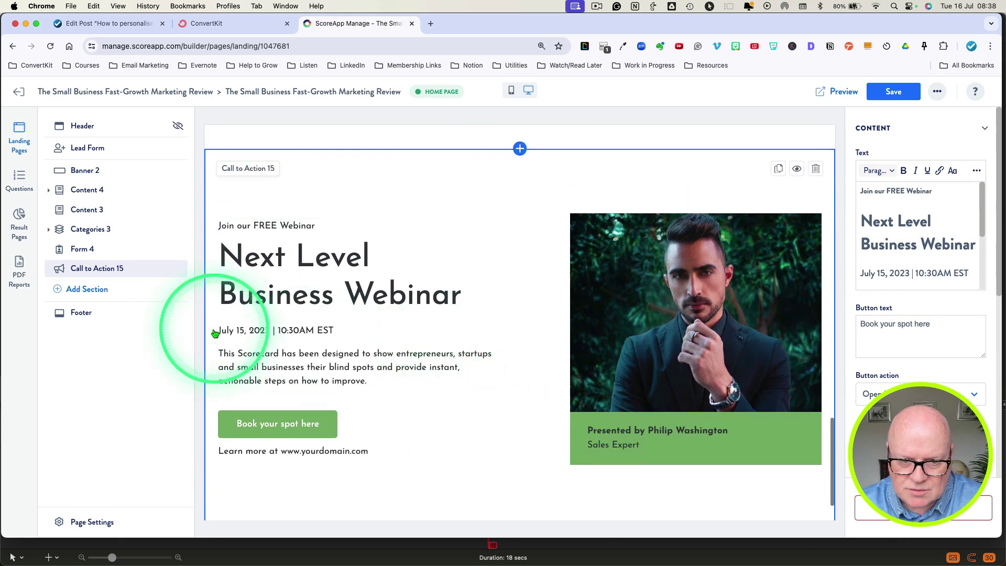
scroll(294, 288, "up", 5)
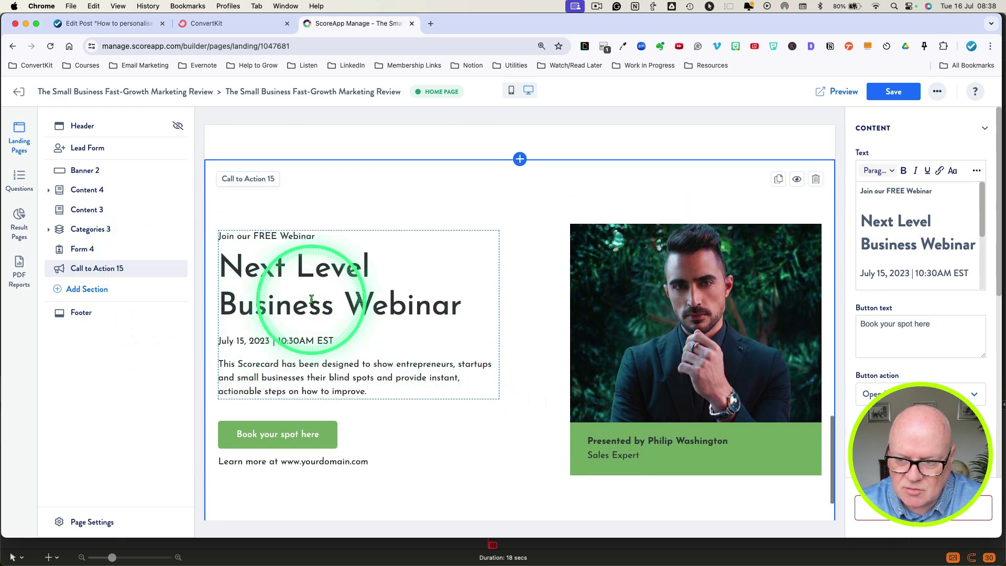
scroll(323, 304, "down", 4)
left_click(142, 261)
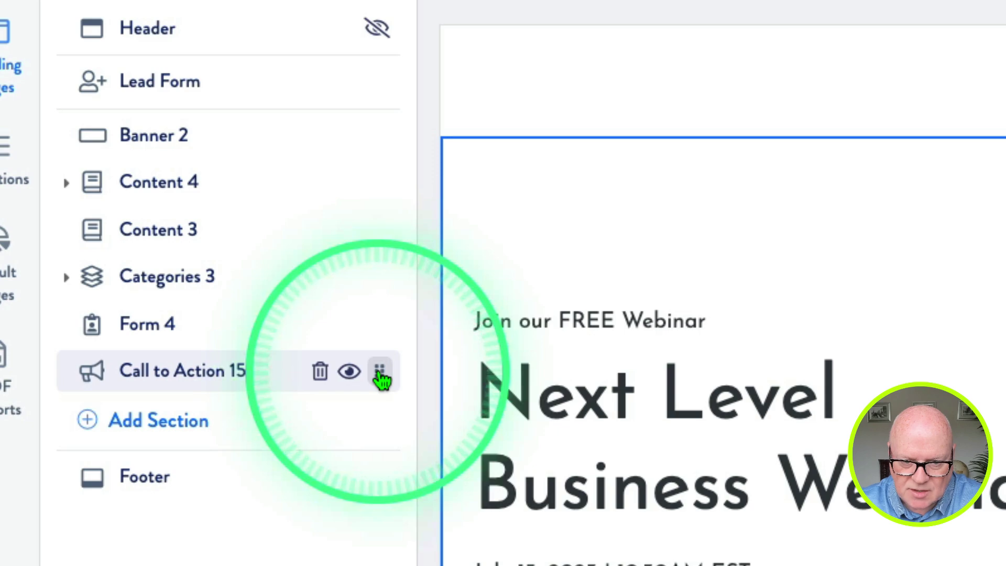
left_click_drag(381, 378, 378, 237)
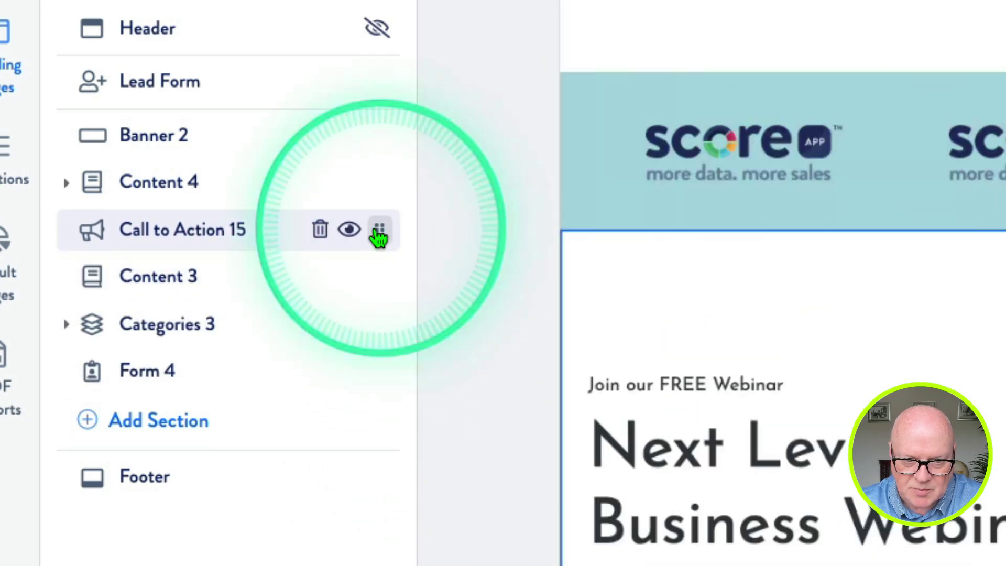
- Look through the rearranged landing page from the banner to the quiz form, checking the webinar section's new place
scroll(678, 520, "up", 3)
scroll(423, 388, "down", 5)
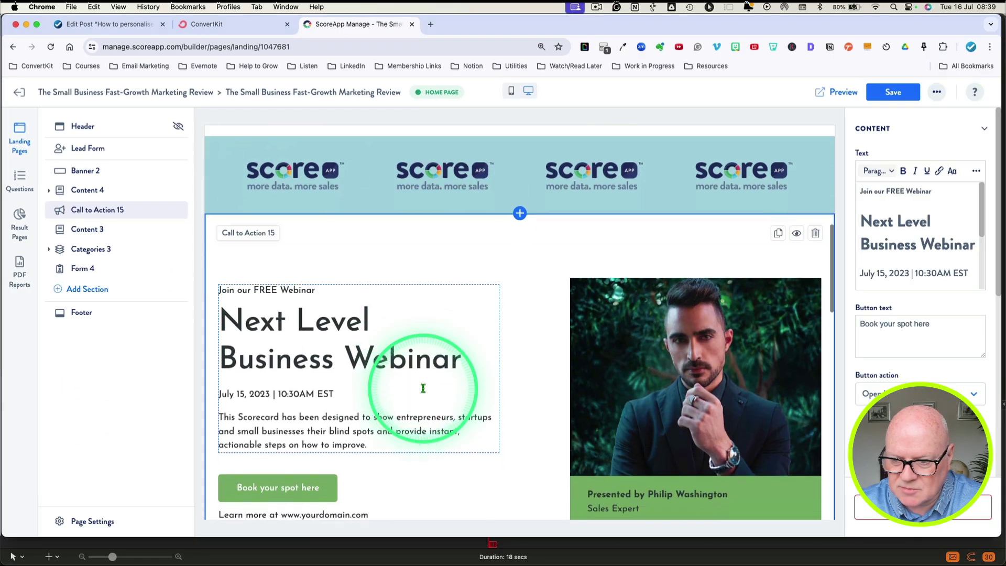
scroll(423, 388, "down", 3)
scroll(420, 388, "up", 10)
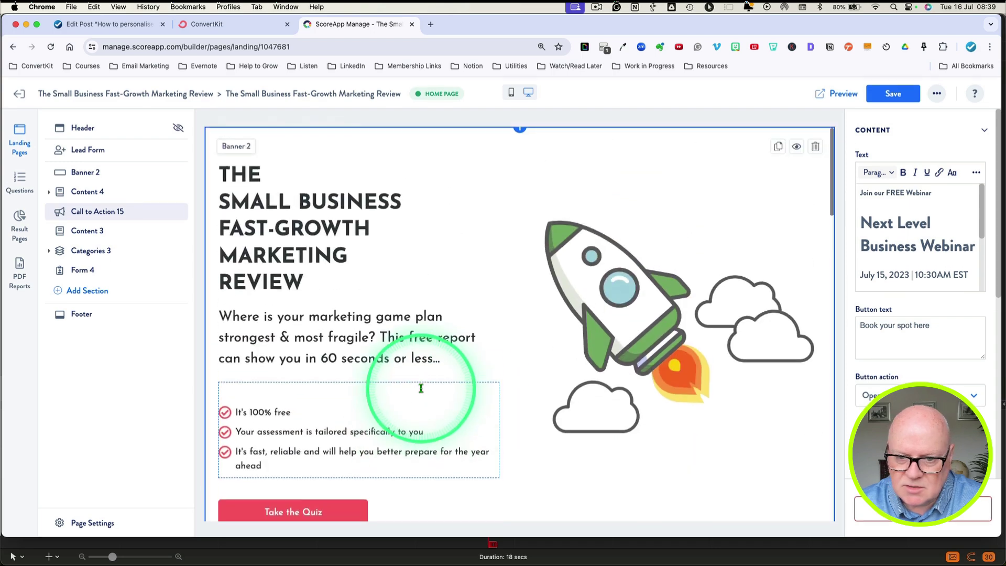
scroll(421, 390, "down", 7)
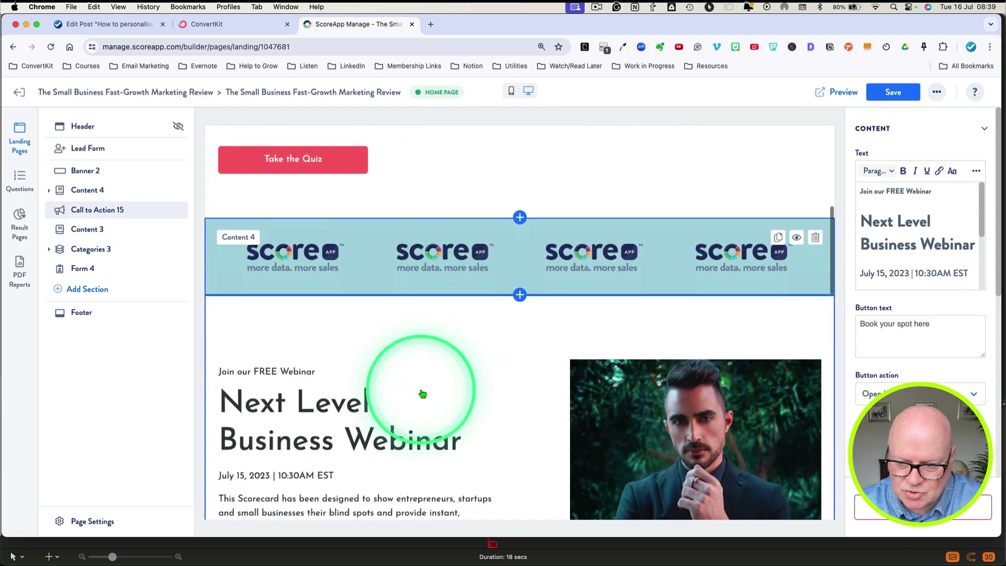
scroll(423, 393, "down", 10)
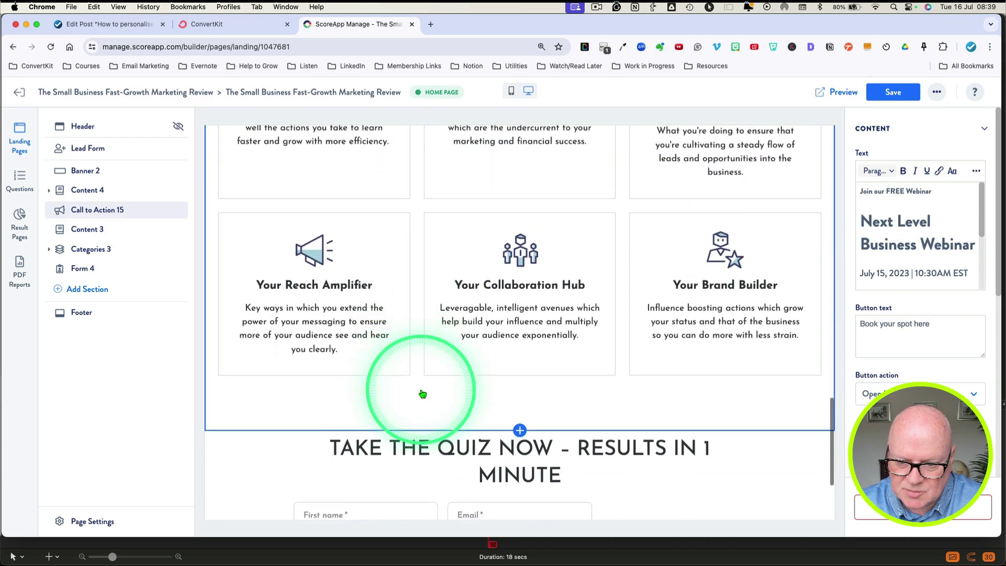
scroll(422, 393, "down", 3)
scroll(423, 393, "up", 15)
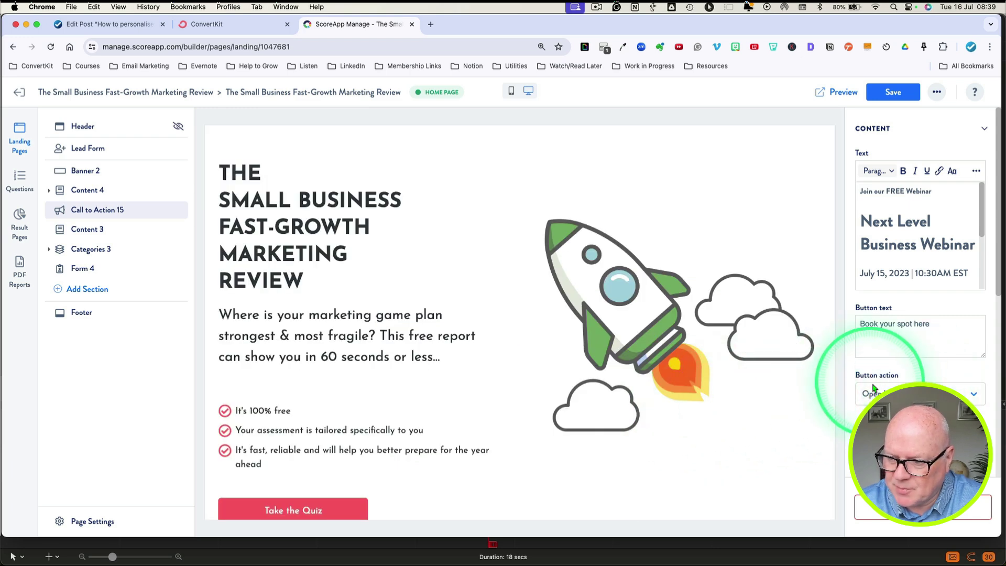
- Try to set the webinar section's button action to Go to Questions and decline making the lead form optional
scroll(899, 377, "down", 2)
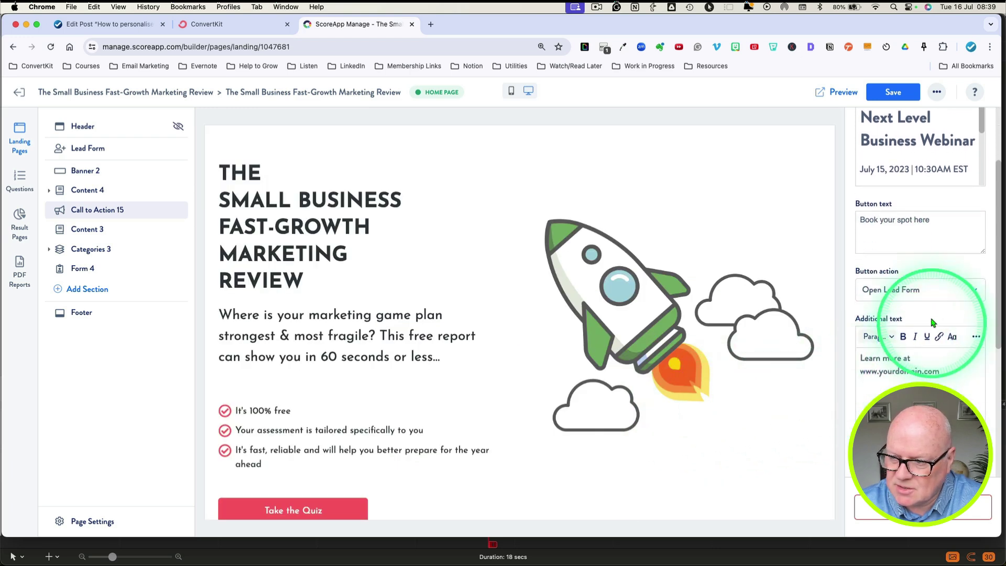
left_click(973, 291)
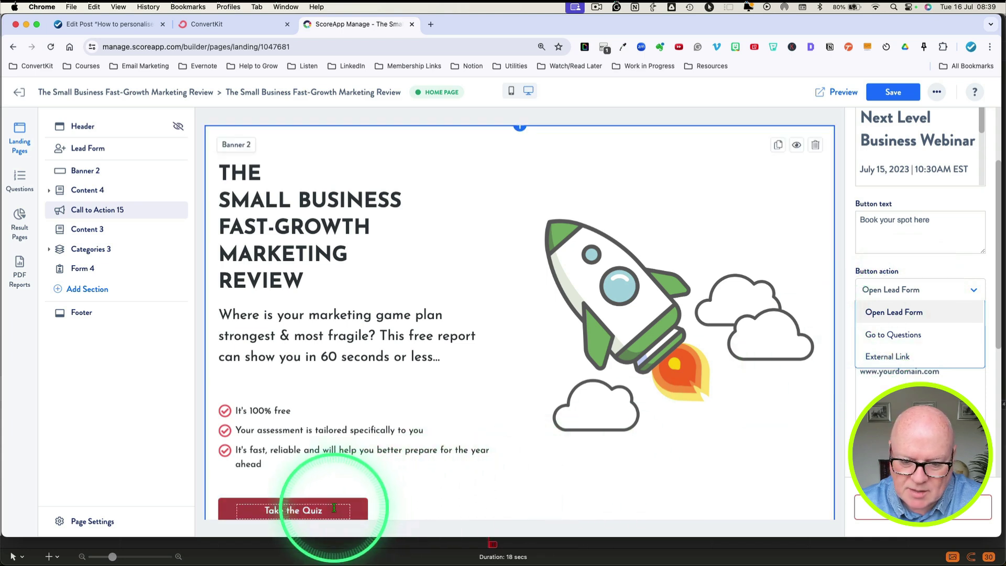
left_click(904, 294)
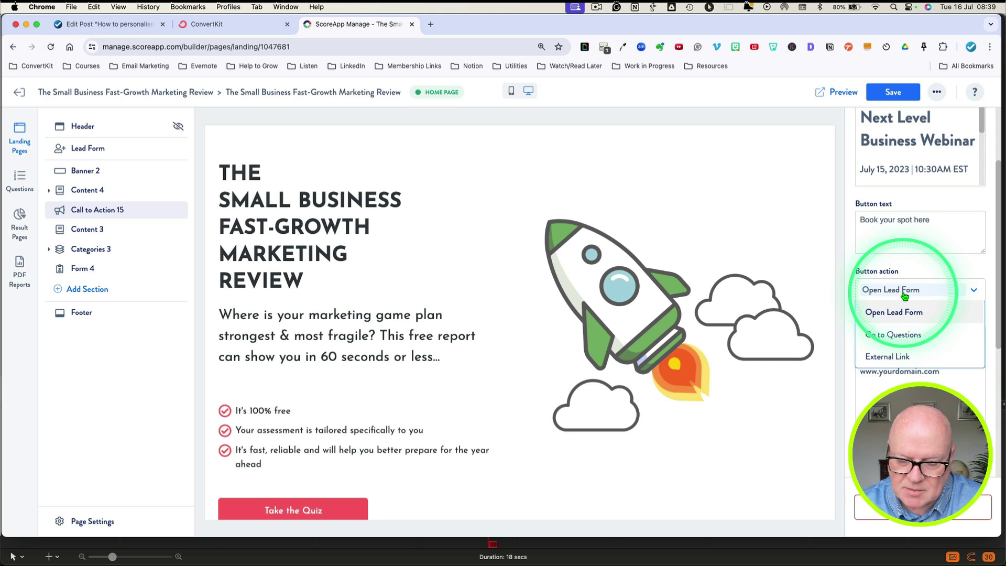
left_click(899, 336)
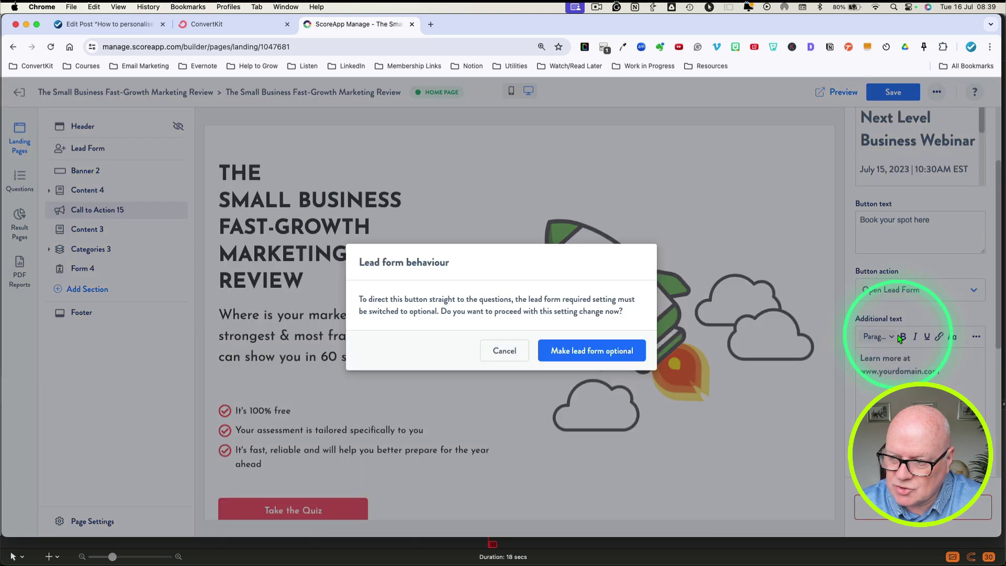
left_click(504, 351)
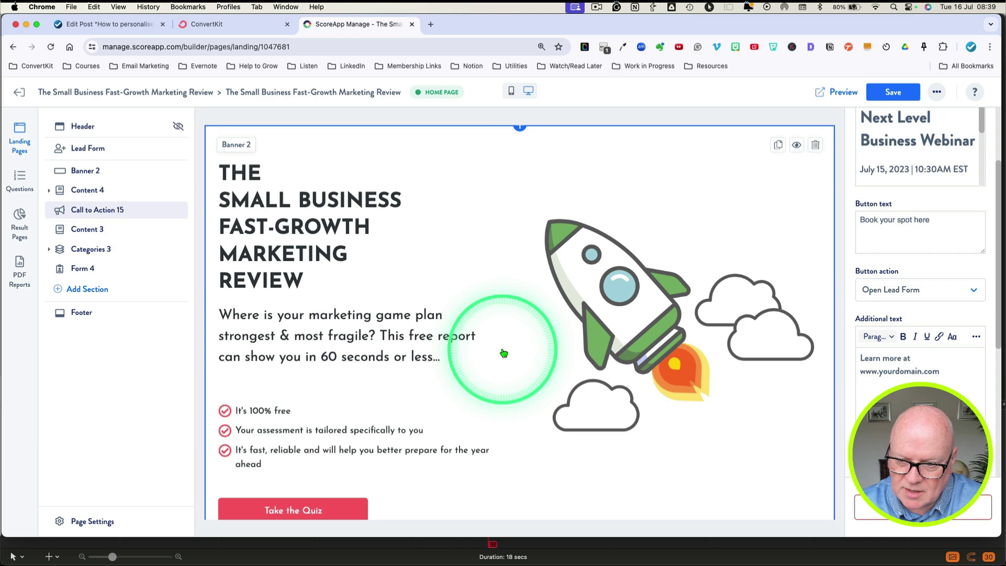
- Set the button action of the Call to Action 15 section to External Link
left_click(906, 296)
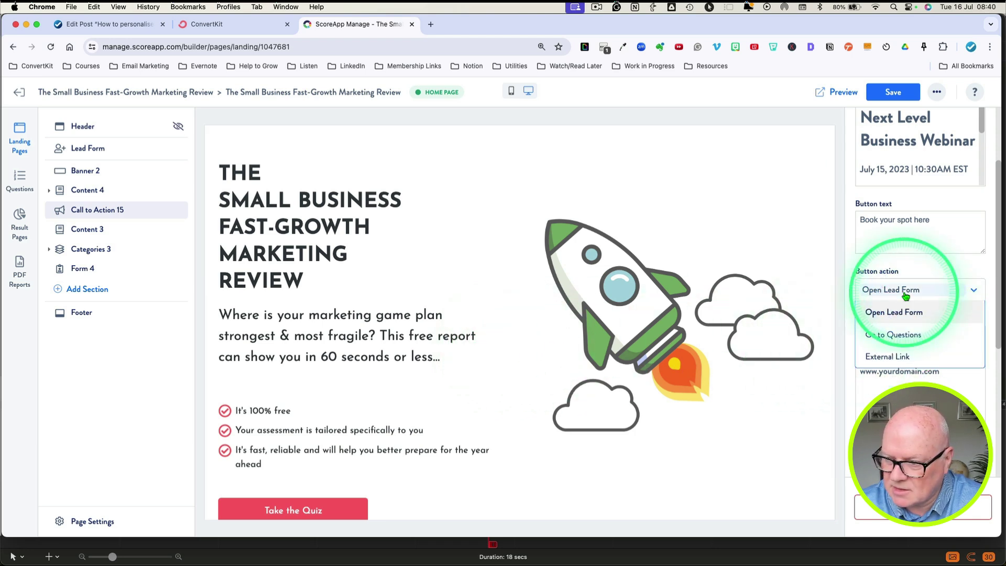
left_click(899, 361)
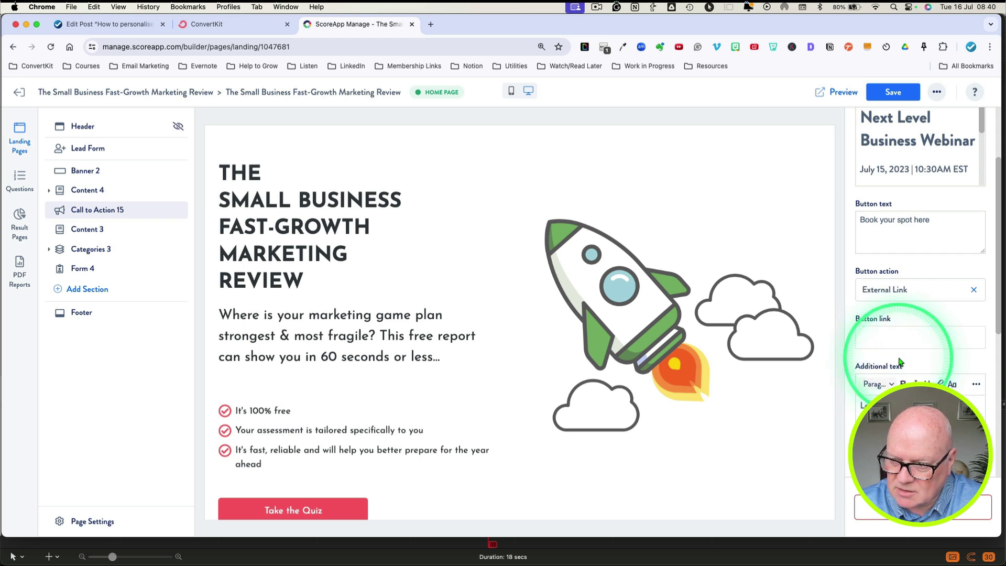
- Set the button action of the Call to Action 15 section to Open Lead Form and check its remaining text and image settings
left_click(921, 302)
left_click(900, 315)
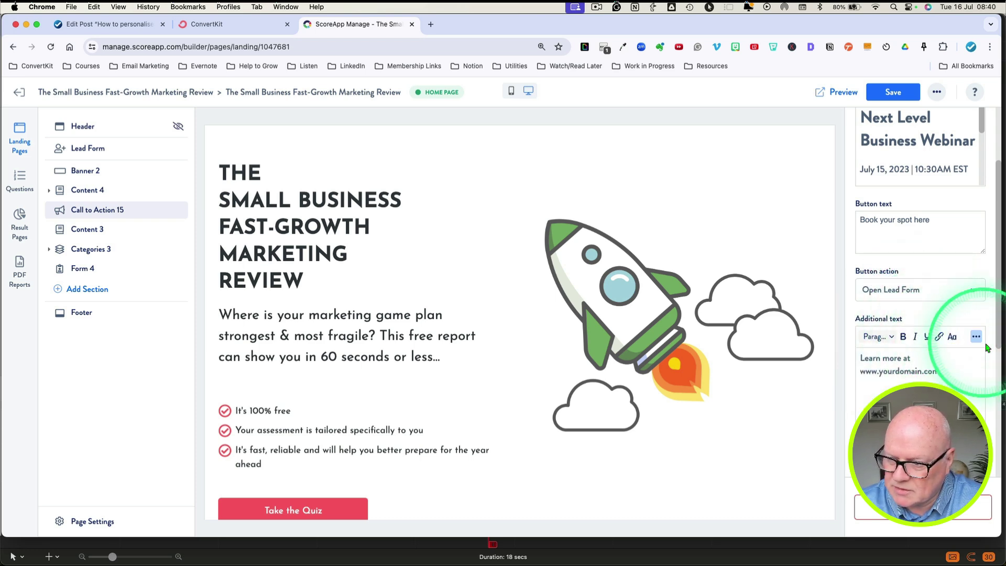
scroll(946, 399, "down", 5)
scroll(283, 292, "down", 3)
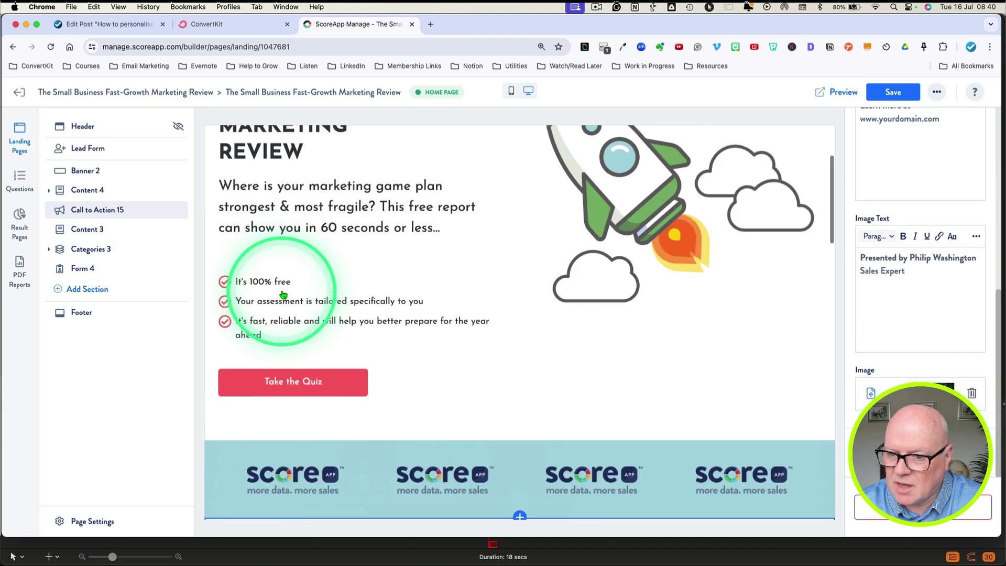
scroll(284, 292, "up", 3)
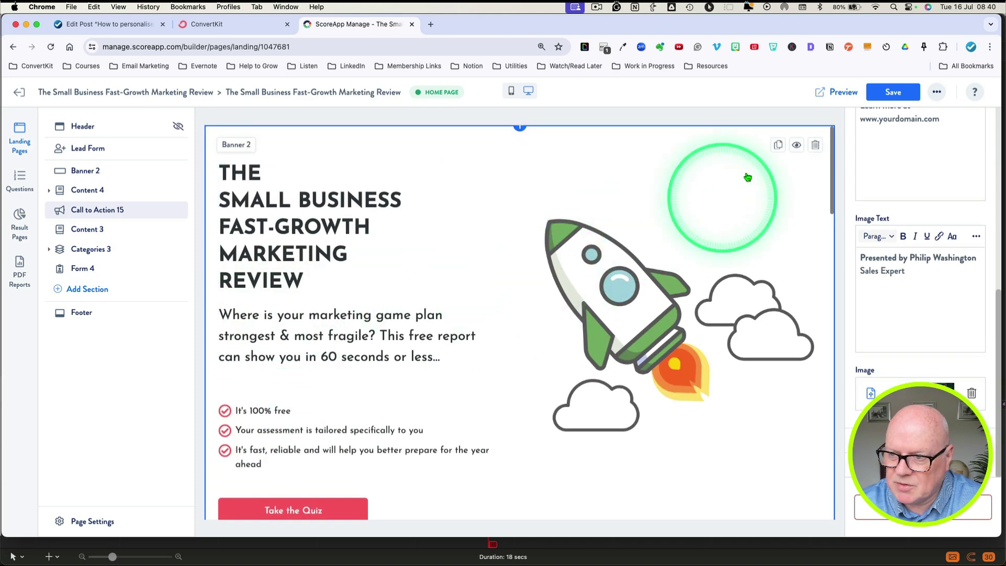
- Preview the draft landing page and look through it from the banner to the quiz form
left_click(838, 97)
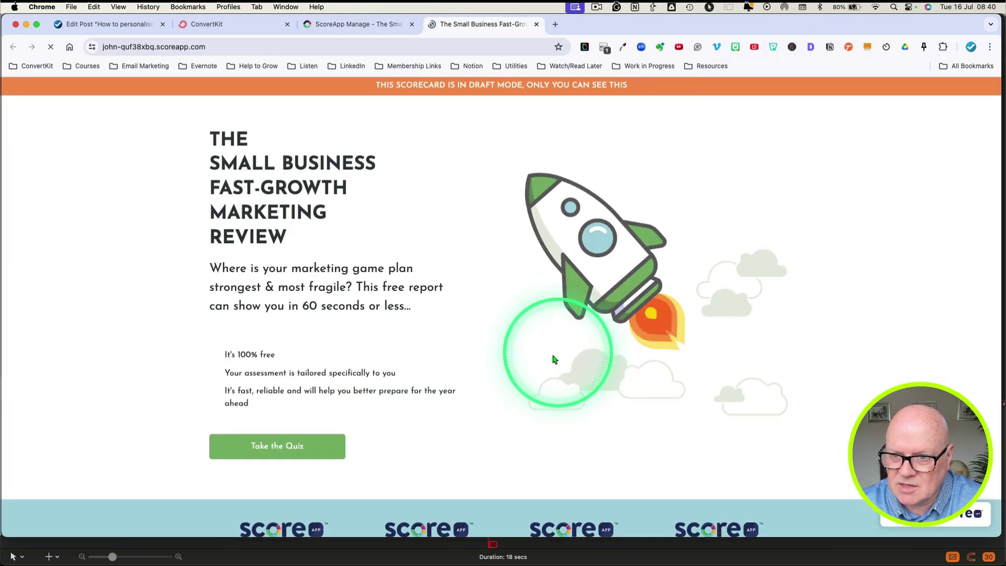
scroll(554, 360, "down", 15)
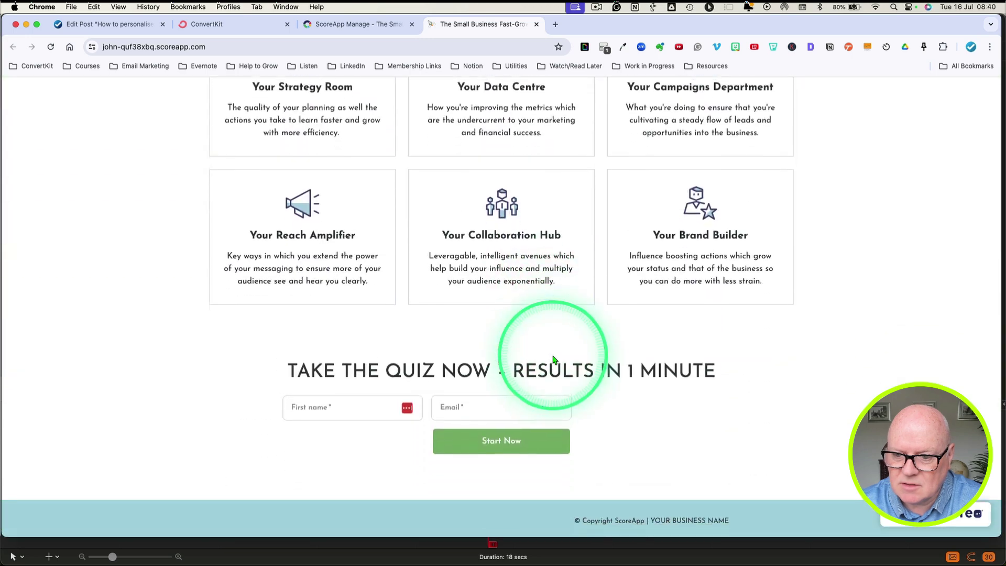
scroll(554, 359, "up", 15)
scroll(553, 359, "down", 2)
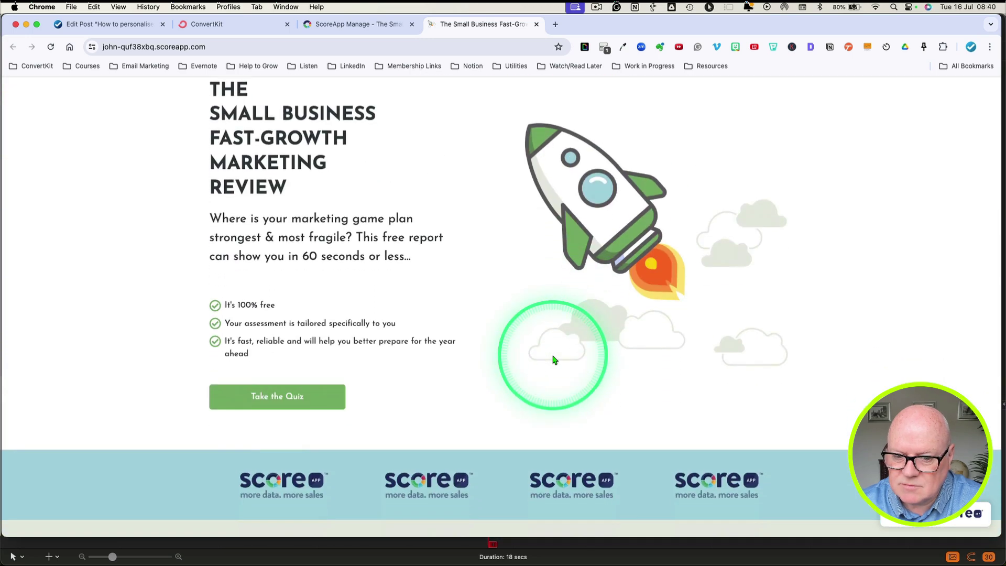
- Try out the Take the Quiz lead form by submitting it empty, then dismiss it and close the preview
left_click(318, 381)
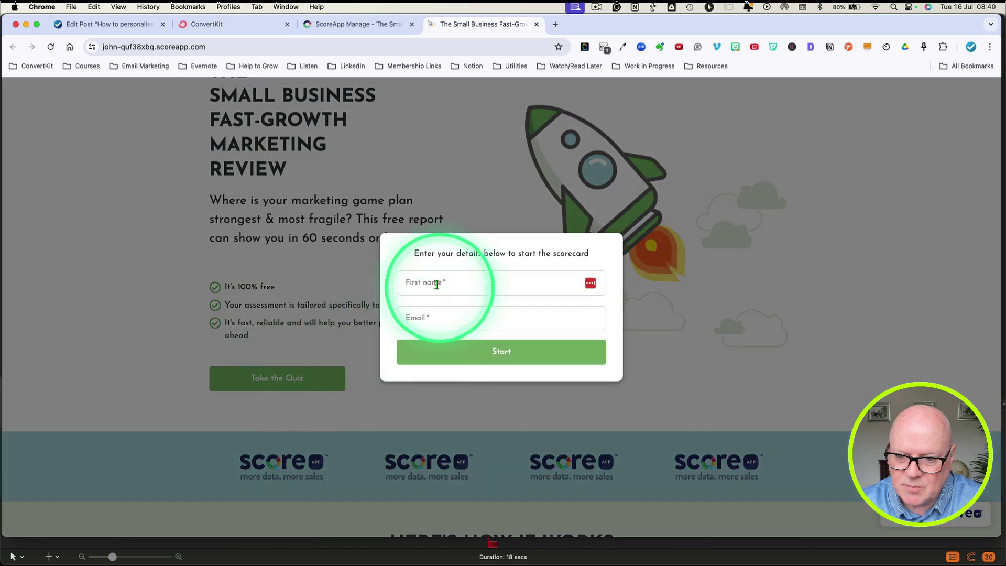
left_click(509, 355)
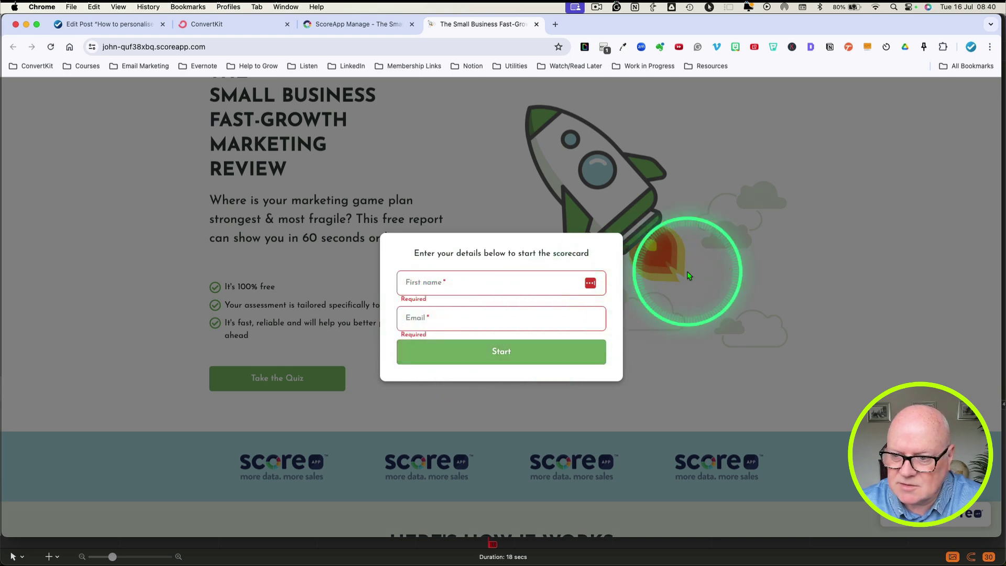
left_click(652, 278)
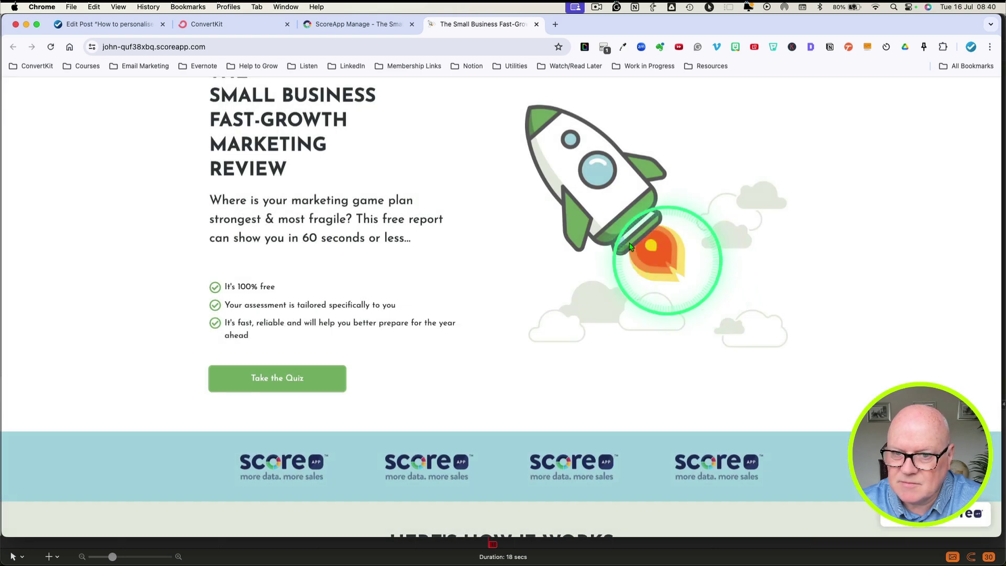
left_click(536, 25)
- Leave the landing page for the scorecard's Questions, discarding the unsaved changes
scroll(210, 314, "down", 3)
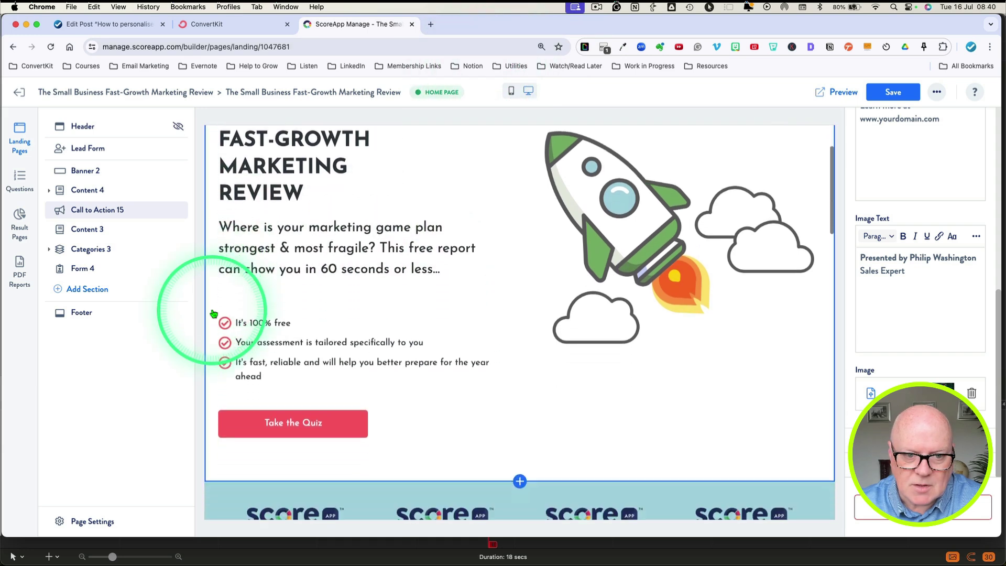
scroll(253, 307, "up", 3)
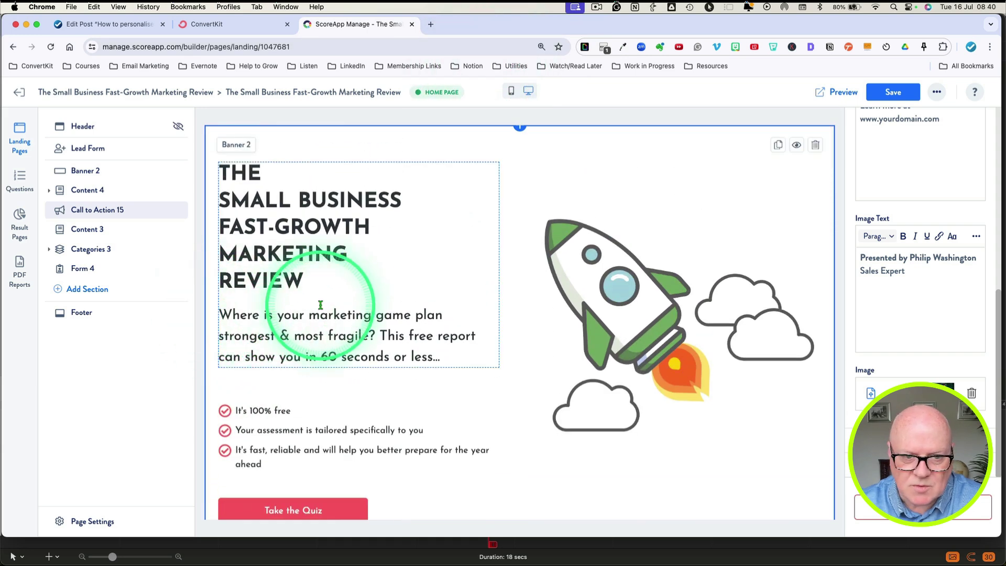
left_click(19, 179)
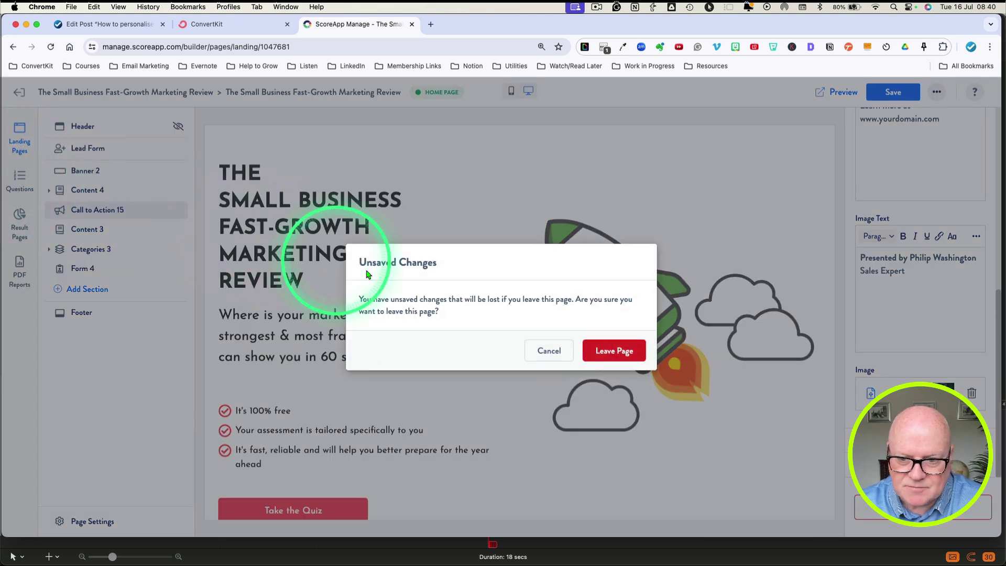
left_click(604, 351)
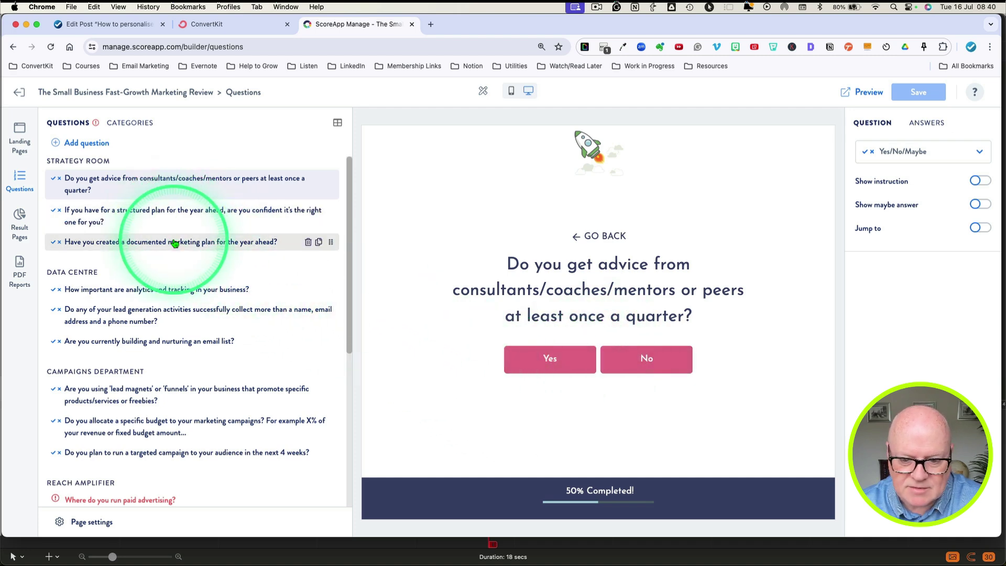
- Examine the quiz questions and the category list, checking how the questions are grouped under each category
scroll(199, 291, "down", 5)
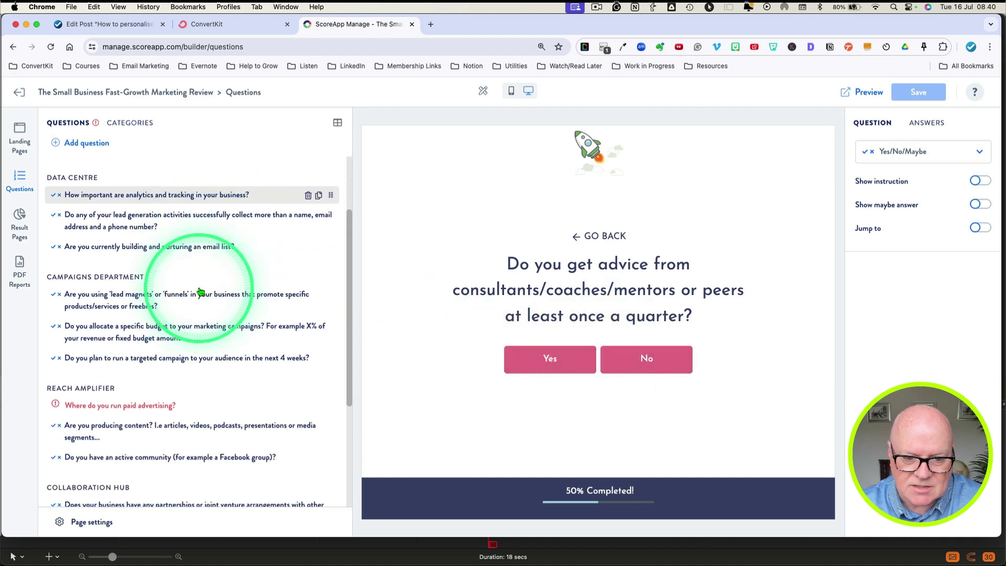
scroll(199, 291, "up", 5)
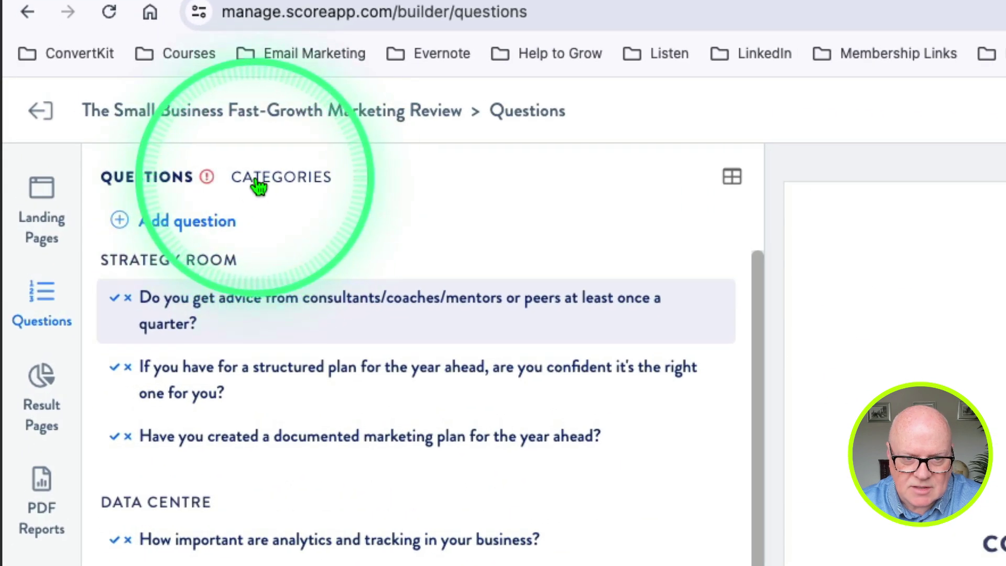
left_click(121, 126)
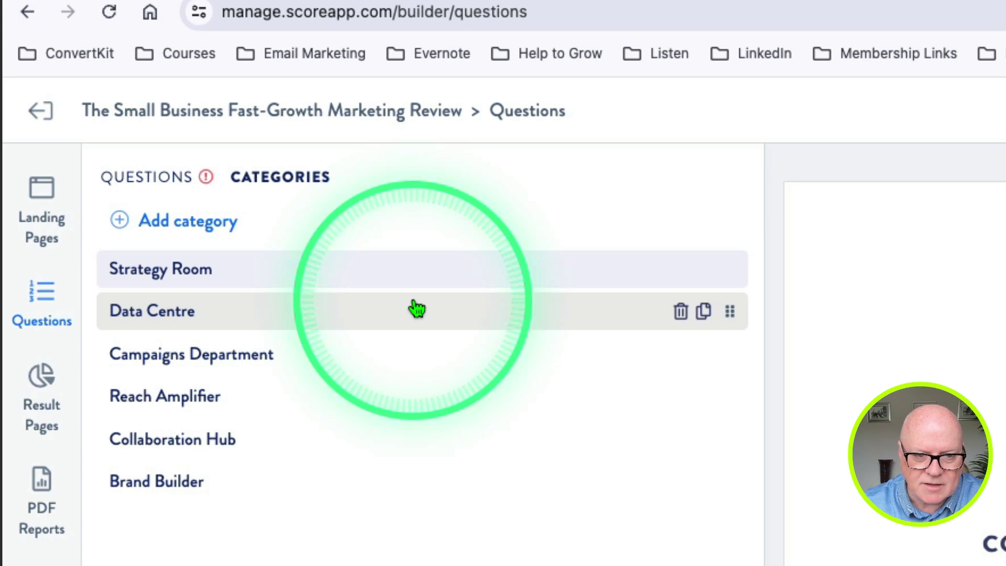
left_click(145, 178)
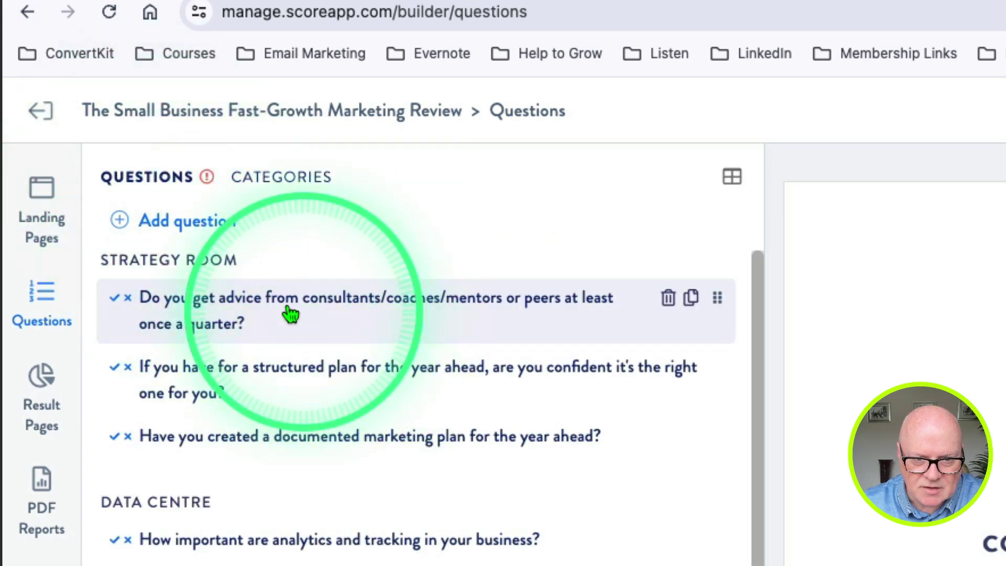
left_click_drag(244, 265, 104, 259)
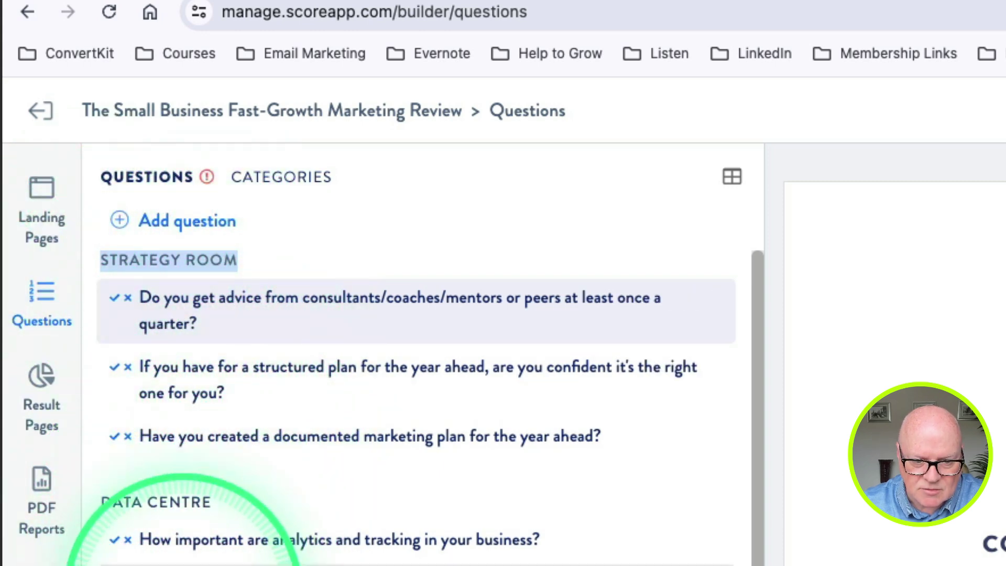
scroll(262, 557, "down", 3)
scroll(188, 507, "down", 8)
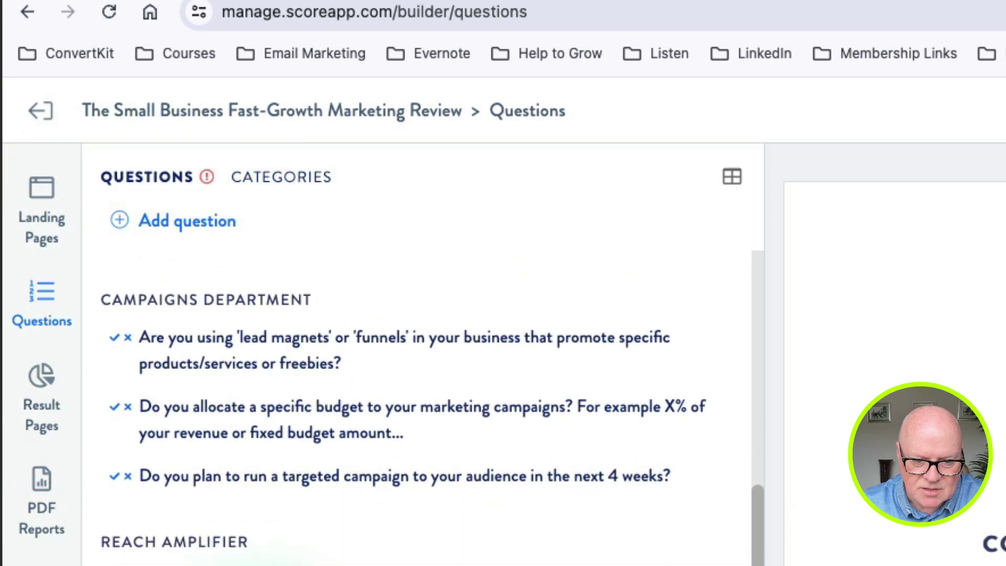
scroll(247, 550, "down", 3)
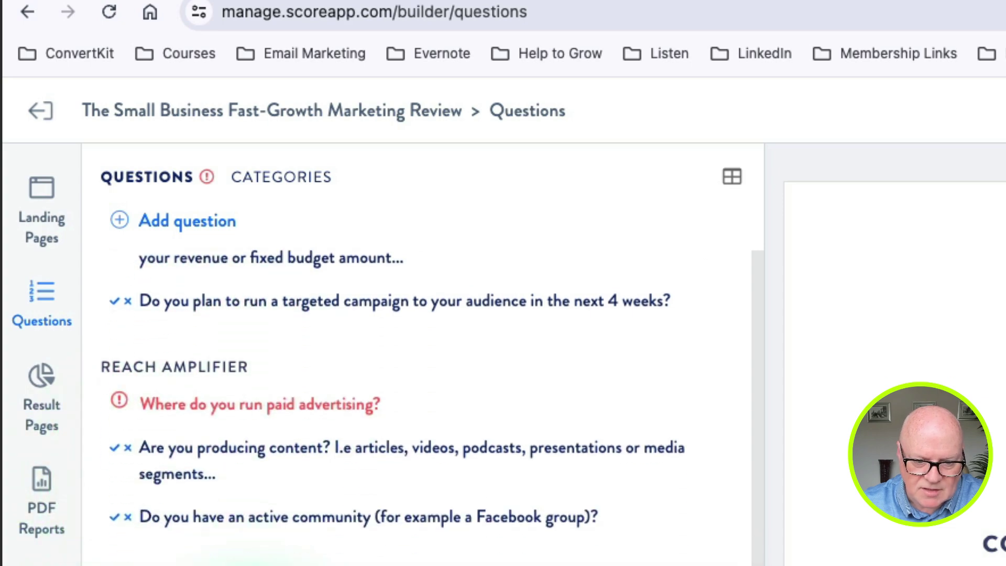
scroll(246, 550, "up", 12)
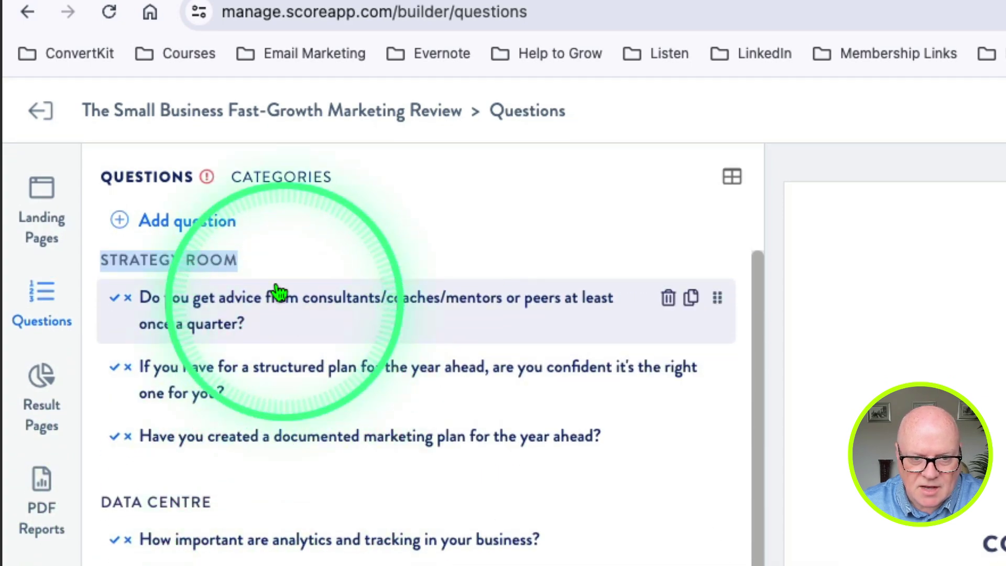
left_click(259, 257)
- Add a Multiple Choice Buttons question reading "Are you using email marketing in your business today?"
left_click(178, 229)
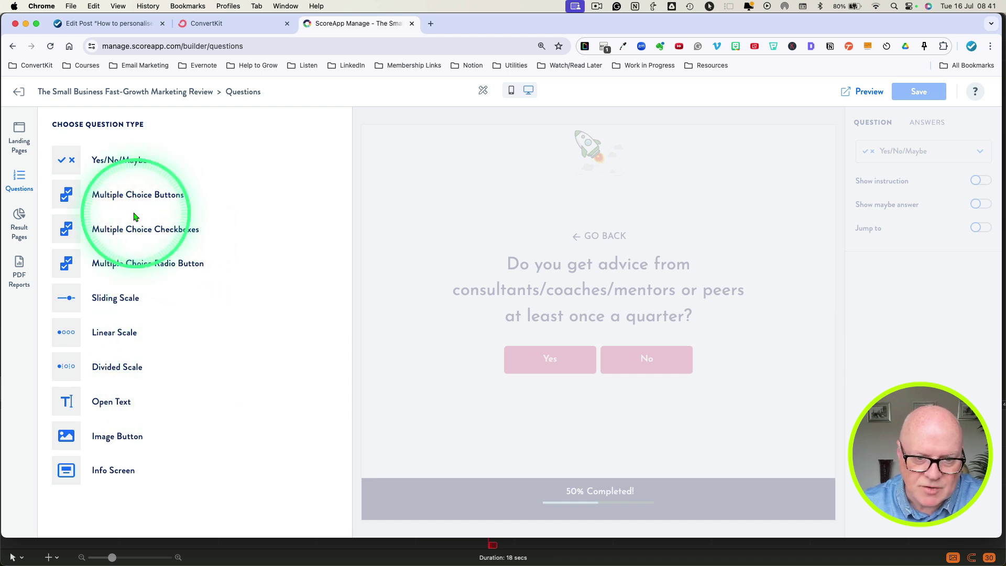
left_click(105, 197)
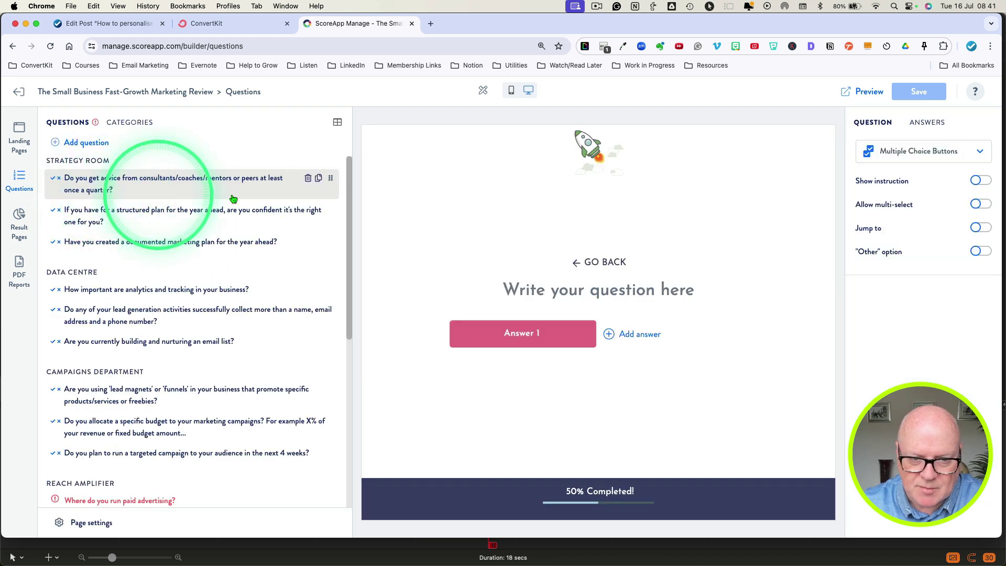
left_click(561, 288)
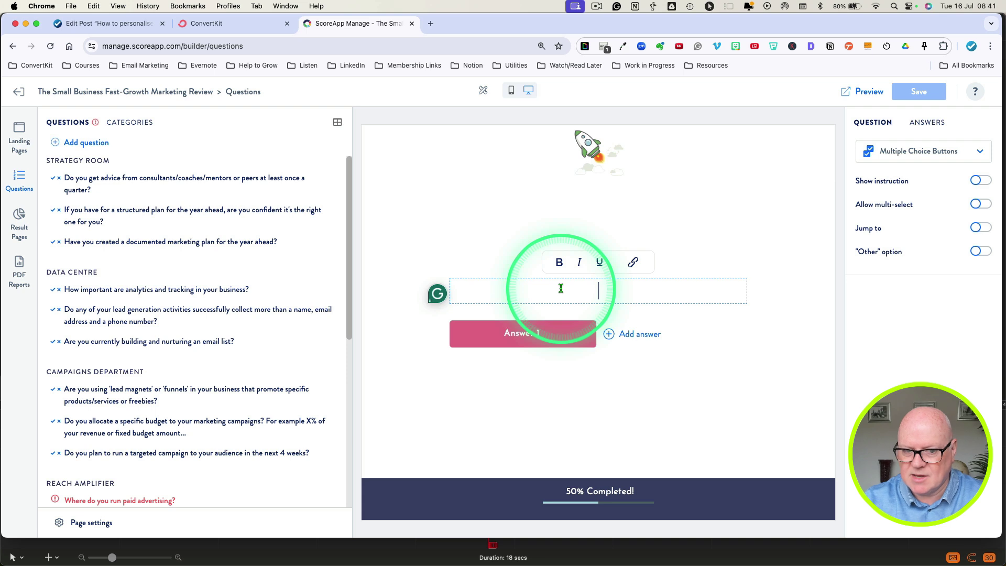
type("Are you u")
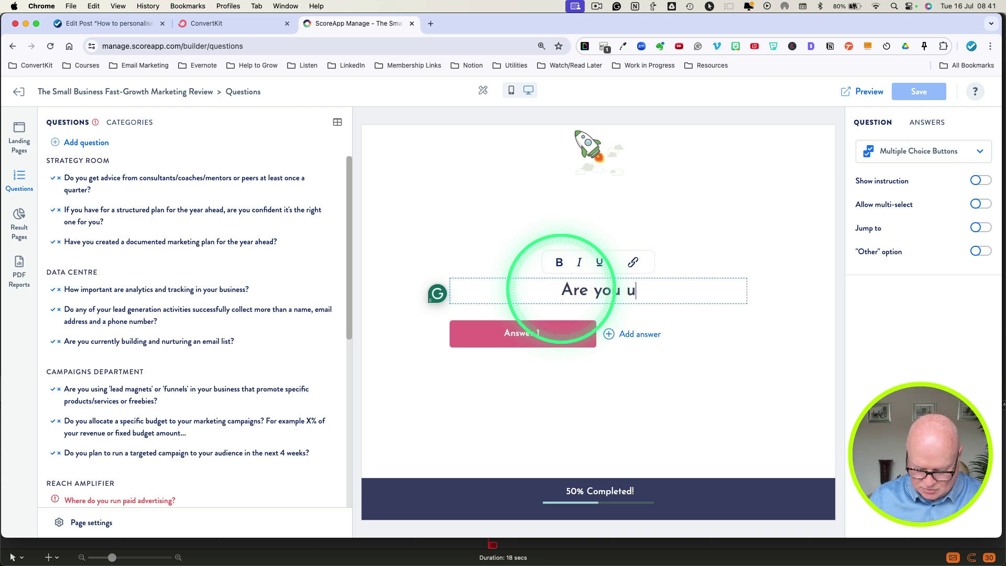
type("sing email marketing ")
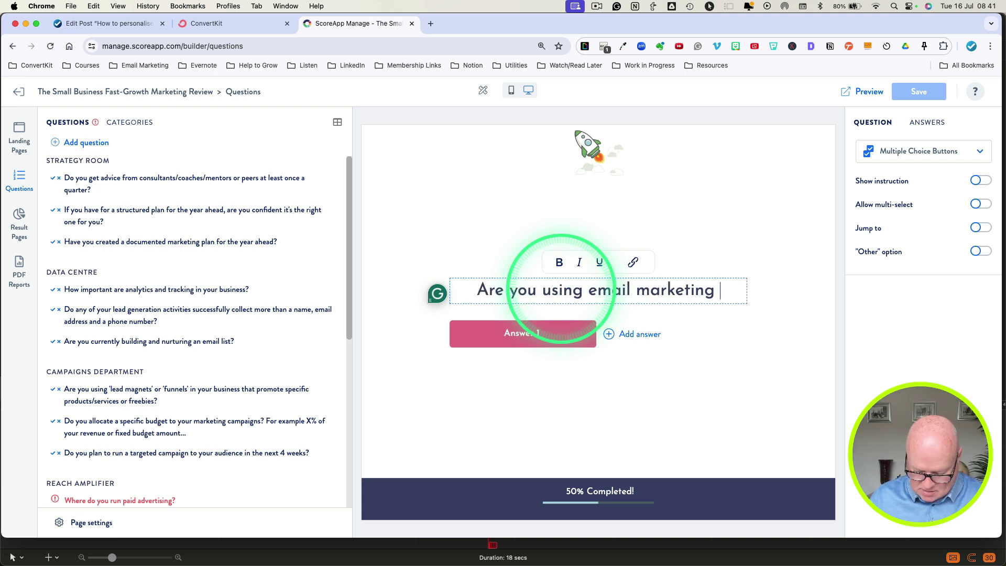
type("in your business today?")
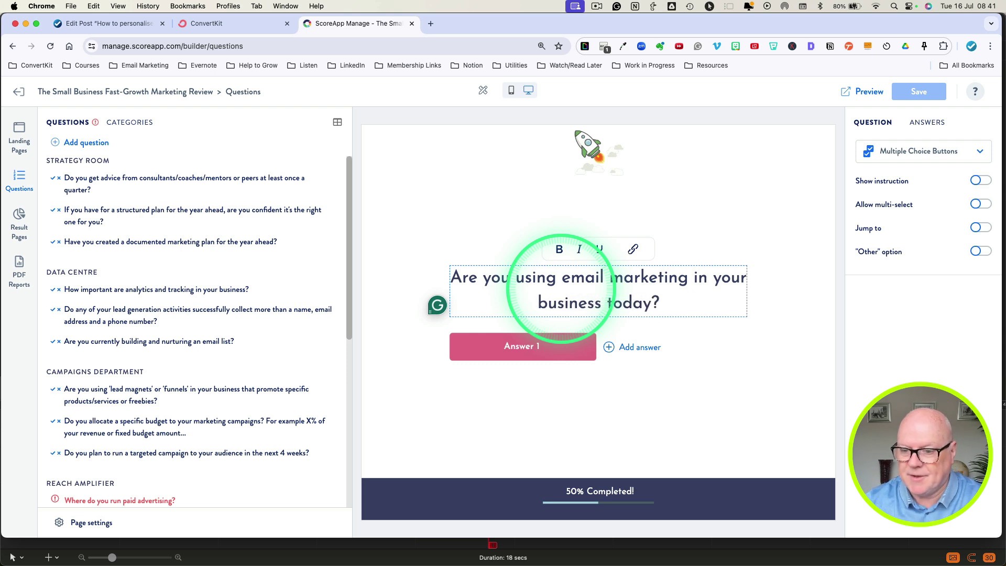
- Rename the email marketing question's first answer to "Yes" and add a second answer named "No"
left_click(524, 345)
left_click(523, 347)
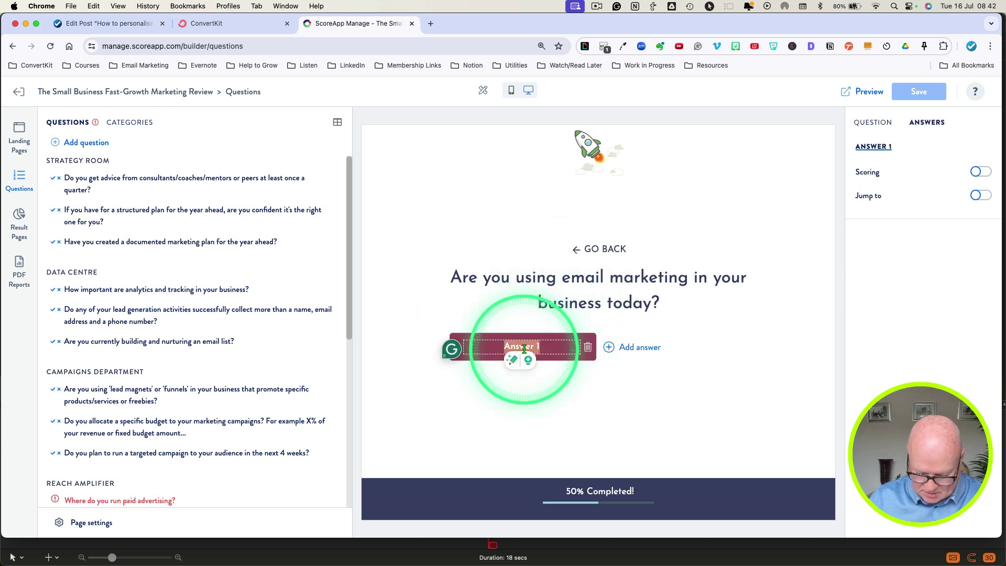
type("Yes")
left_click(634, 347)
left_click(666, 324)
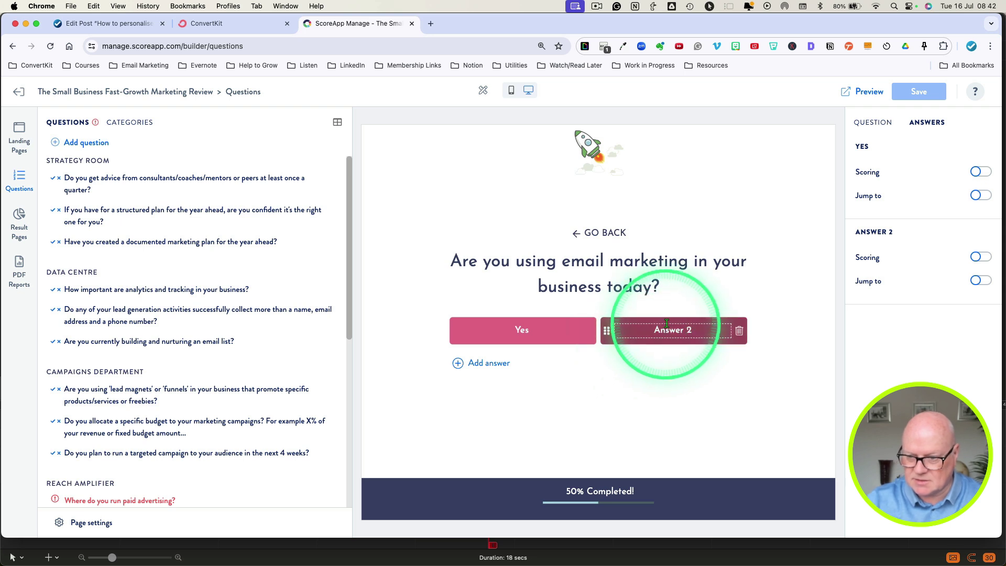
triple_click(666, 323)
type("N")
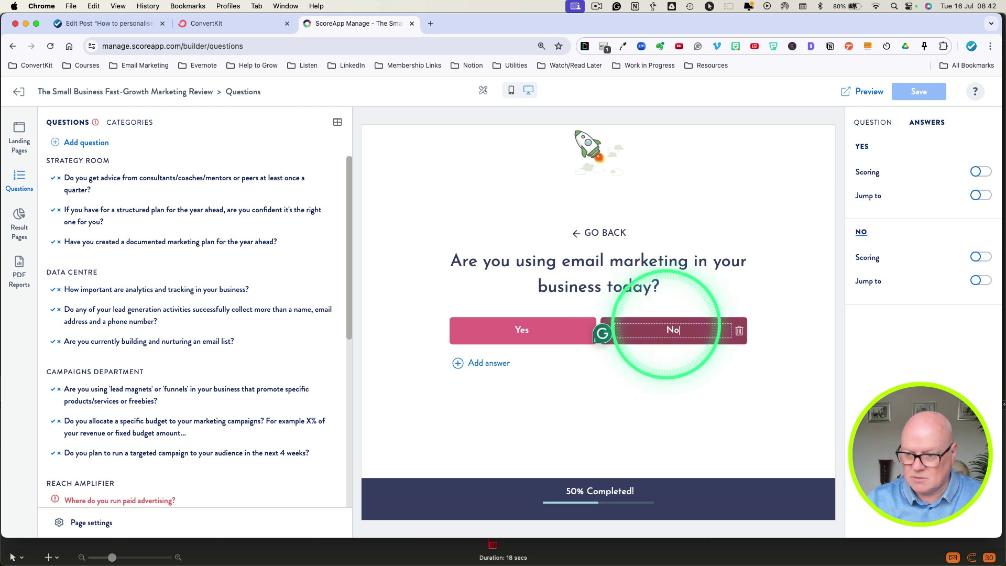
type("o")
left_click(618, 373)
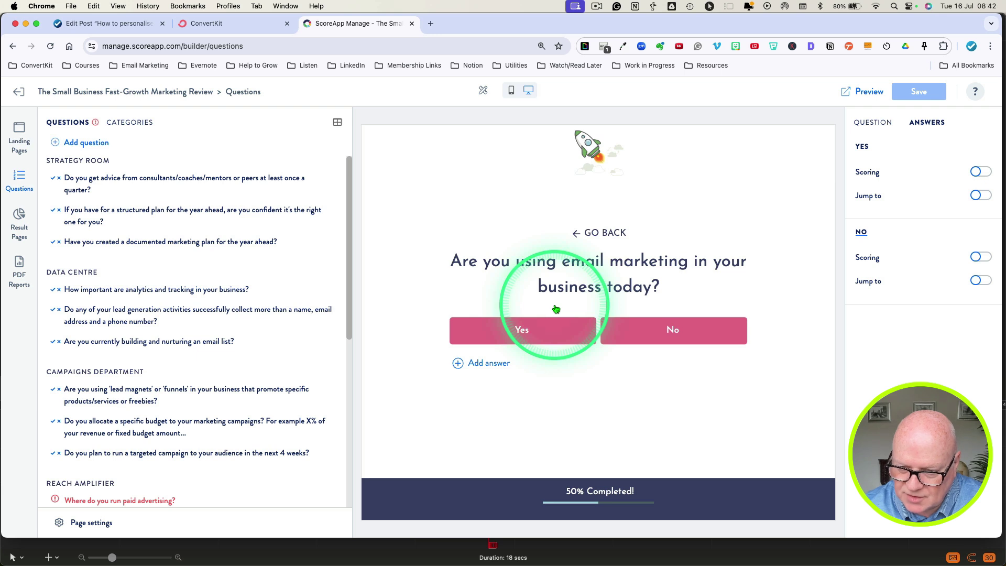
- Turn on scoring for the email marketing question's "Yes" answer and give it +5 in the Strategy Room category
left_click(874, 127)
left_click(926, 125)
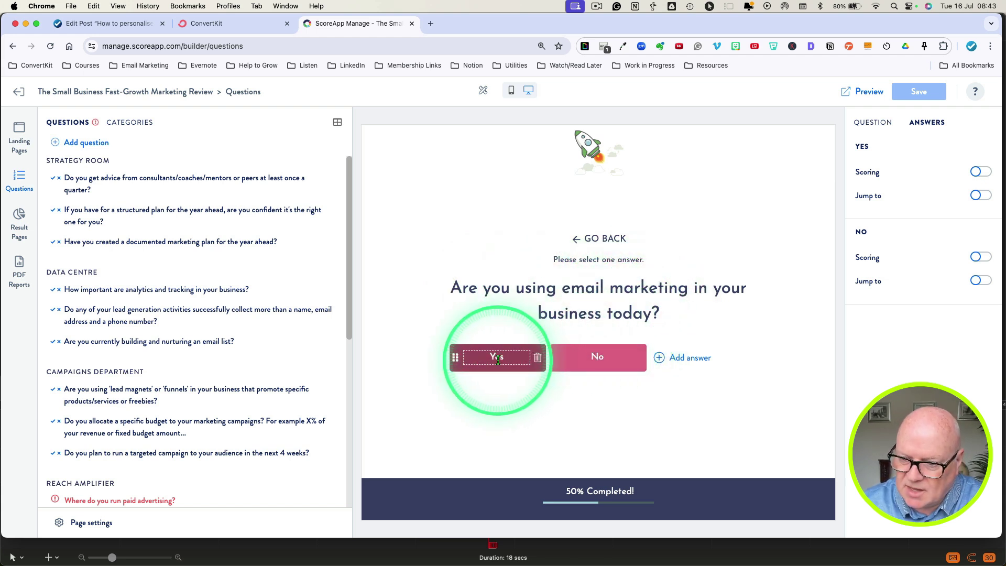
left_click(978, 172)
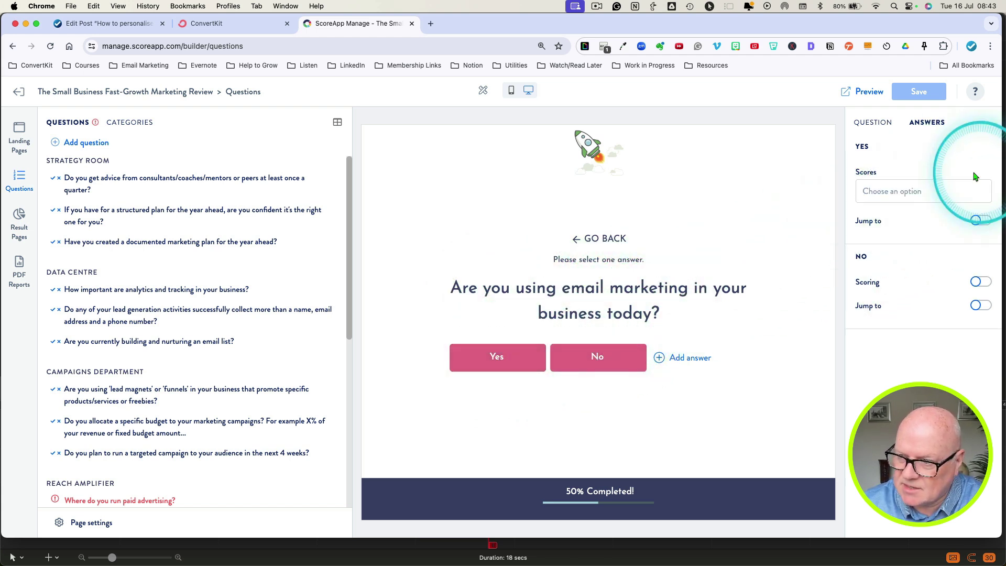
left_click(926, 199)
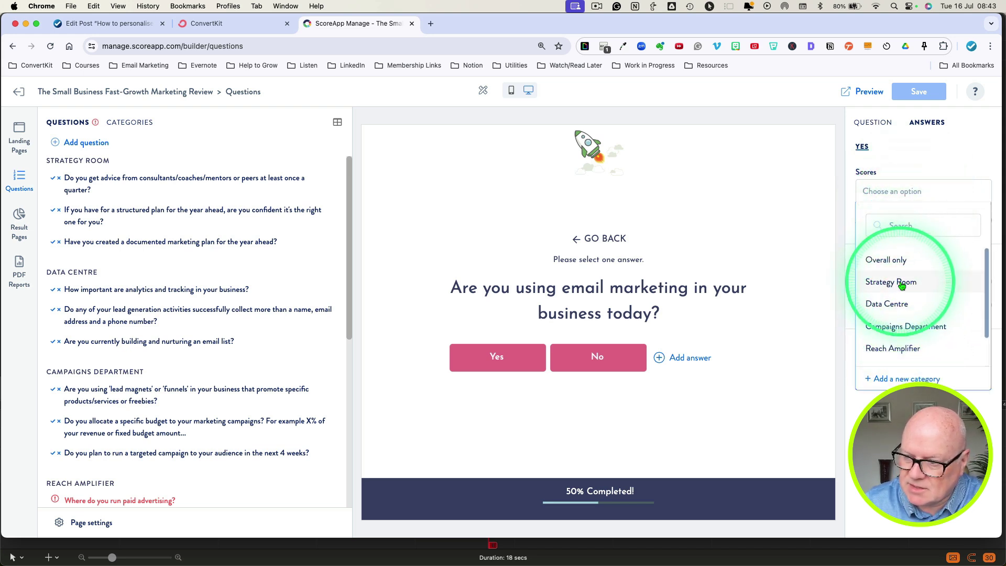
scroll(904, 335, "down", 2)
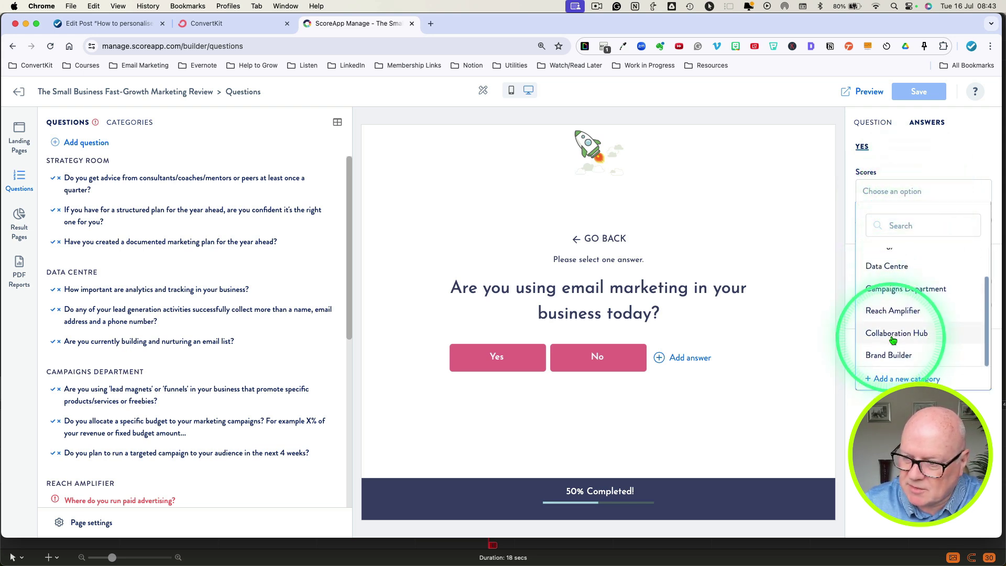
scroll(895, 325, "up", 2)
left_click(890, 281)
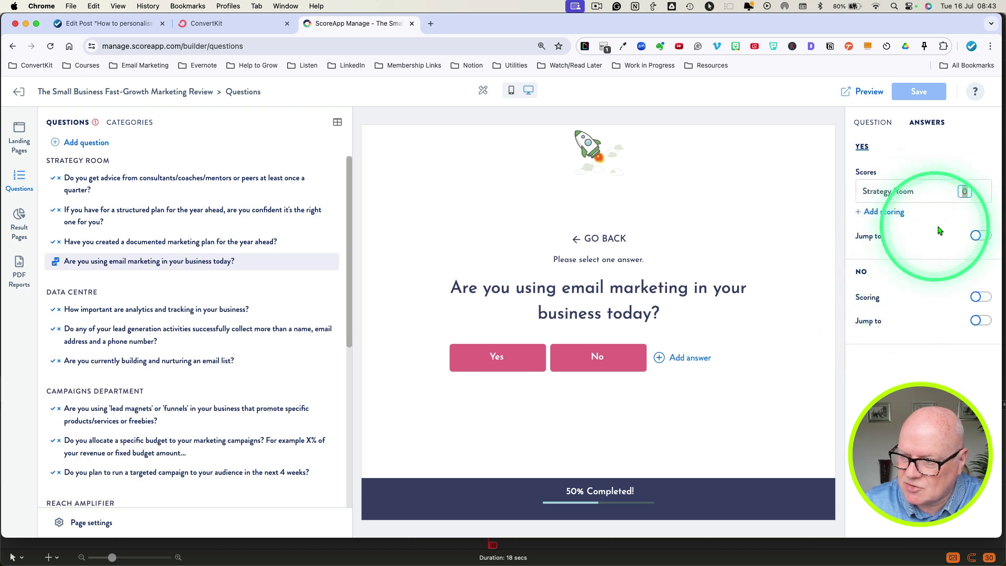
left_click(966, 192)
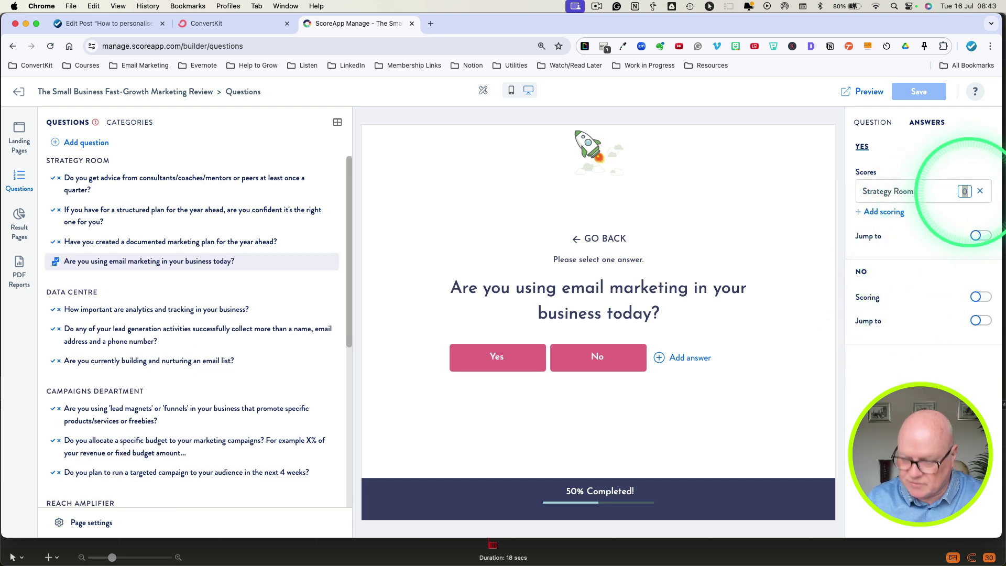
left_click(927, 218)
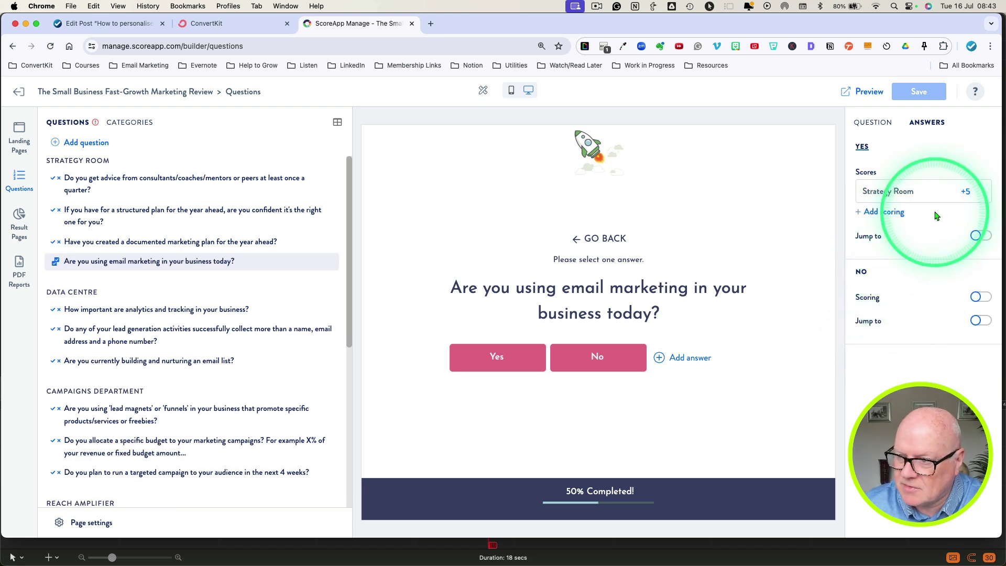
- Turn on scoring for the "No" answer and assign it to the Strategy Room category with a score of 0
left_click(980, 297)
left_click(909, 315)
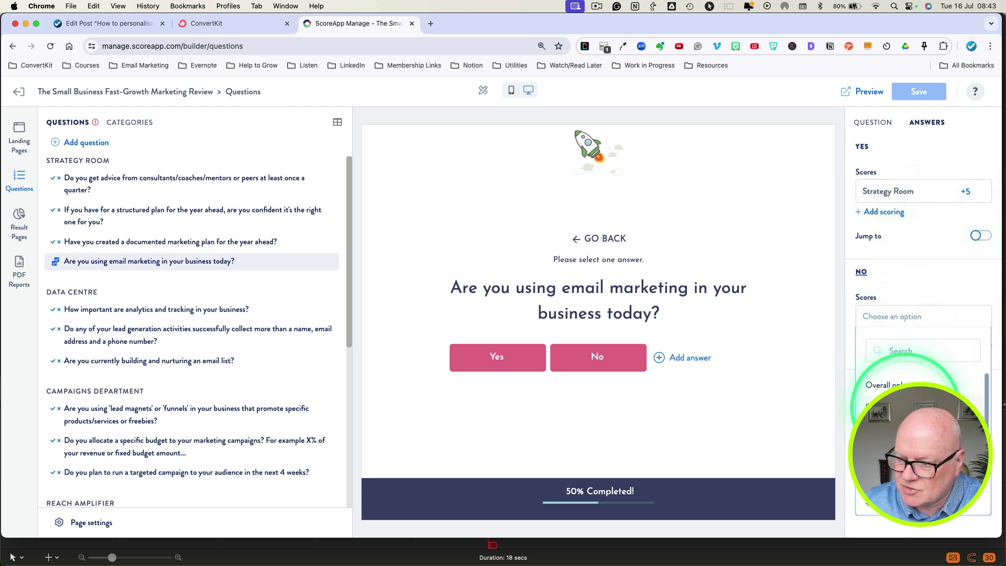
left_click(937, 321)
left_click(973, 314)
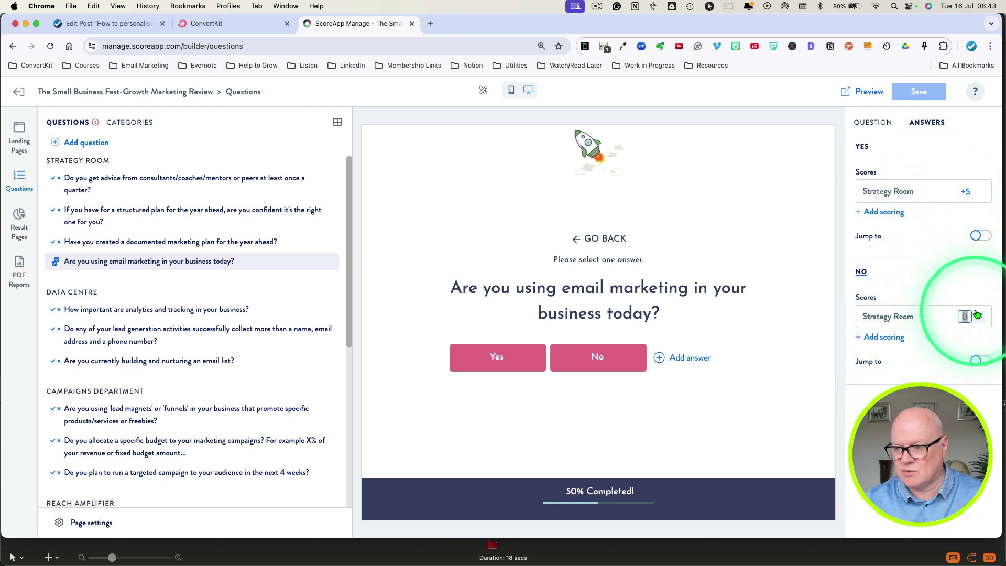
left_click(949, 285)
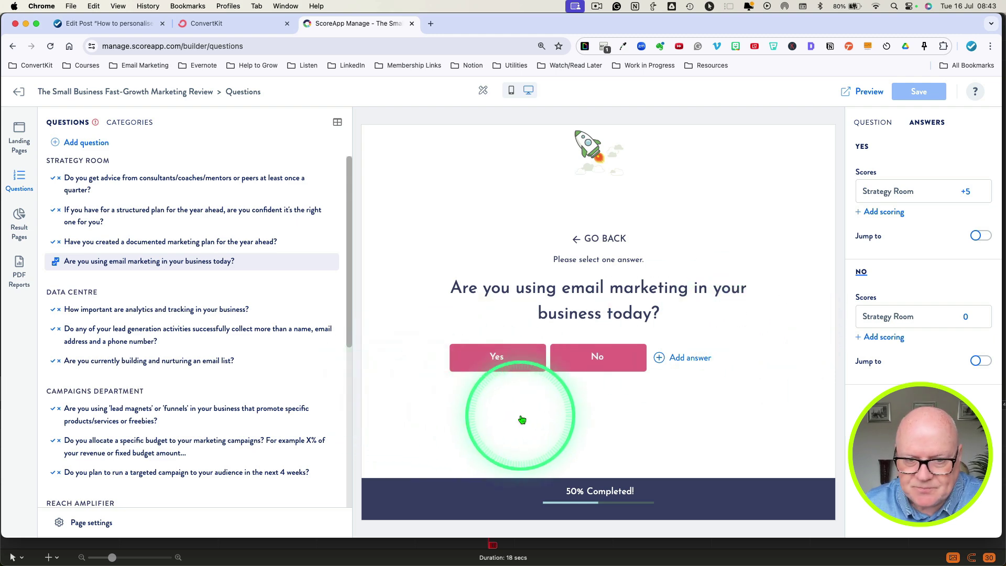
- Examine the questions under each category, and open the question page's settings with the General group collapsed
scroll(243, 346, "down", 5)
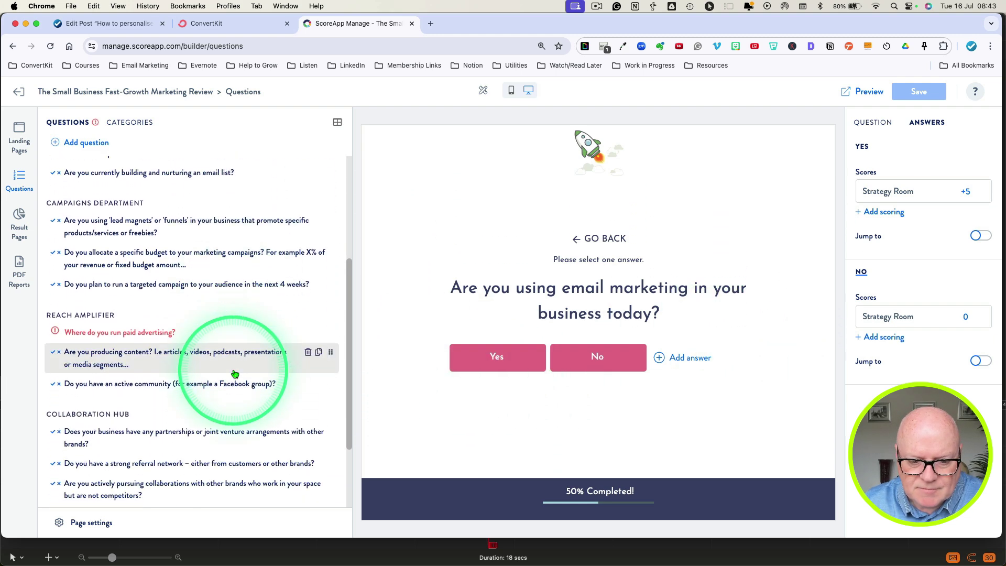
scroll(235, 373, "down", 3)
scroll(234, 373, "up", 8)
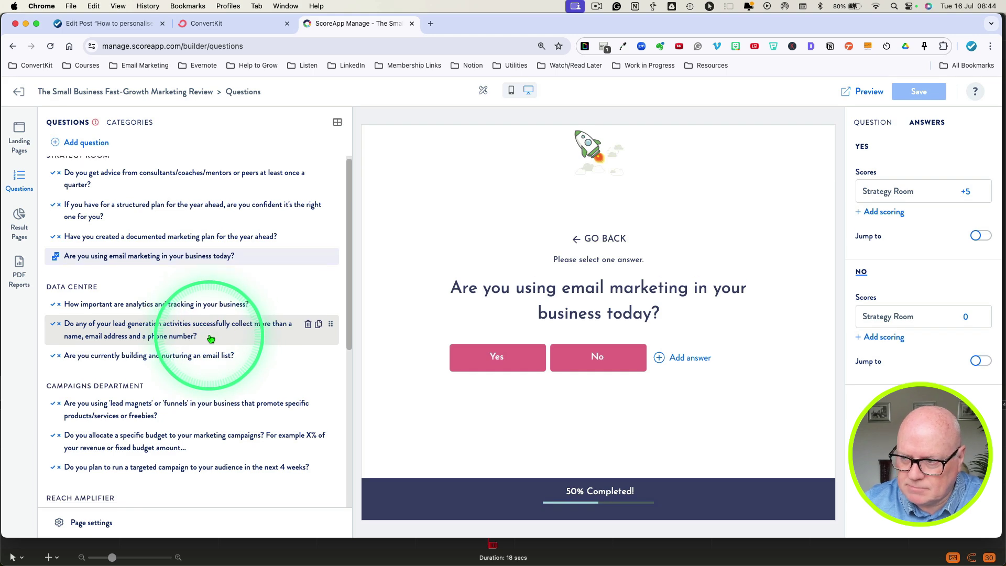
scroll(210, 339, "down", 5)
scroll(210, 339, "up", 5)
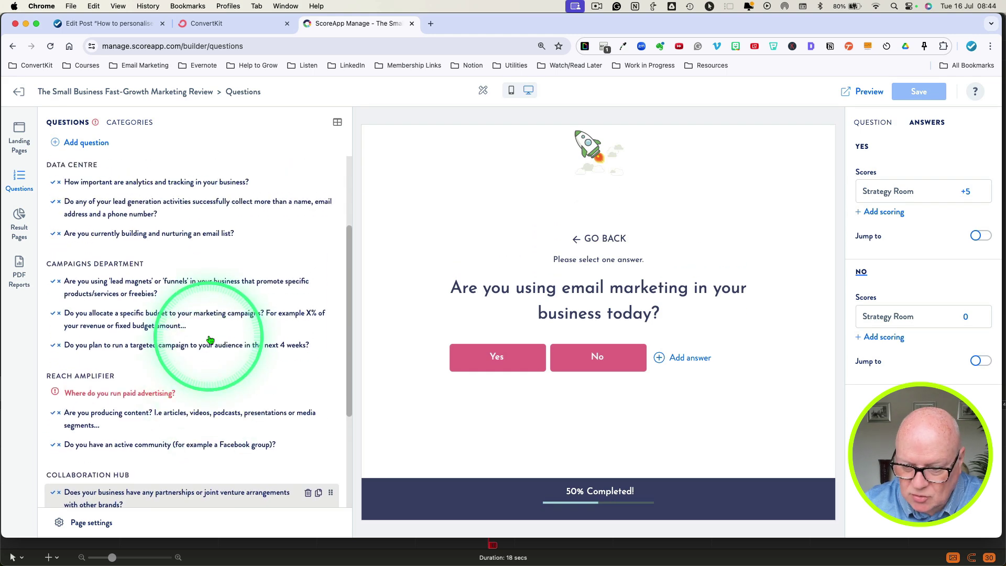
left_click(116, 523)
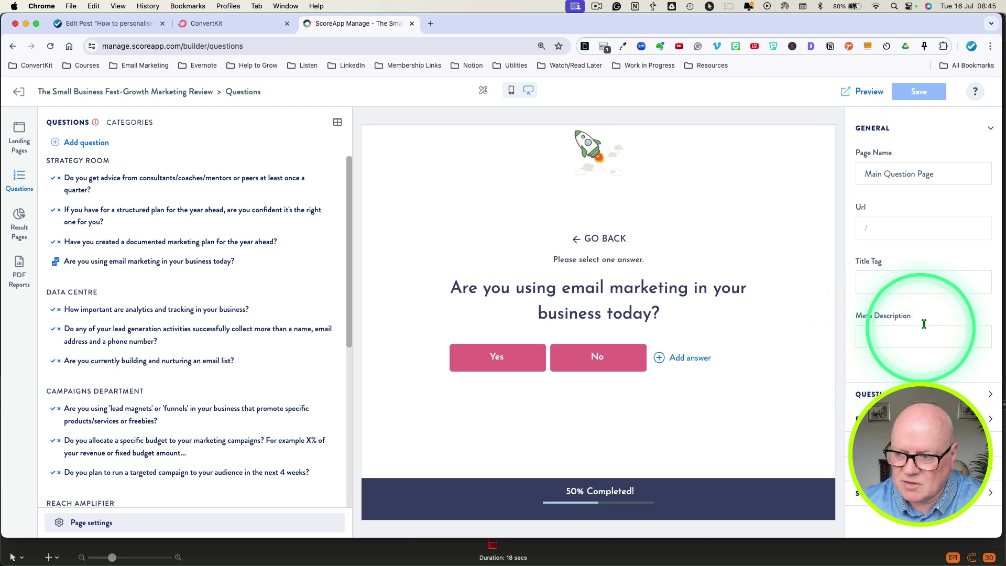
left_click(988, 128)
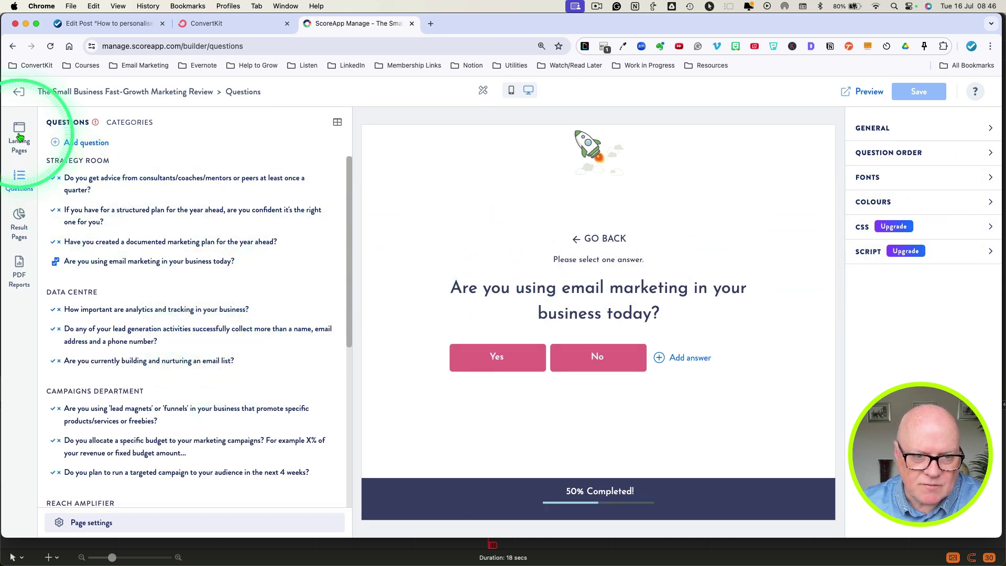
- Open the "Option 1: Full Results Page" result page for editing, discarding the unsaved question changes
left_click(19, 225)
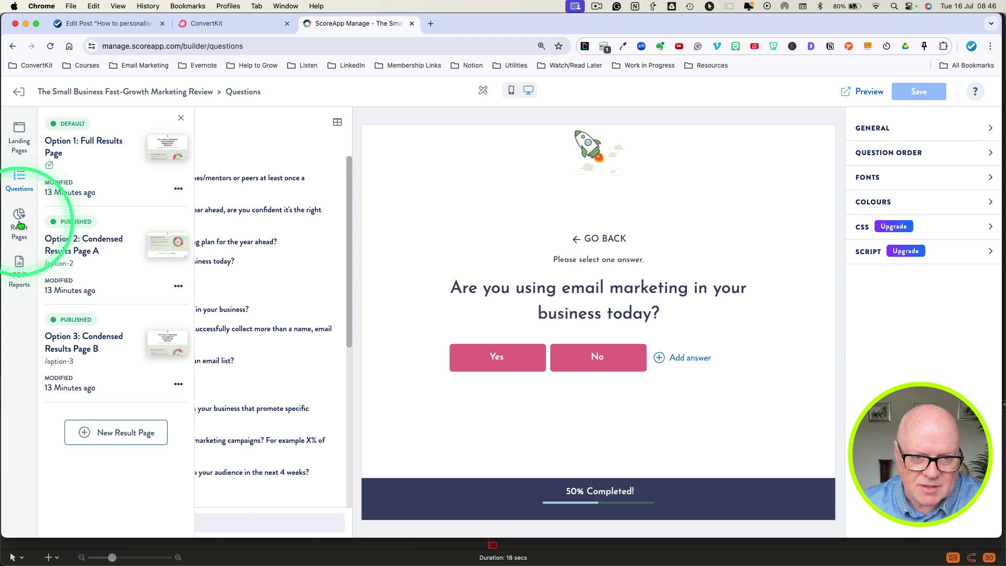
left_click(125, 157)
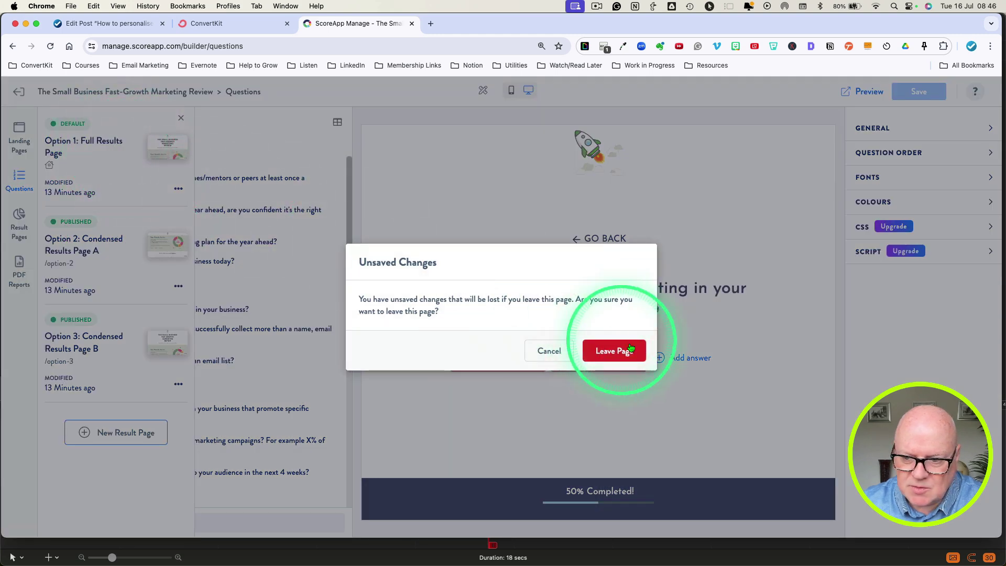
left_click(614, 350)
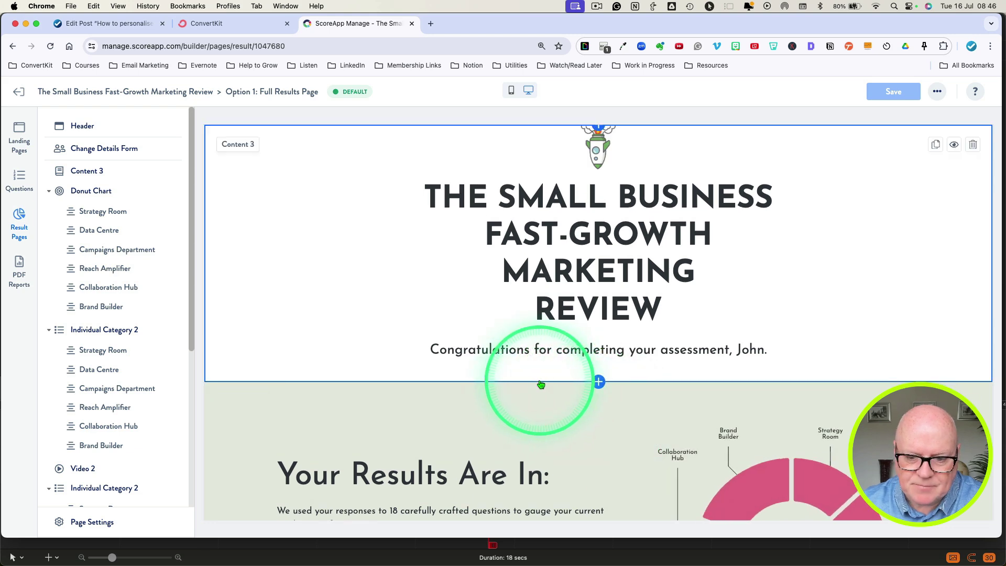
- Examine the upper part of the results page, including the title, the donut chart of category scores and the highest-score section
scroll(540, 385, "down", 2)
scroll(539, 367, "up", 2)
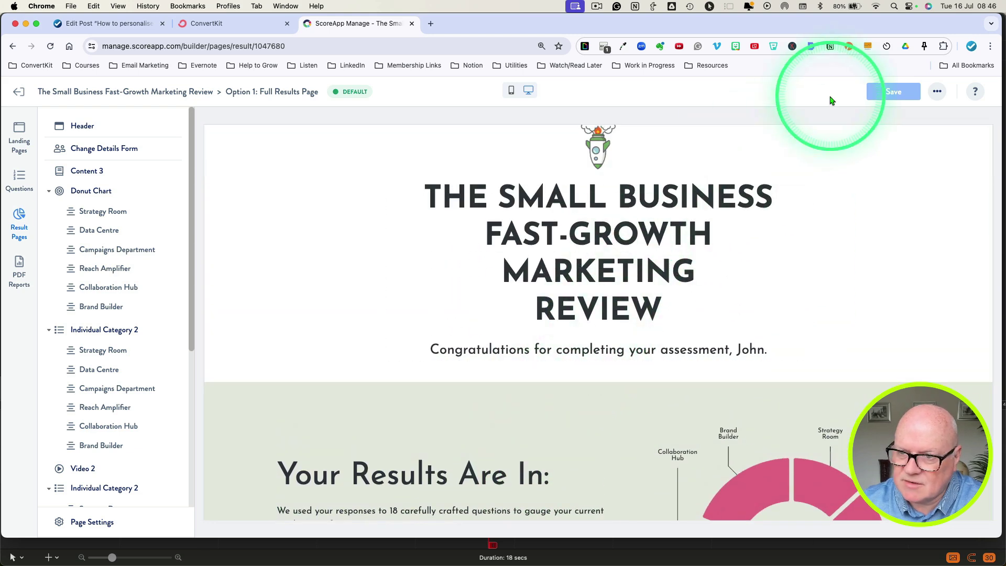
scroll(824, 214, "down", 3)
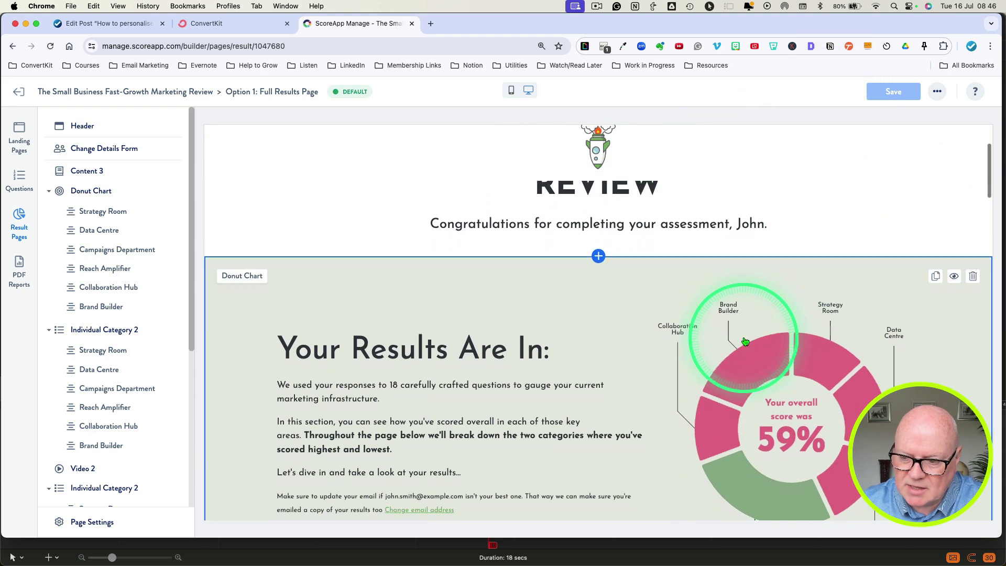
scroll(745, 341, "down", 7)
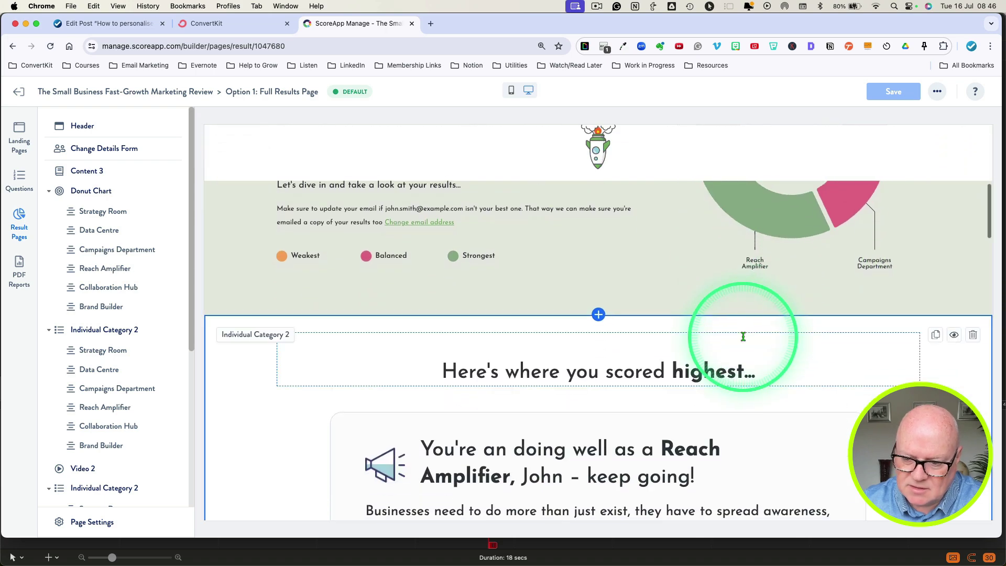
scroll(743, 336, "down", 10)
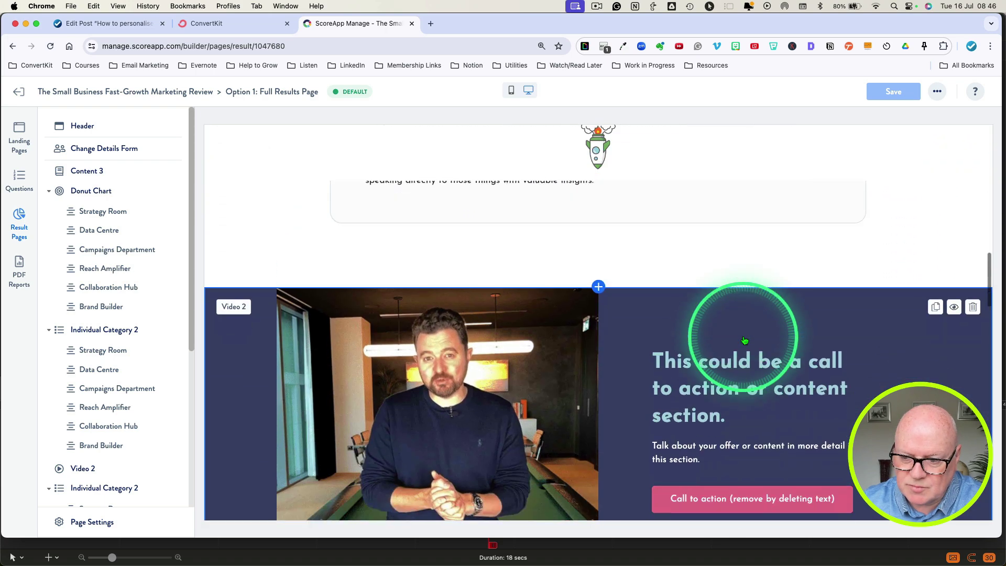
scroll(745, 341, "down", 2)
scroll(744, 341, "up", 15)
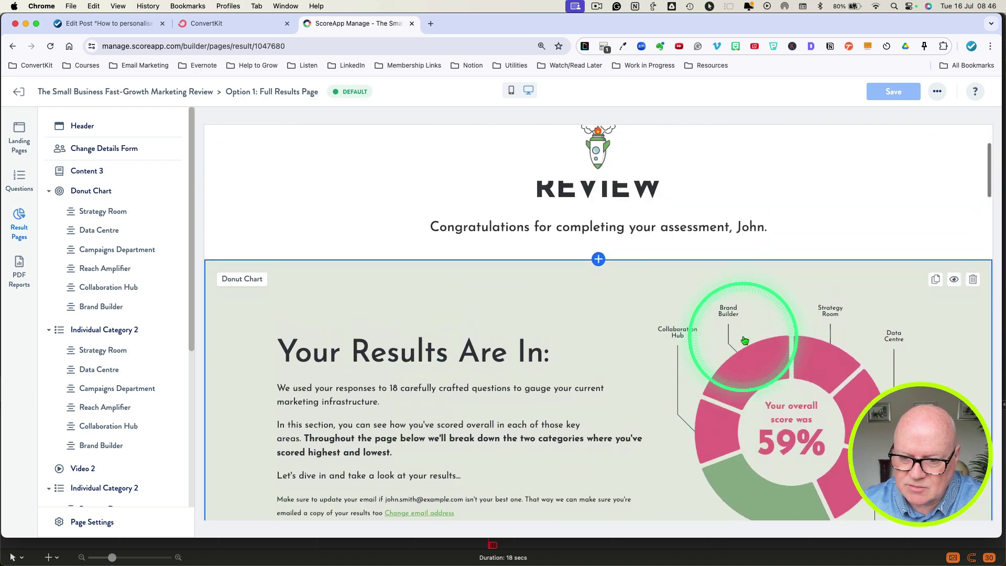
scroll(745, 341, "down", 2)
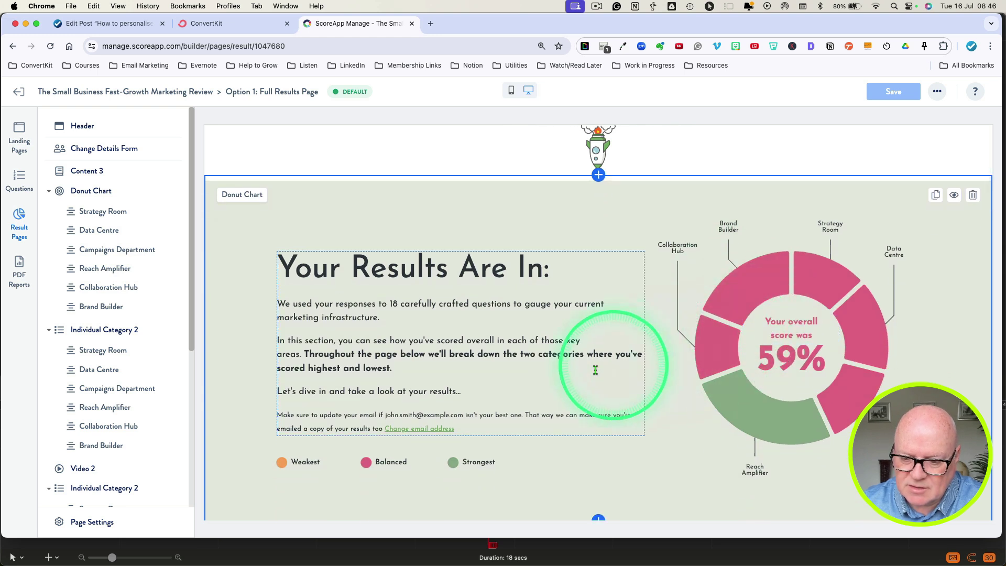
scroll(567, 377, "down", 6)
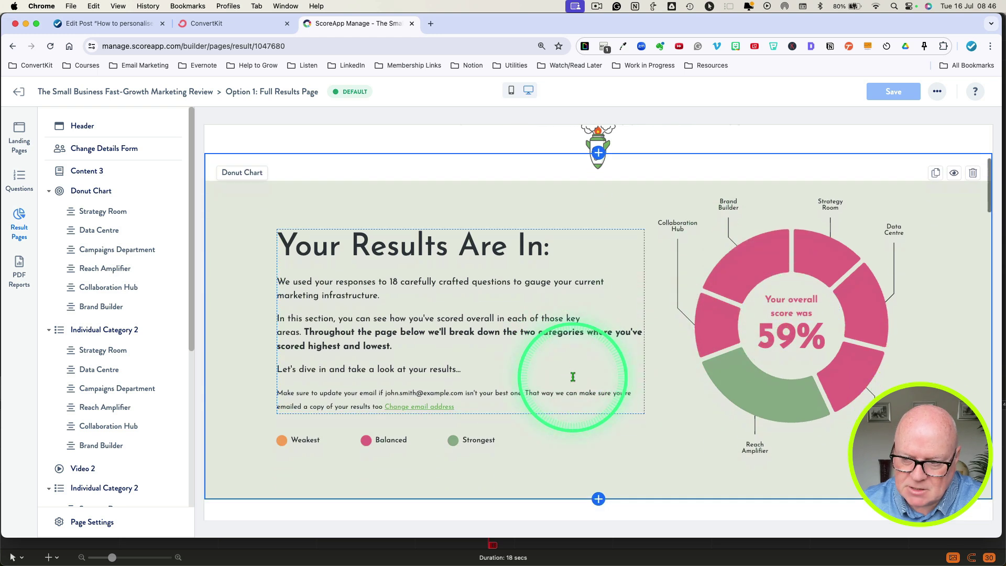
scroll(572, 377, "up", 7)
scroll(572, 377, "down", 1)
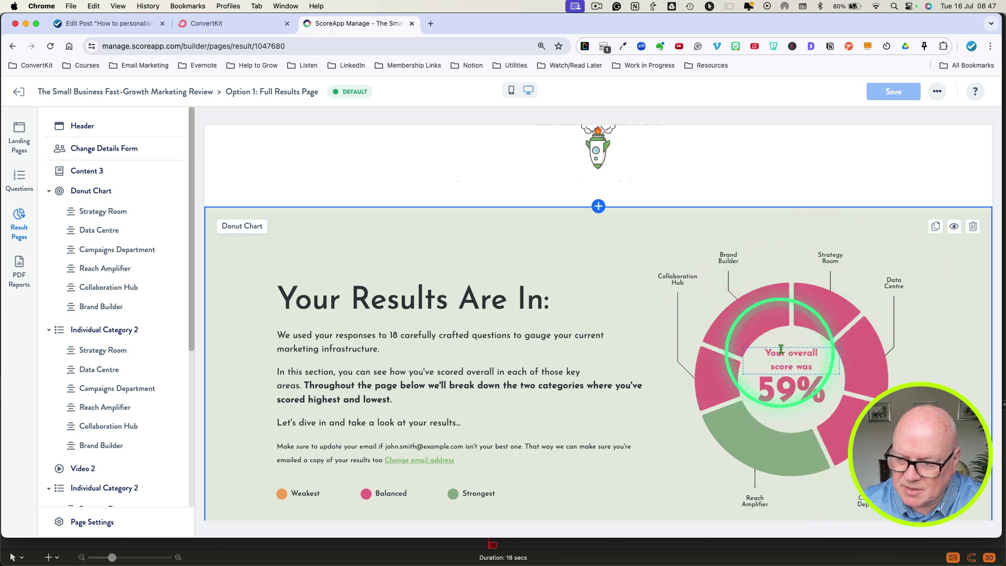
- Review the rest of the results page, from the category feedback through the video call to action to the testimonial videos
scroll(582, 377, "down", 8)
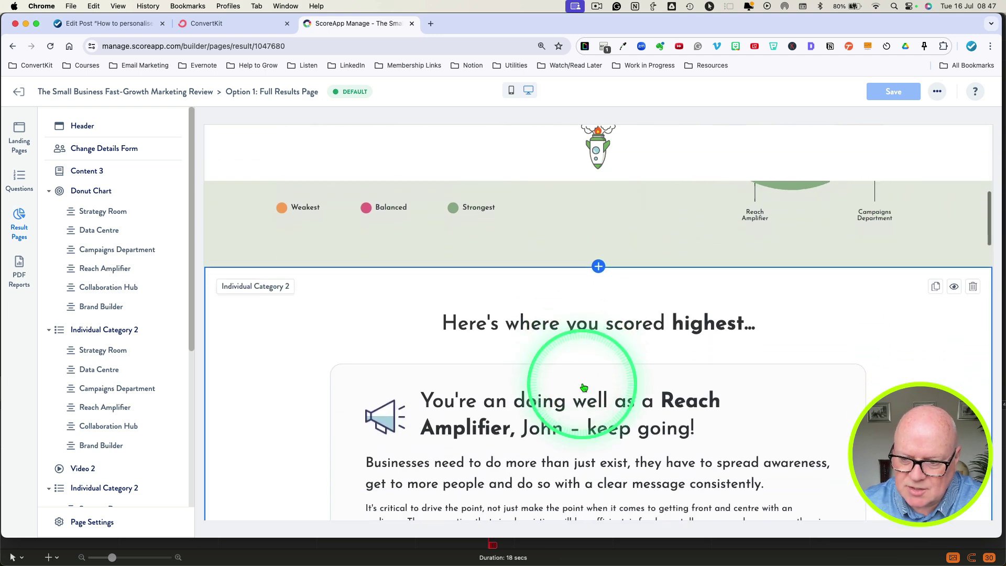
scroll(583, 387, "down", 10)
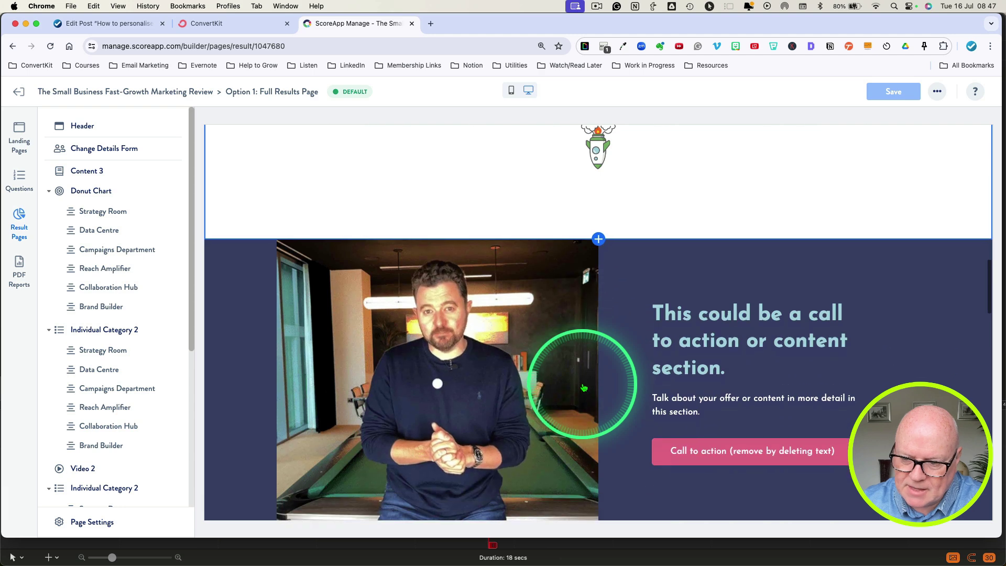
scroll(583, 387, "down", 10)
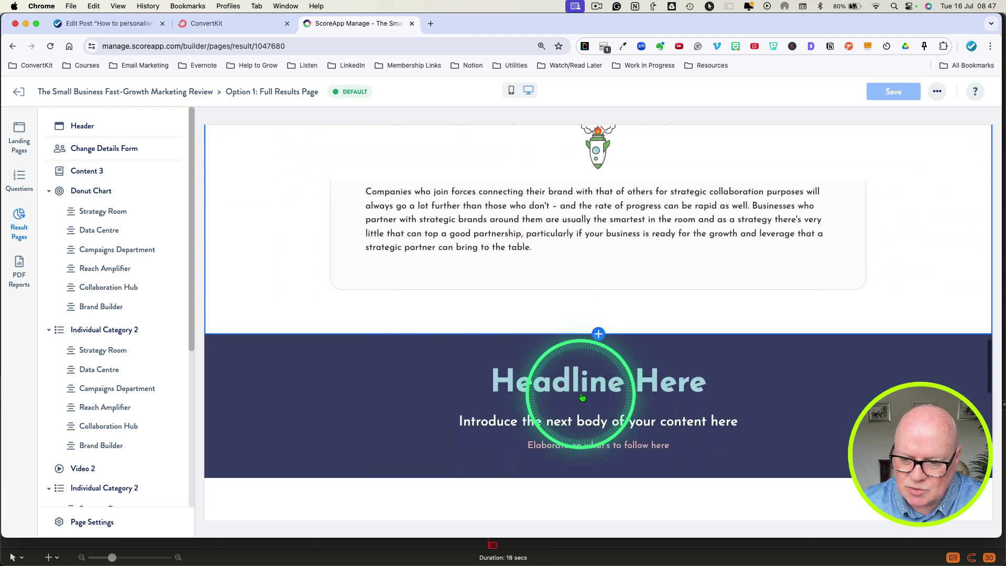
scroll(581, 397, "down", 10)
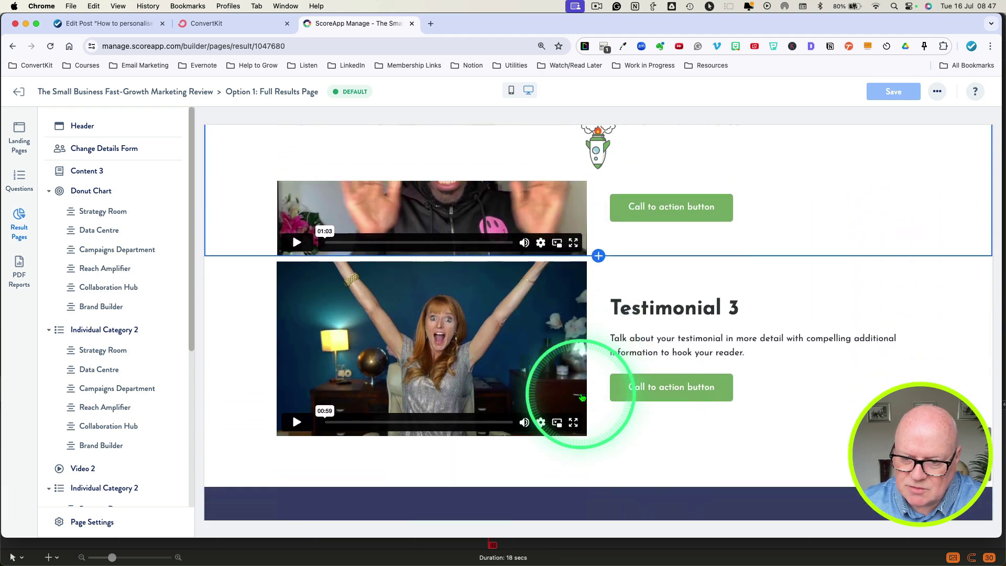
scroll(581, 397, "down", 3)
scroll(580, 397, "up", 10)
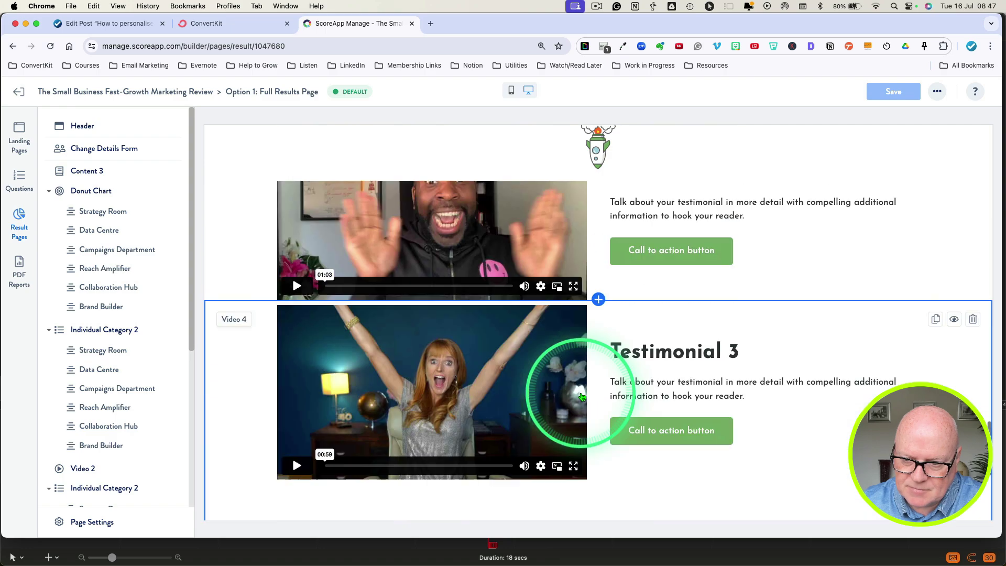
scroll(580, 398, "up", 15)
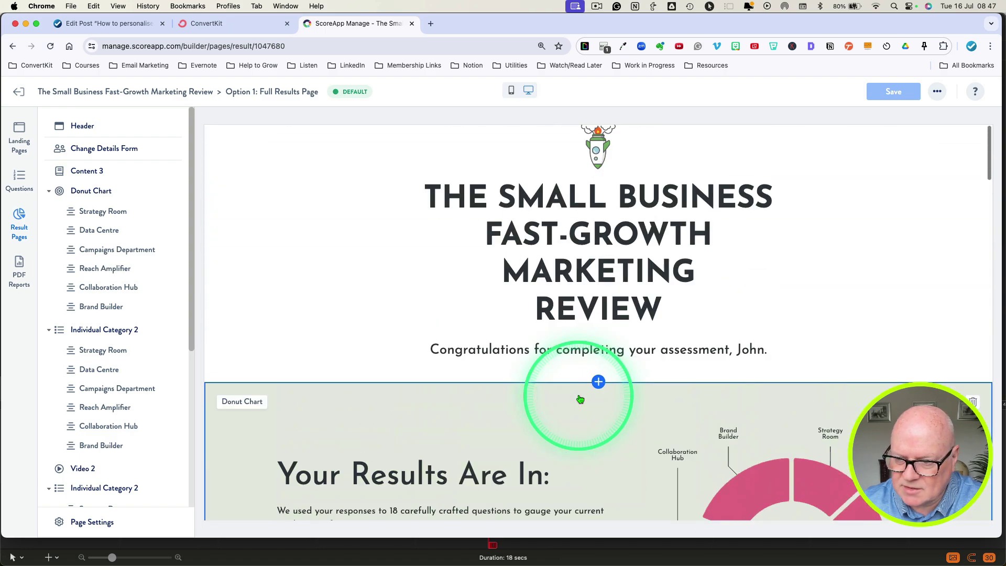
- Open the choices for adding a section to the results page and browse the Overall score layouts
scroll(105, 335, "down", 5)
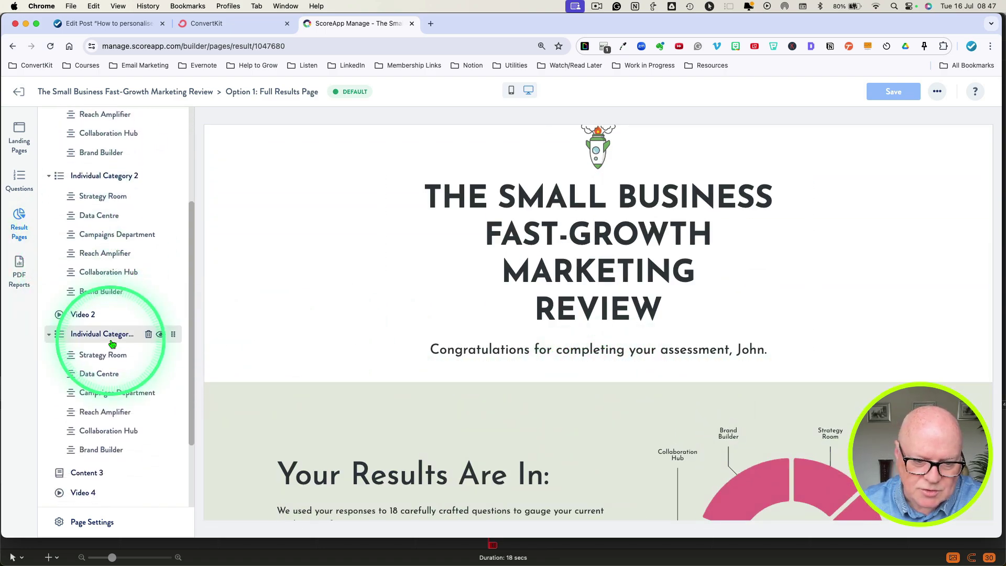
left_click(60, 474)
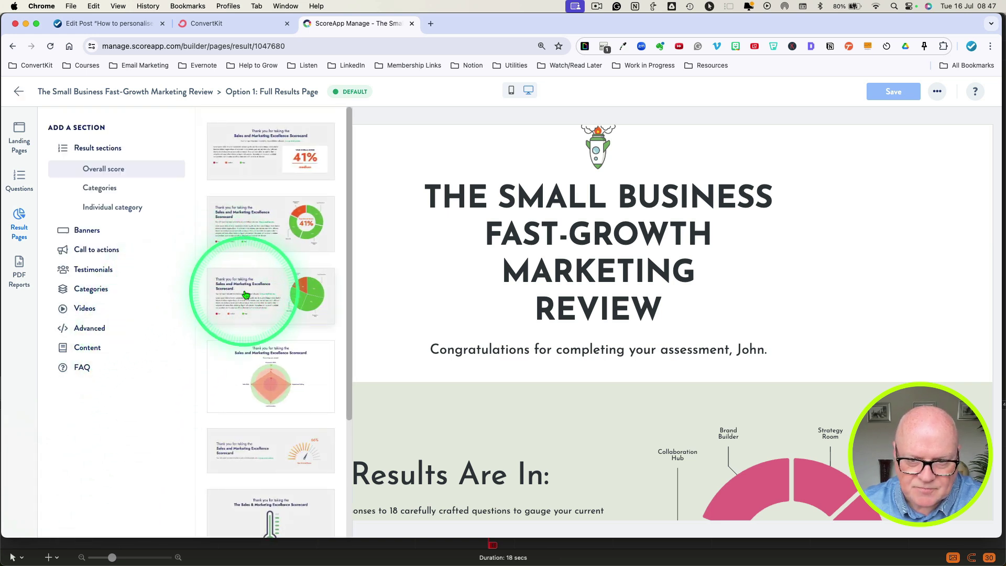
scroll(272, 356, "down", 4)
scroll(309, 385, "up", 4)
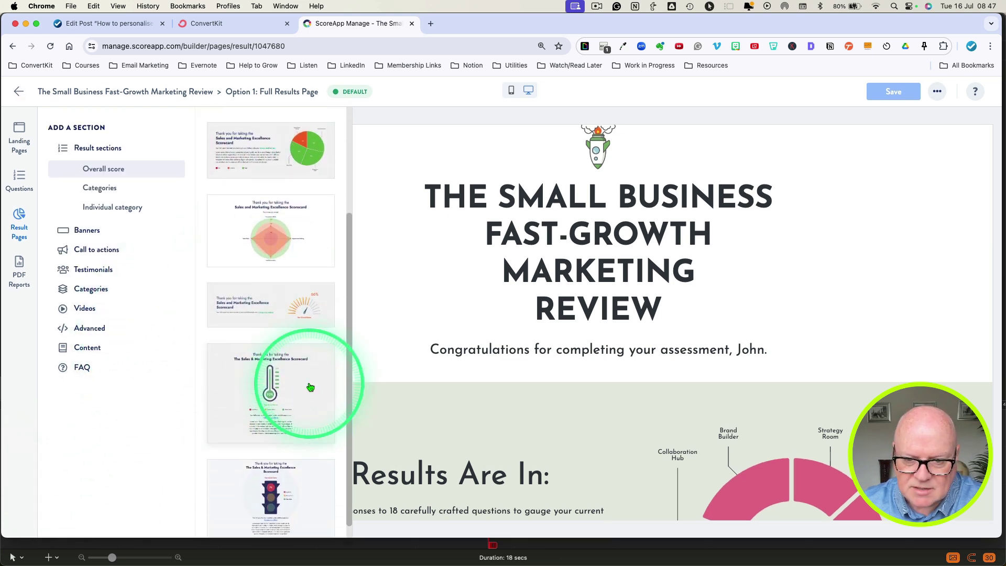
- Compare the Individual category and Categories layouts, and add the Category Scores list section to the results page
left_click(102, 194)
left_click(112, 207)
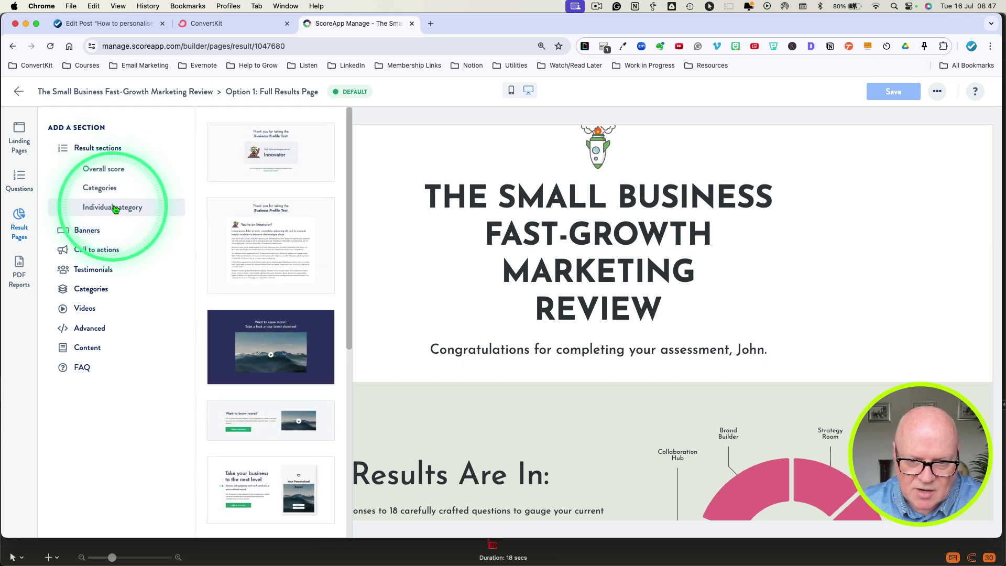
left_click(233, 352)
scroll(234, 352, "down", 3)
left_click(105, 187)
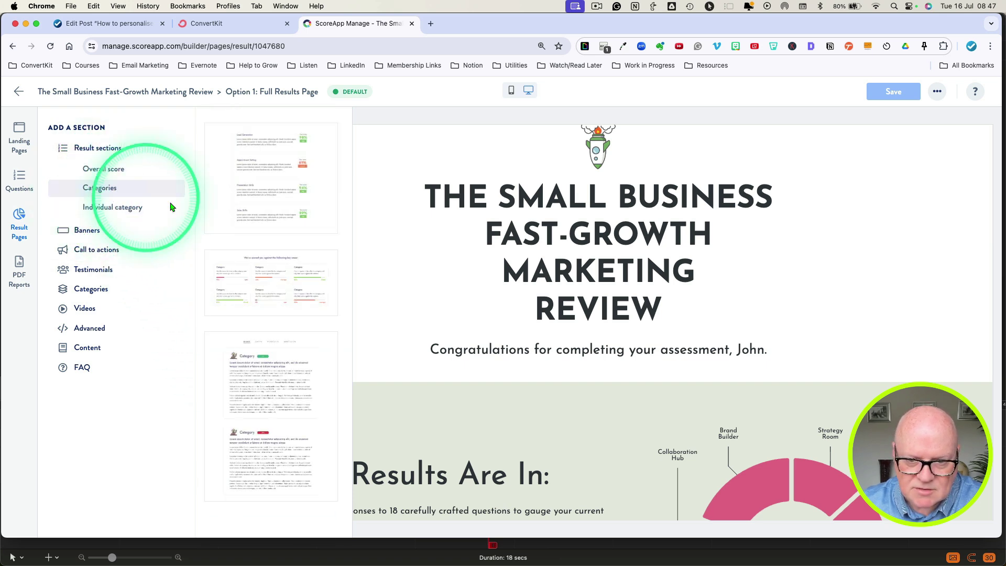
left_click(272, 233)
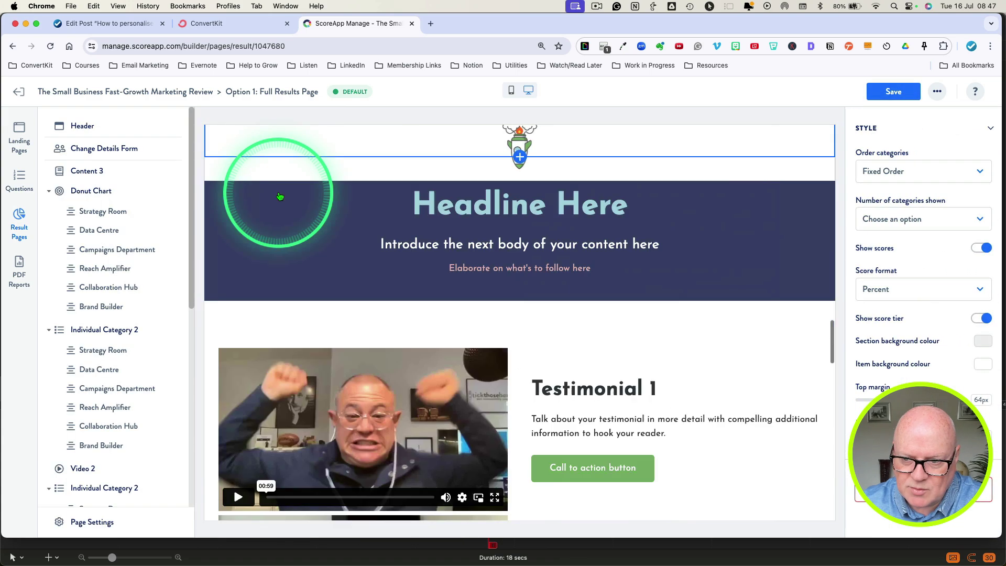
- Examine the added Category Scores section, from the Strategy Room card through the Brand Builder card
scroll(438, 345, "up", 6)
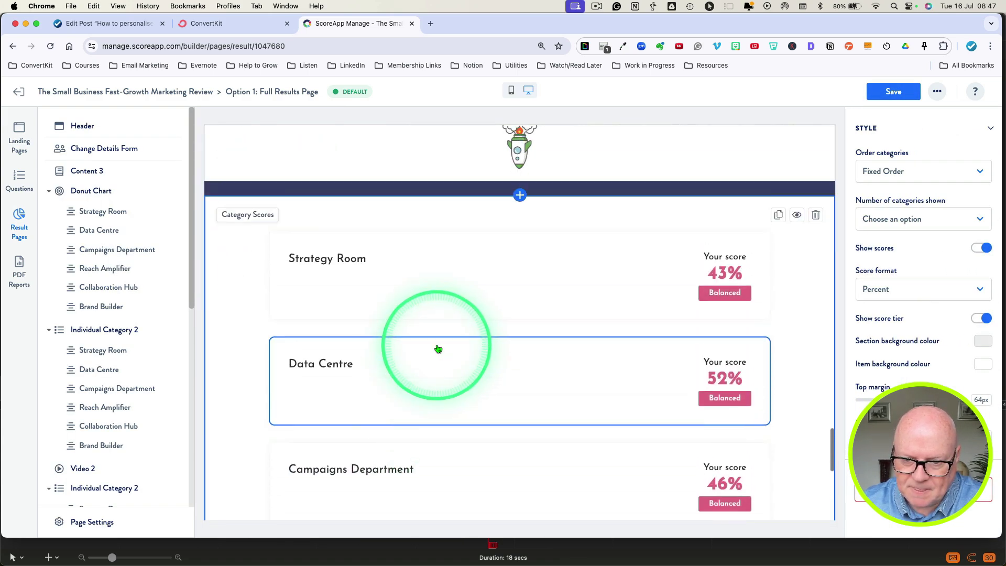
scroll(438, 349, "down", 10)
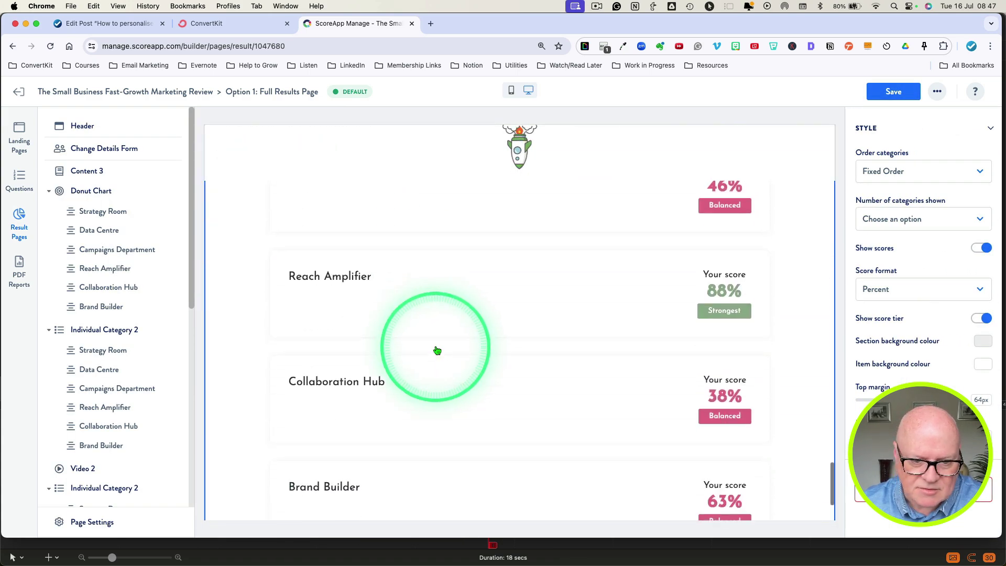
scroll(138, 385, "down", 10)
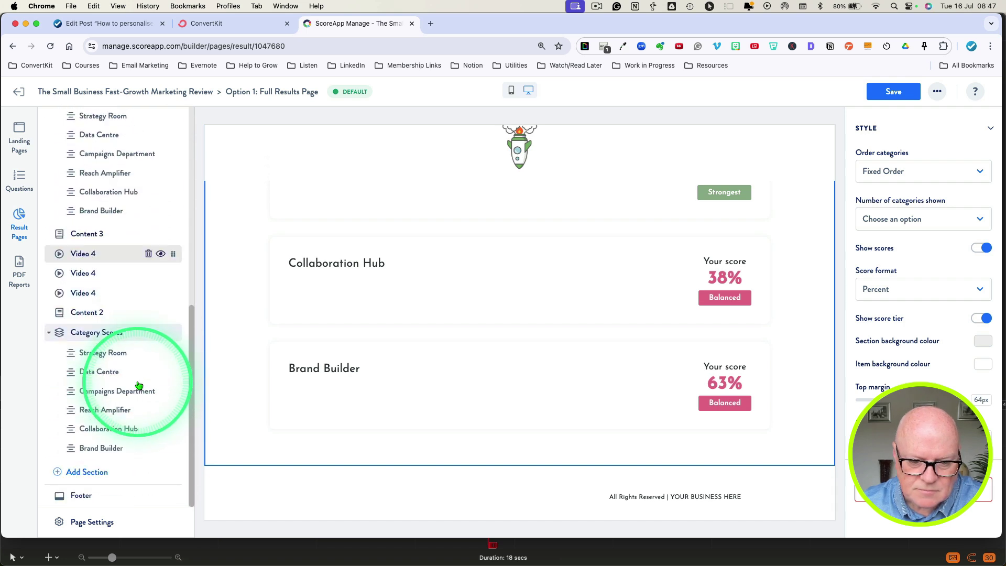
left_click(301, 367)
scroll(301, 367, "up", 5)
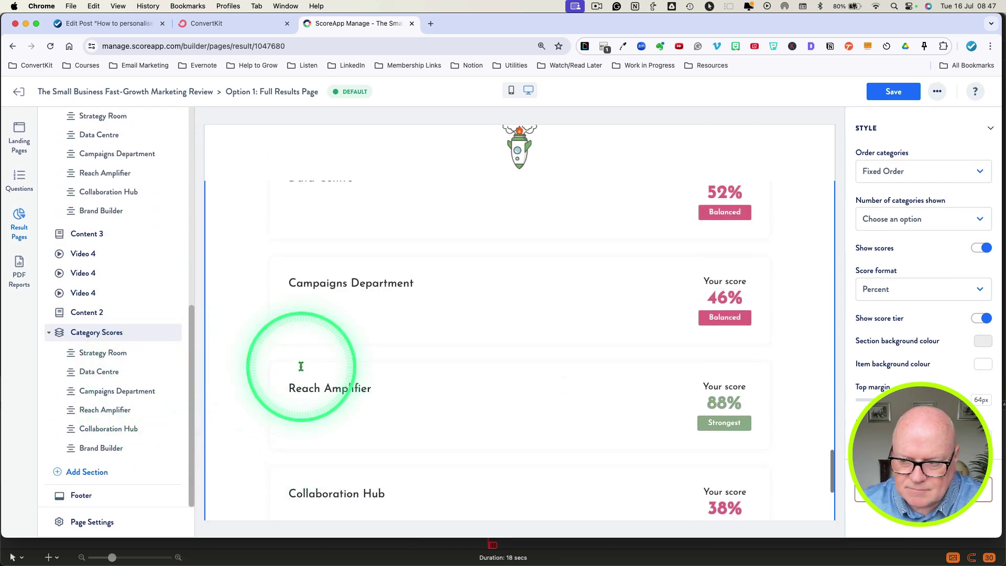
- View the results page's page settings and section list, and go to the scorecard's General Settings
left_click(98, 523)
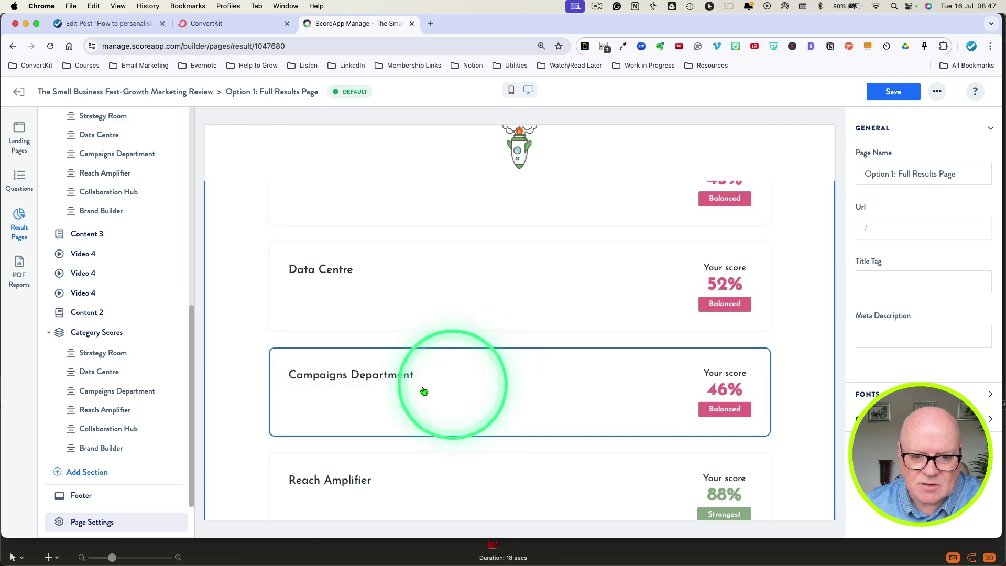
left_click_drag(191, 393, 195, 158)
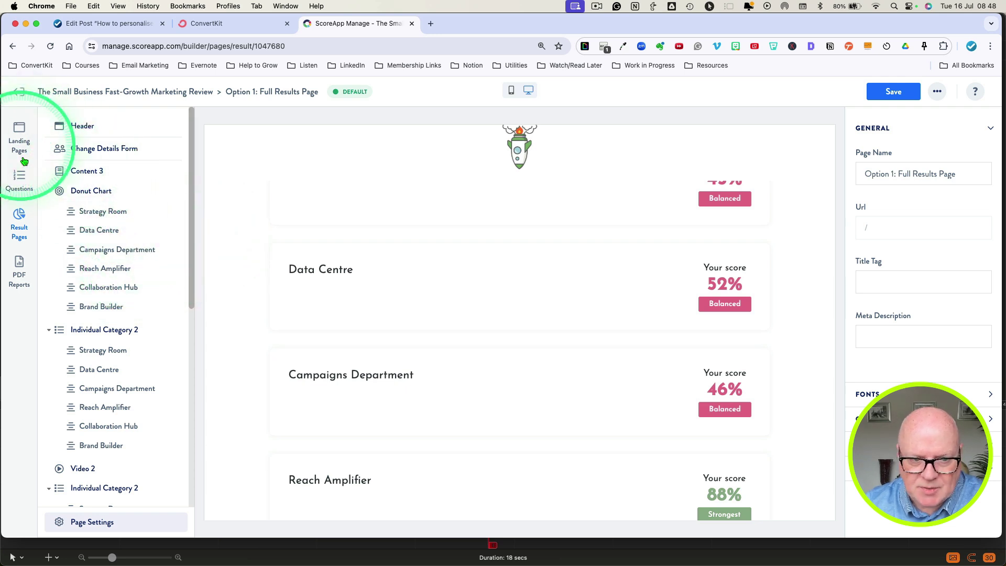
scroll(319, 236, "down", 10)
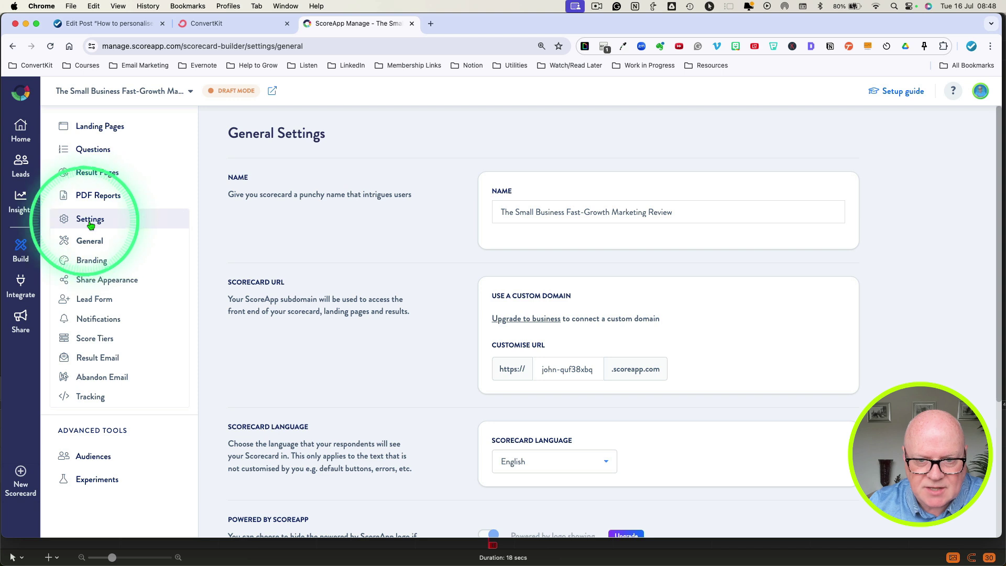
- Check the scorecard's name and the customisable part of its URL in General Settings
triple_click(564, 212)
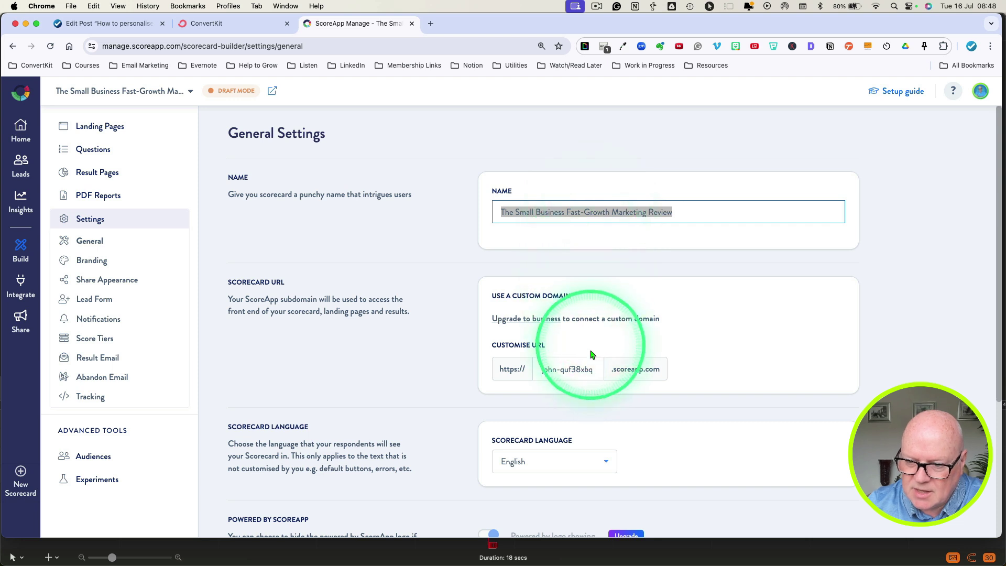
left_click(527, 373)
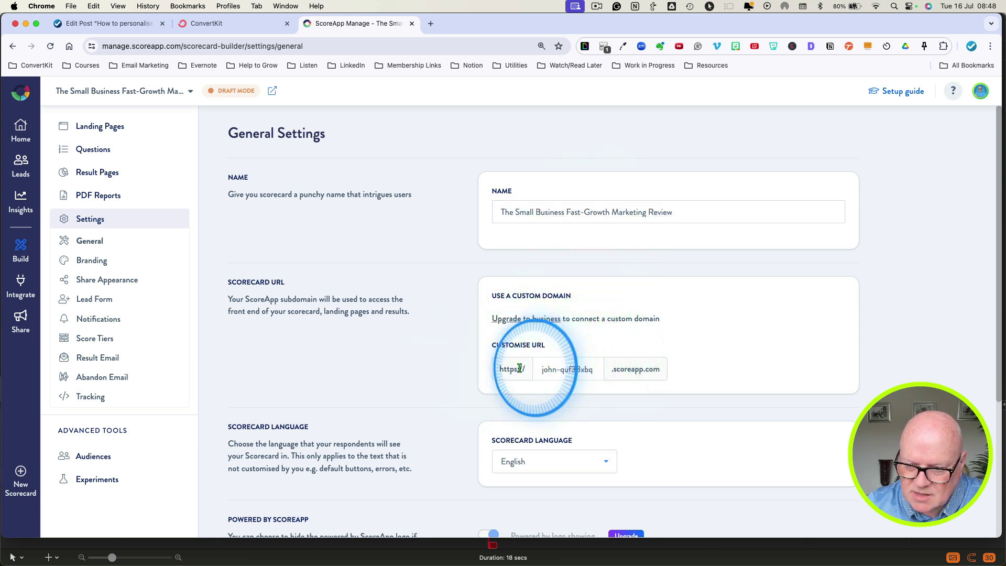
left_click(656, 369)
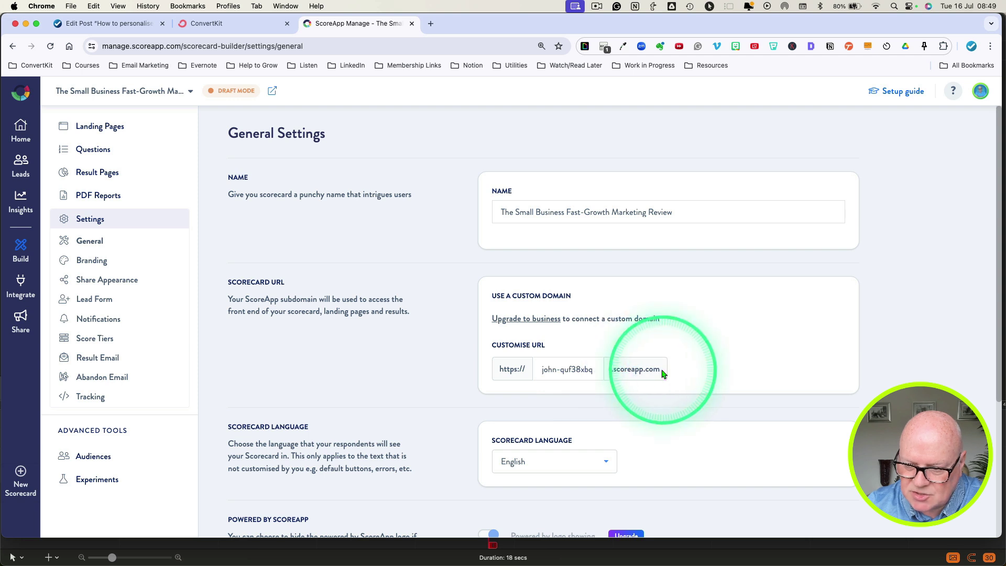
left_click_drag(659, 369, 611, 369)
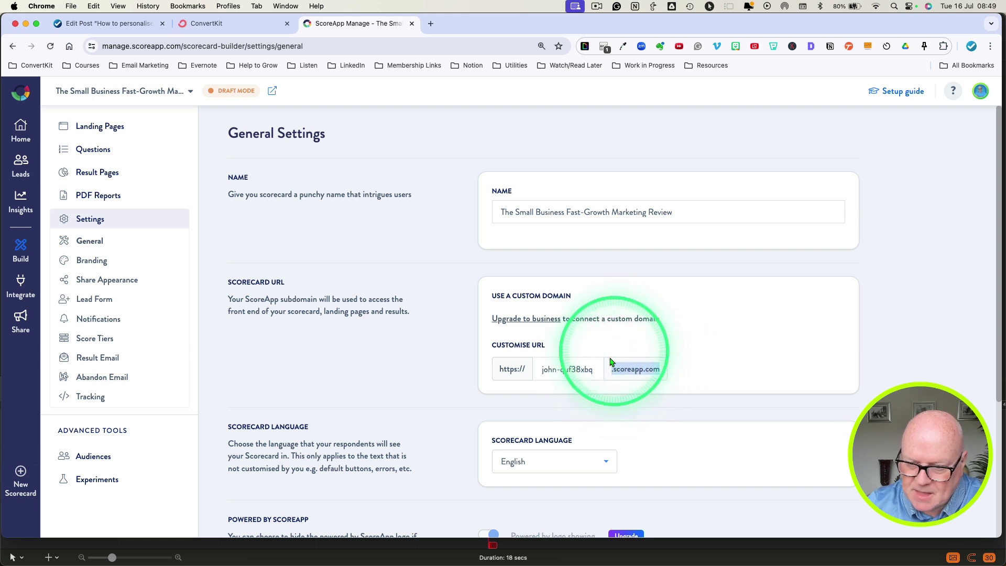
left_click(619, 343)
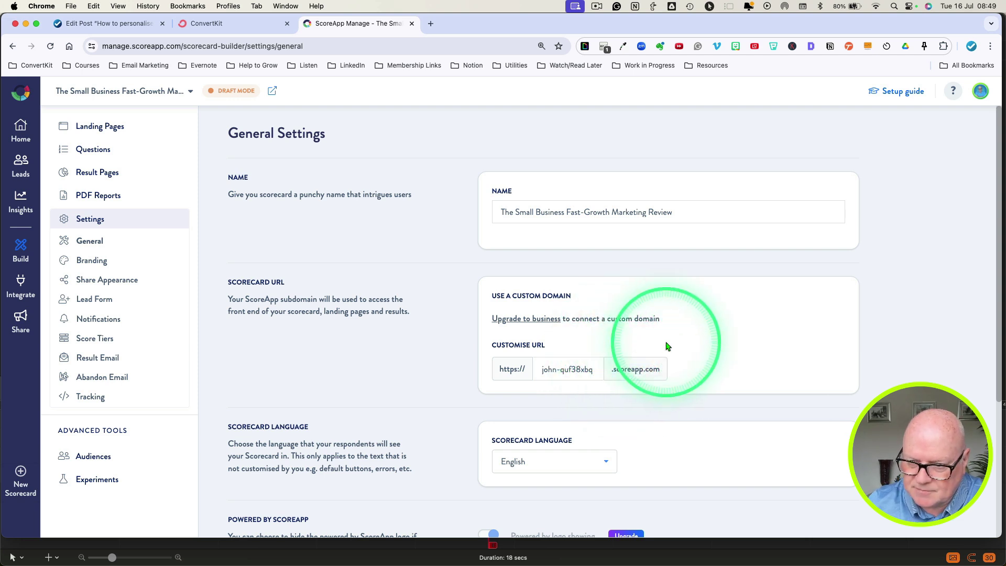
- Set the scorecard's custom URL subdomain to email-marketing and check the language and draft mode settings
double_click(553, 370)
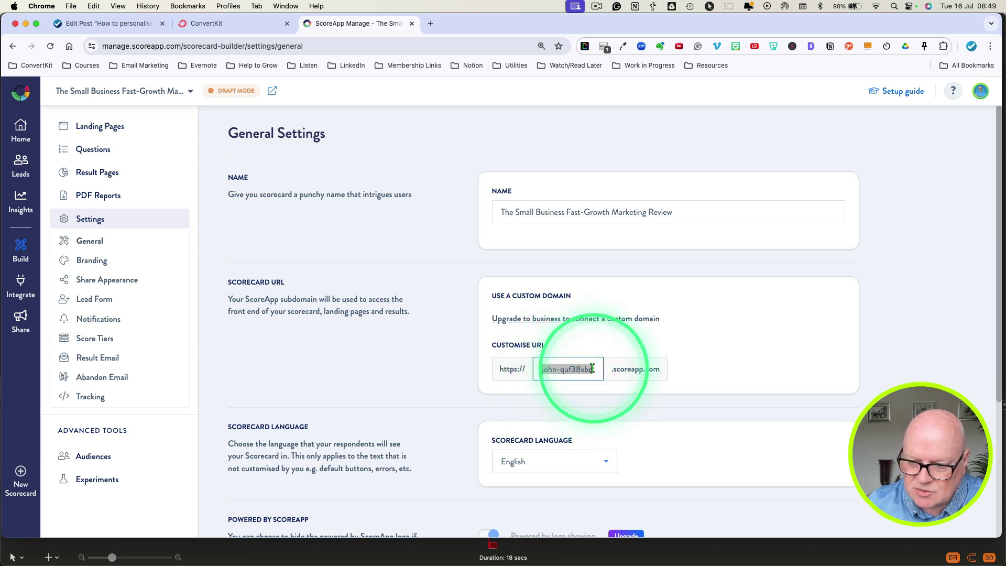
left_click_drag(592, 369, 567, 369)
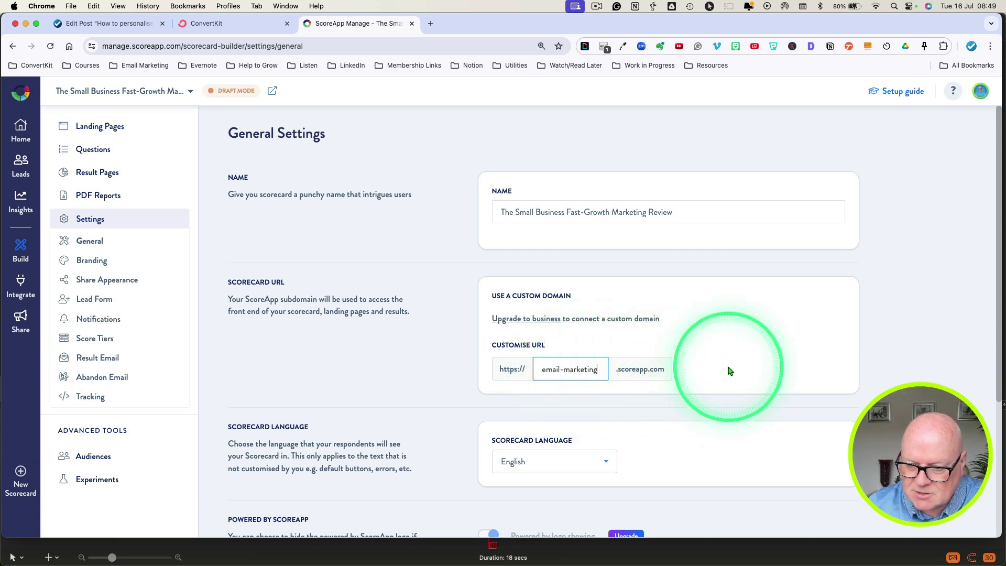
scroll(705, 438, "down", 5)
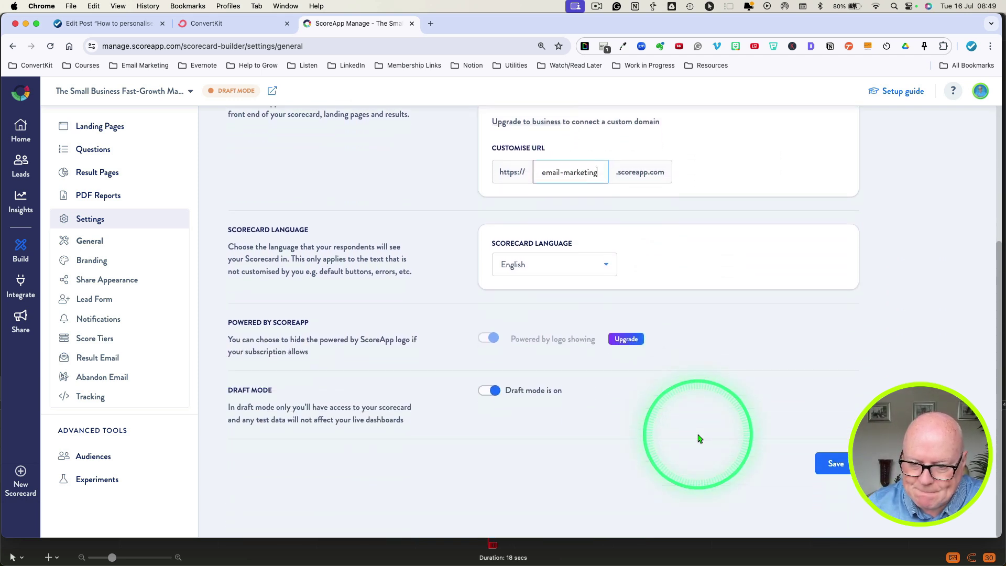
scroll(700, 438, "up", 3)
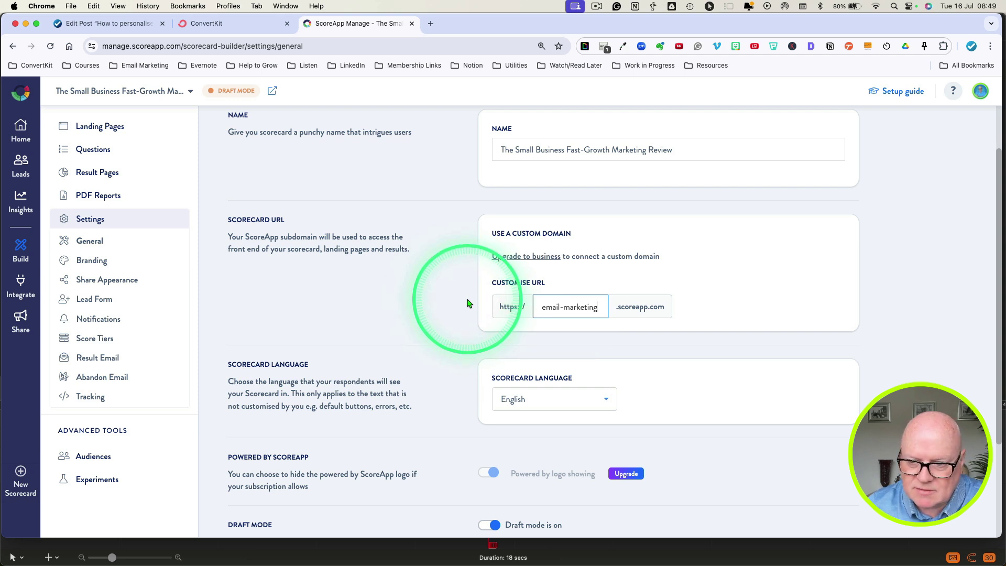
scroll(459, 298, "up", 2)
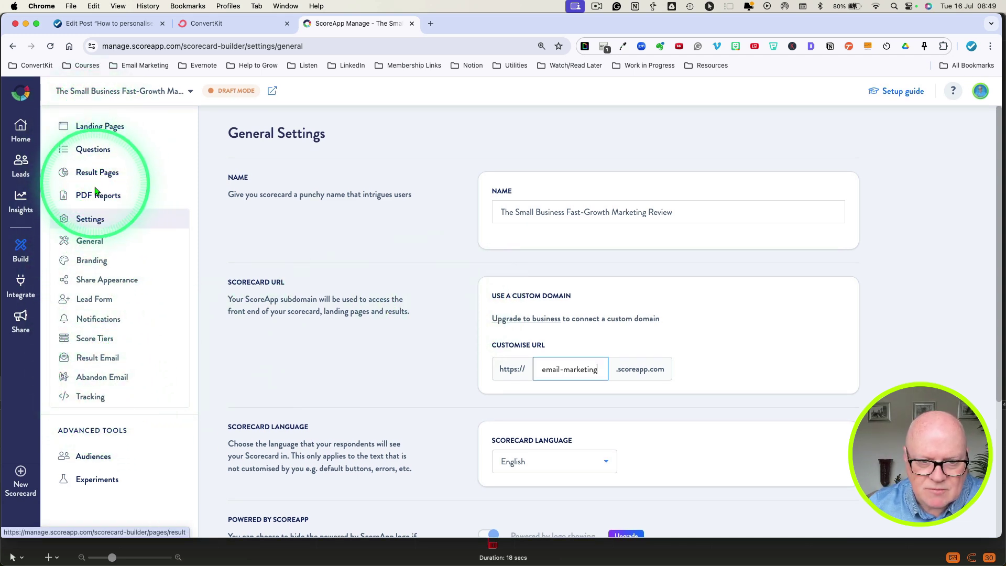
- Review the Branding Settings, including the logo, icon, fonts and brand colours
left_click(91, 260)
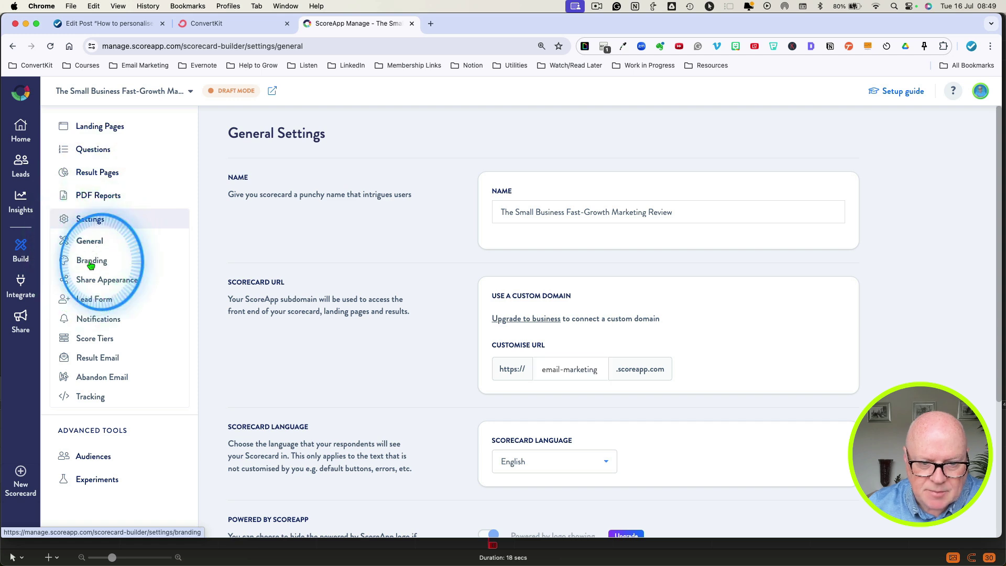
scroll(267, 275, "down", 3)
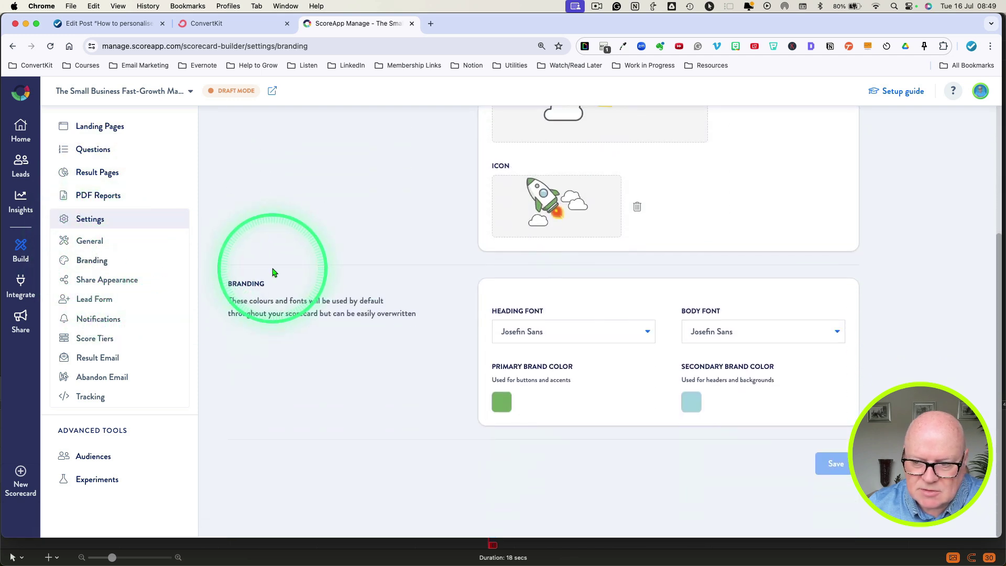
scroll(297, 269, "up", 3)
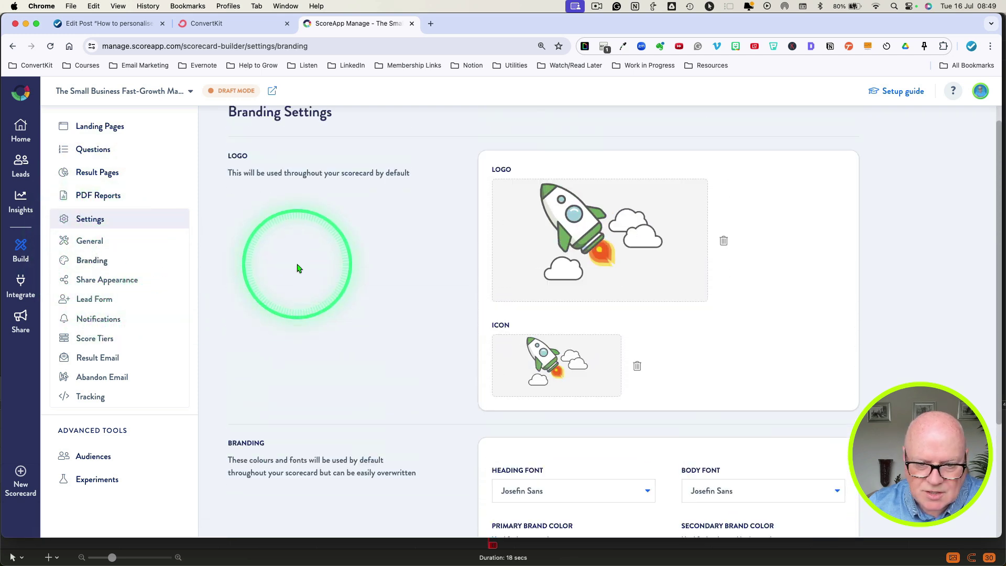
- Enable the Last name field in the scorecard's lead form and save the field
left_click(95, 300)
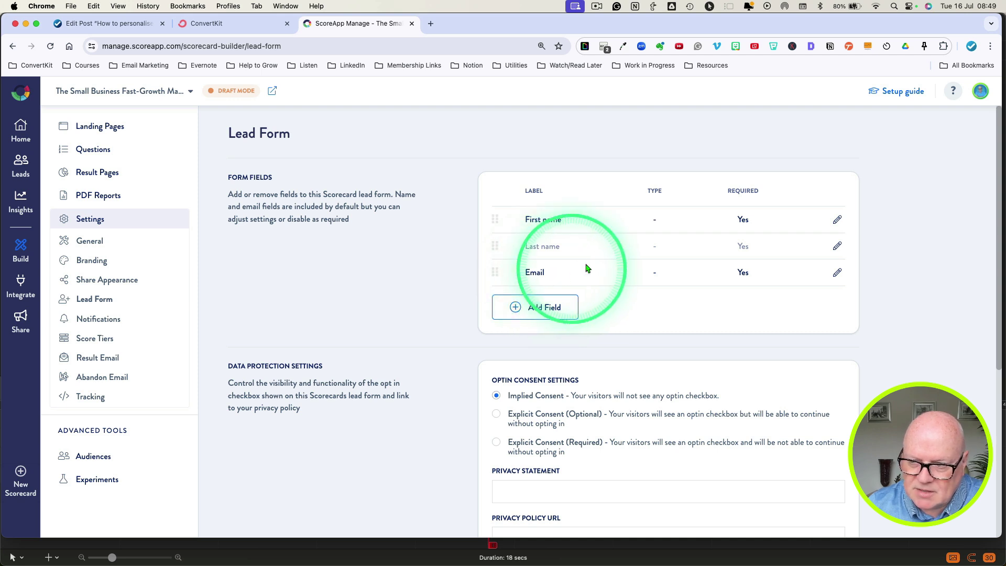
left_click(837, 248)
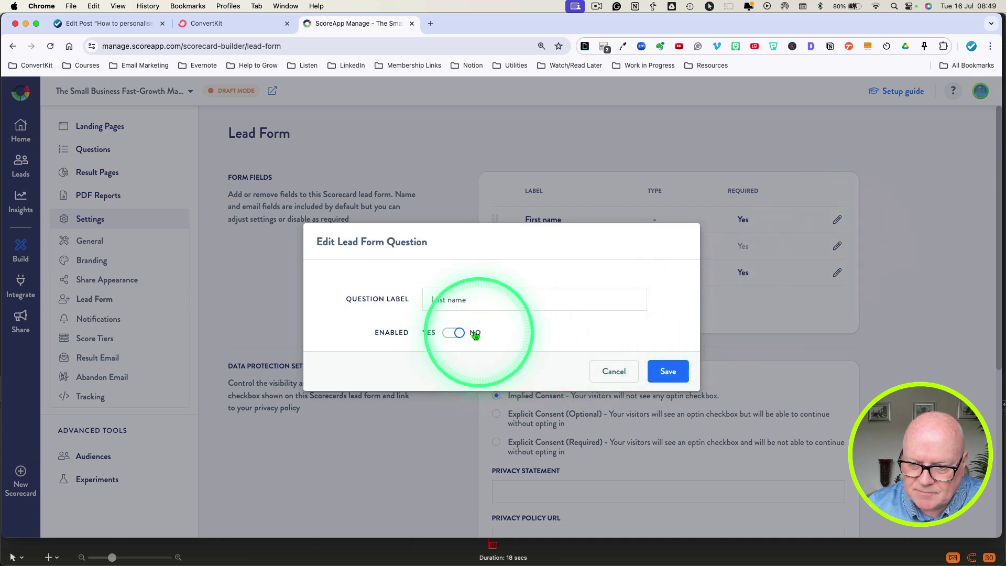
left_click(614, 371)
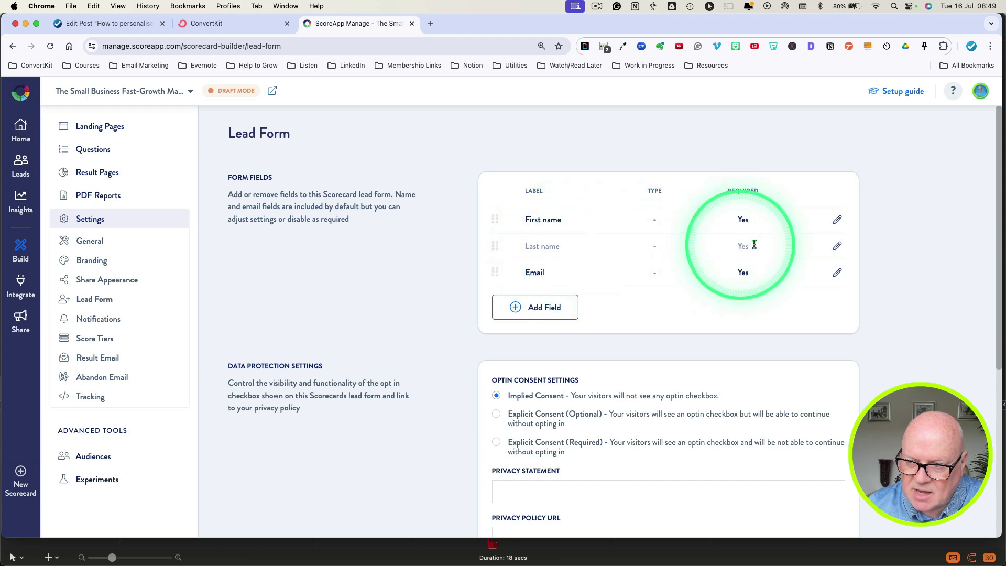
left_click(837, 245)
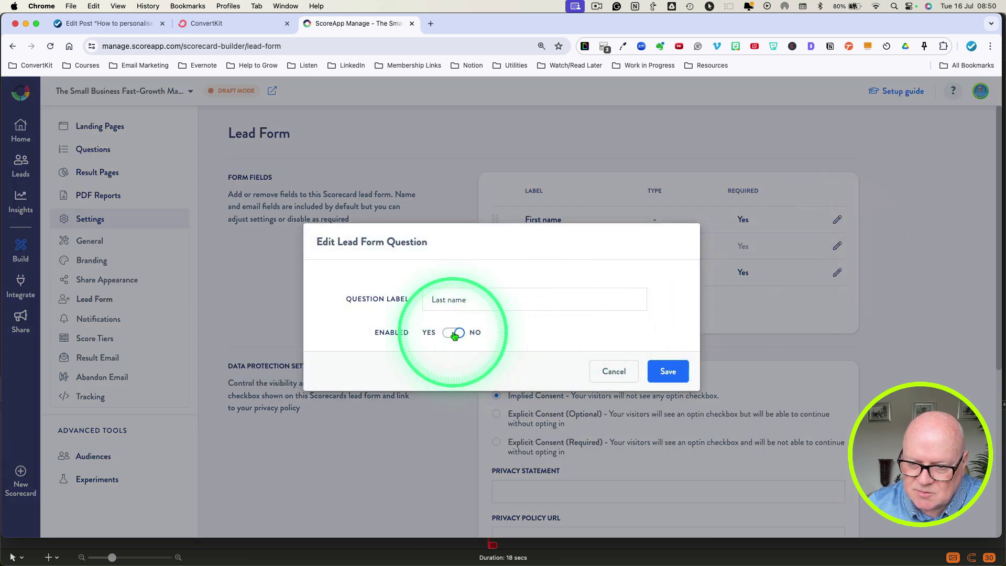
left_click(661, 373)
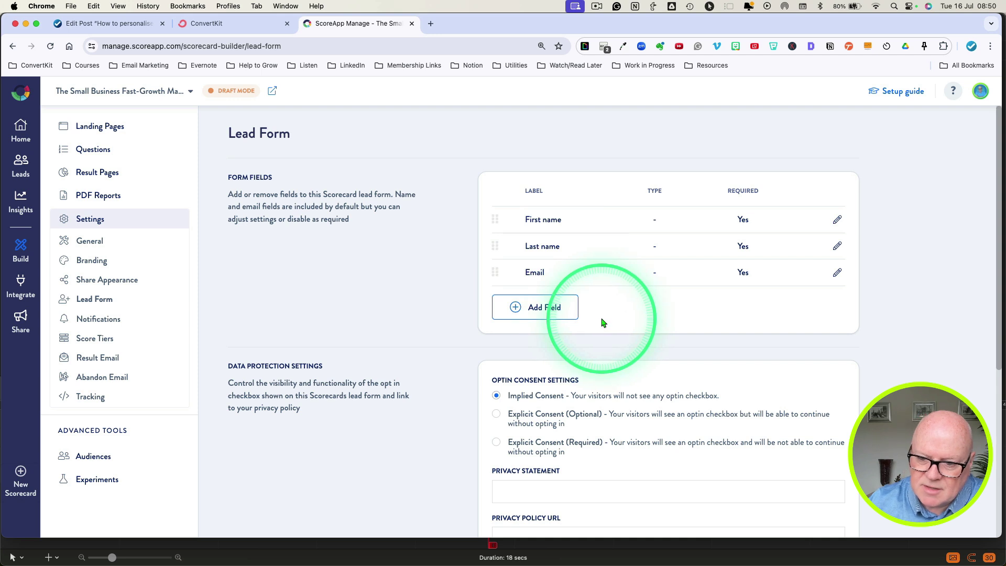
- Set the lead form's opt-in consent to Explicit Consent (Required)
scroll(603, 325, "down", 5)
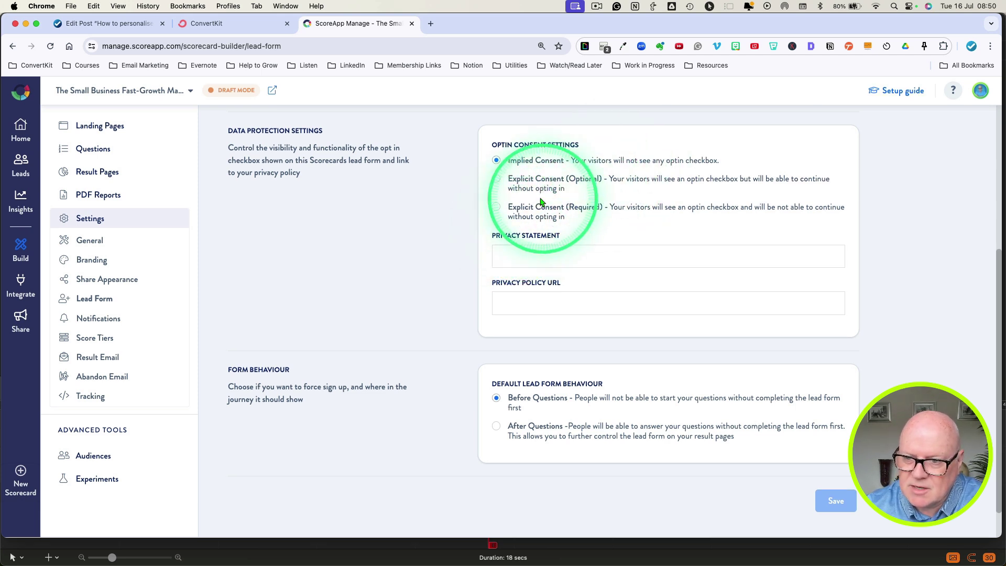
scroll(541, 201, "up", 2)
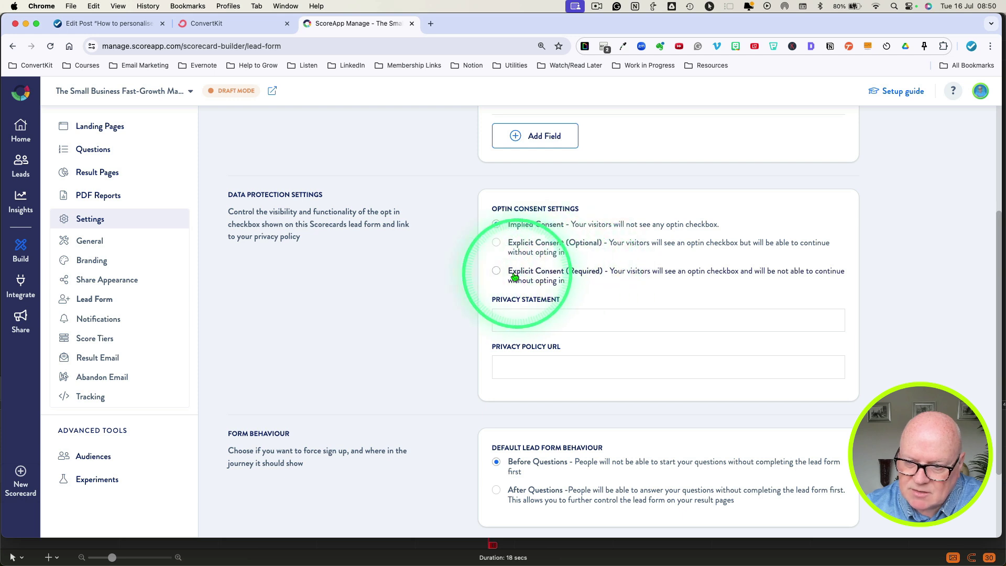
left_click(497, 271)
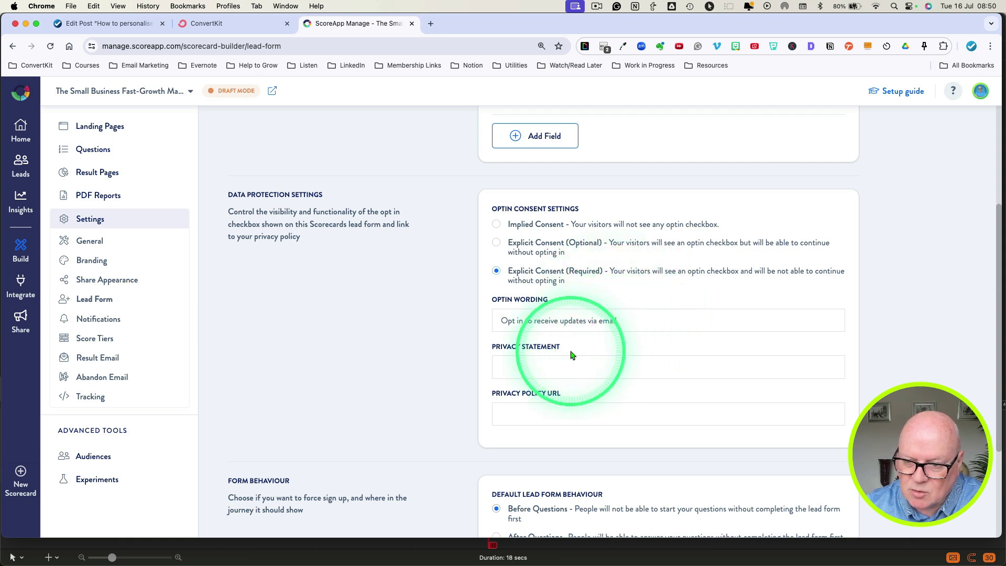
scroll(571, 355, "down", 3)
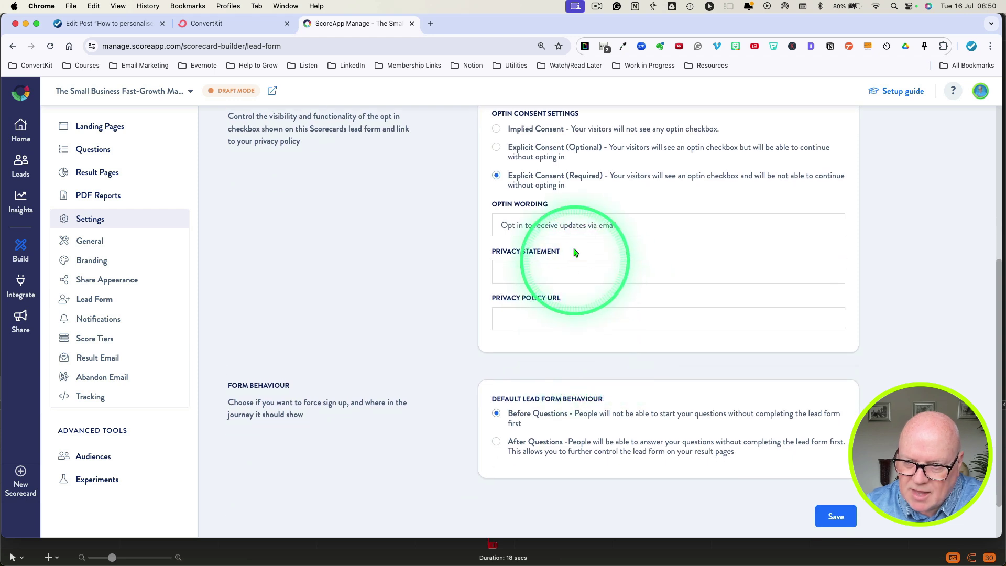
left_click(514, 271)
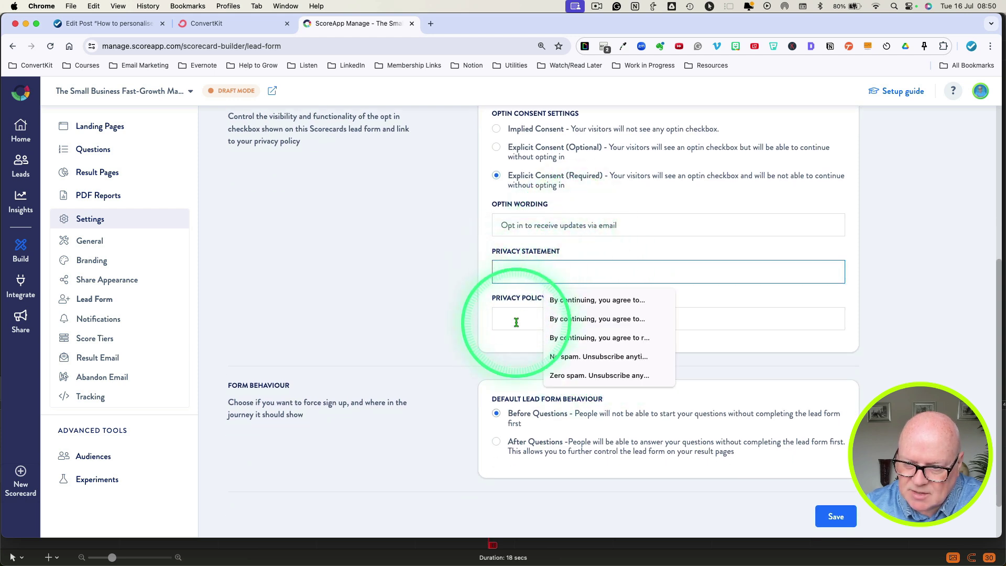
left_click(516, 322)
left_click(585, 343)
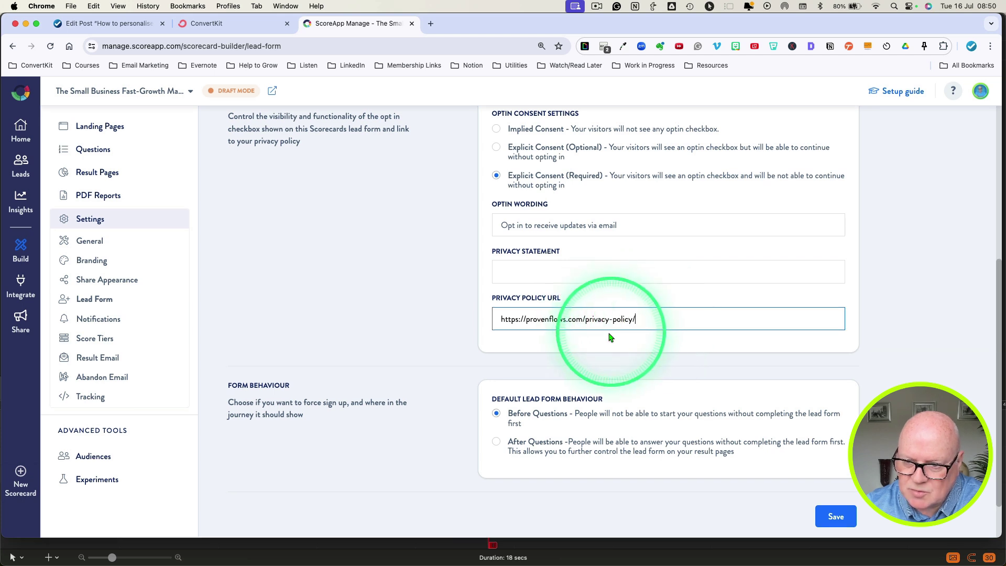
scroll(382, 328, "down", 2)
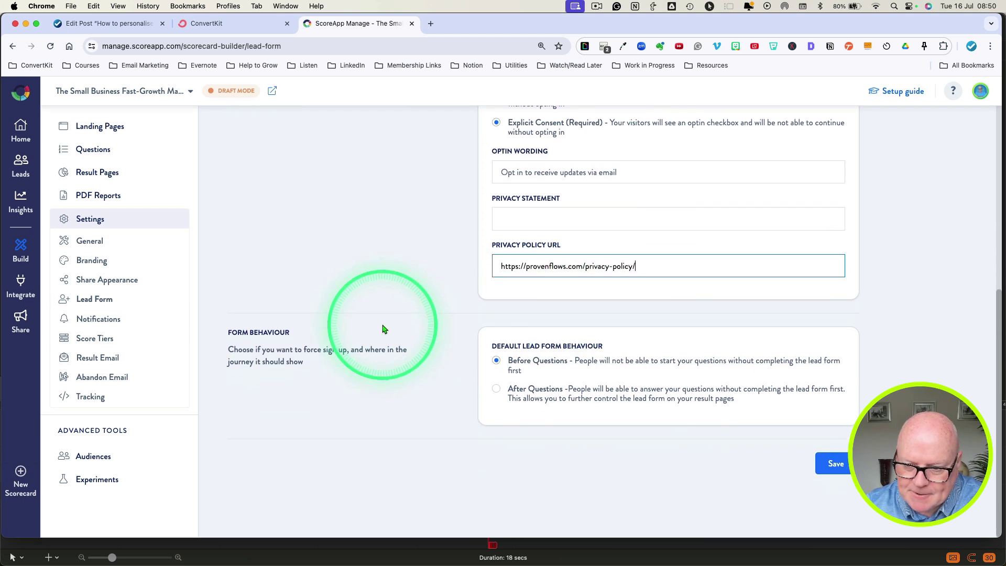
- Preview the draft scorecard's landing page and start the quiz to check the fields in its lead form
scroll(369, 352, "up", 2)
scroll(369, 358, "down", 2)
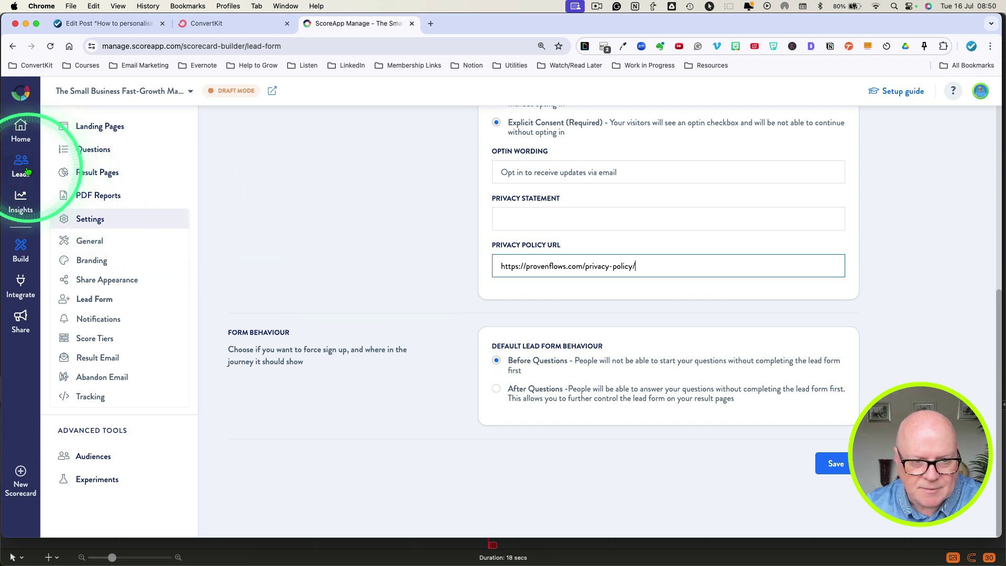
left_click(21, 128)
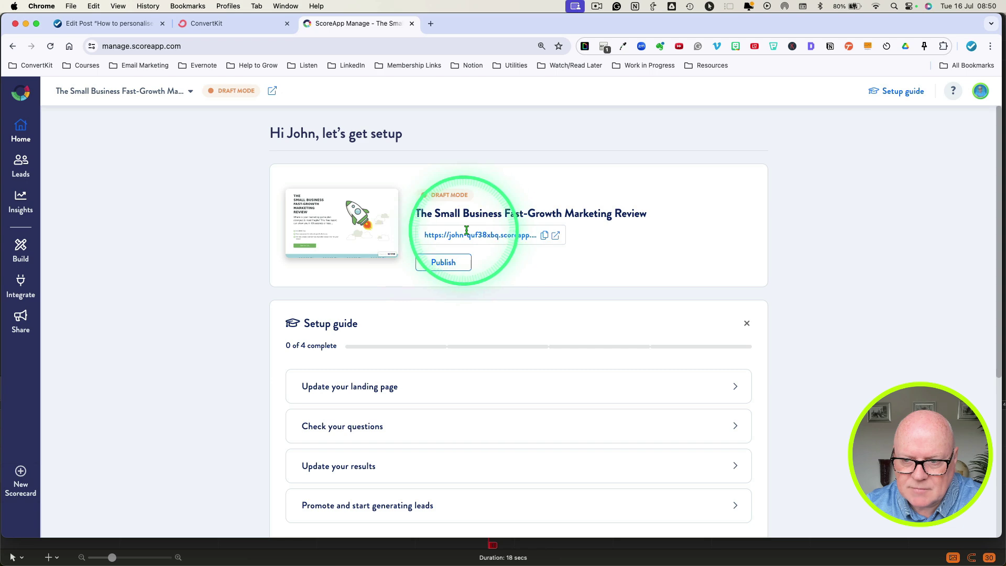
left_click(555, 235)
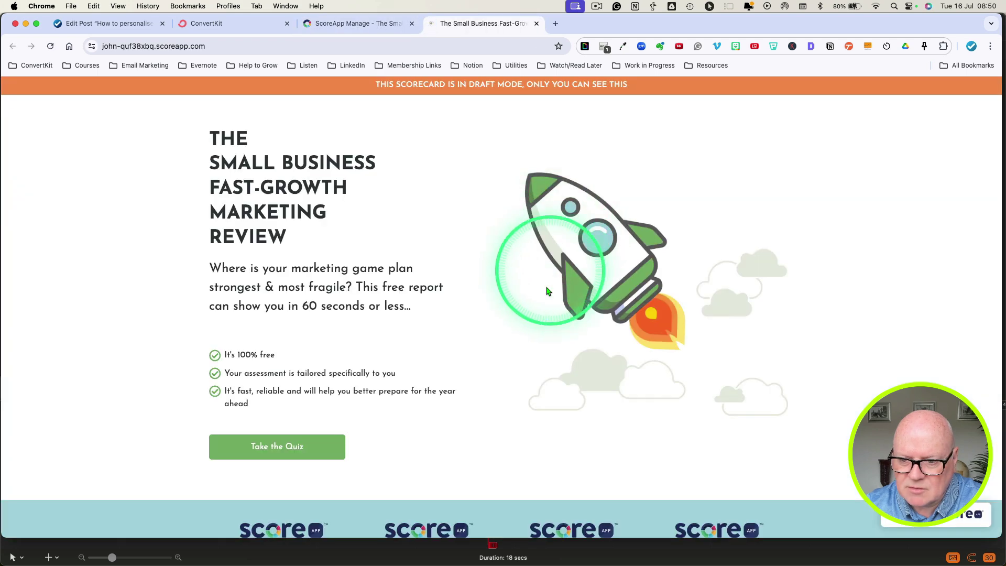
left_click(288, 448)
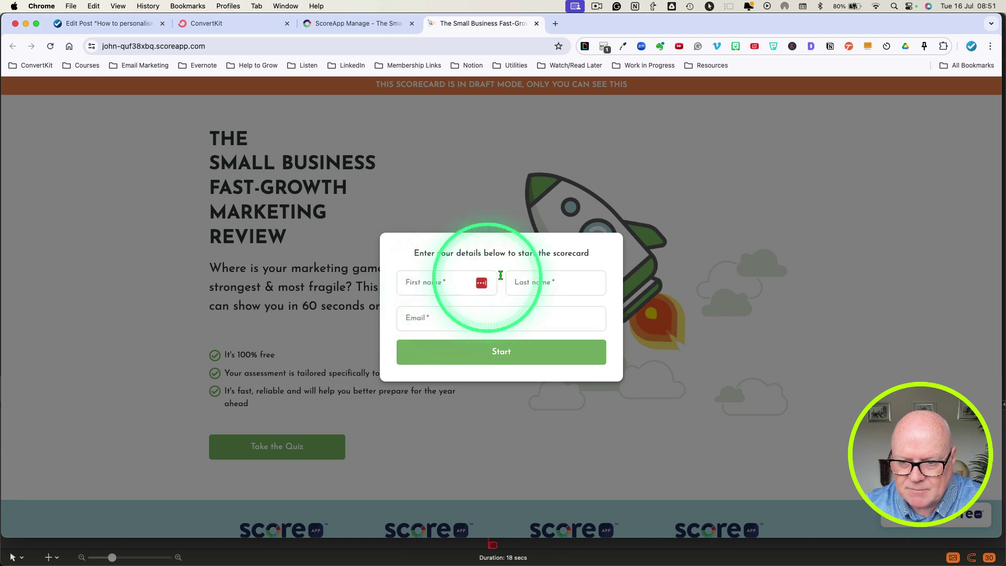
left_click(659, 267)
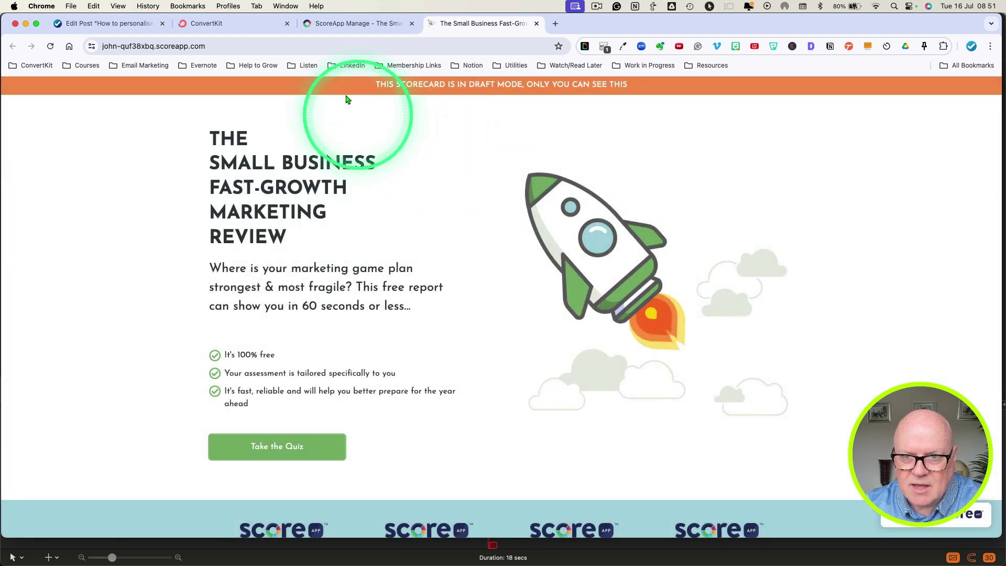
- Set the scorecard's default lead form behaviour to After Questions and save the lead form settings
left_click(340, 24)
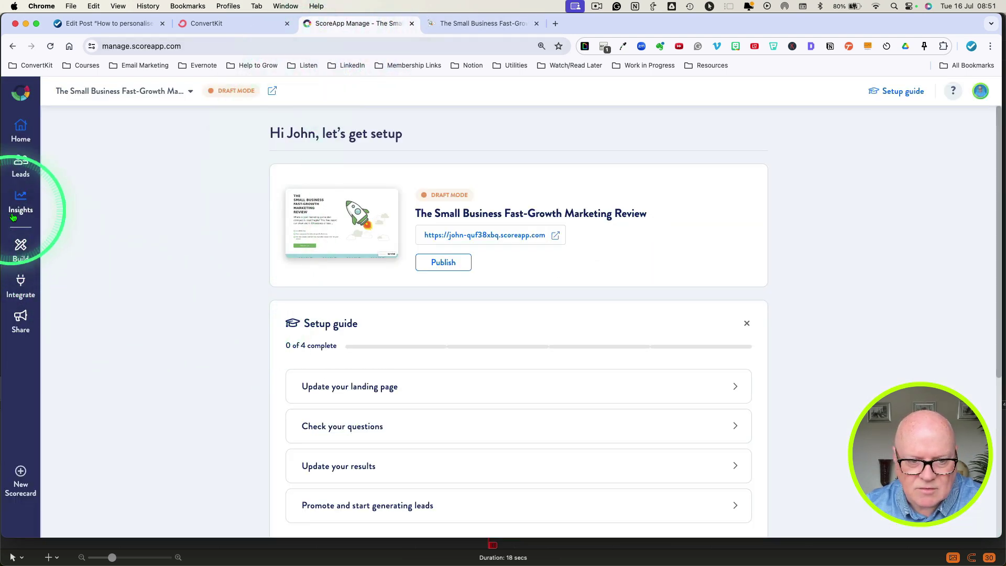
left_click(20, 133)
left_click(20, 249)
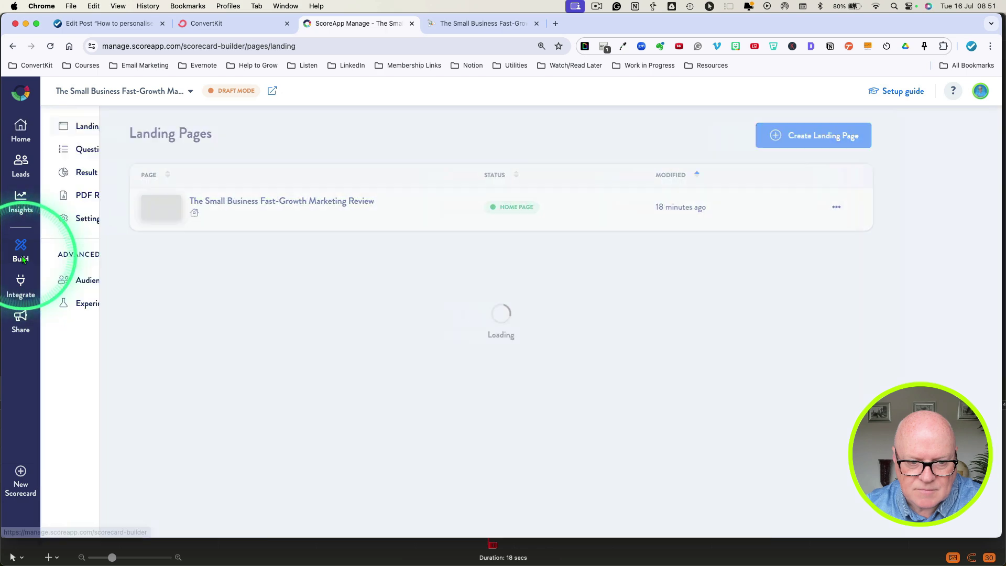
left_click(78, 223)
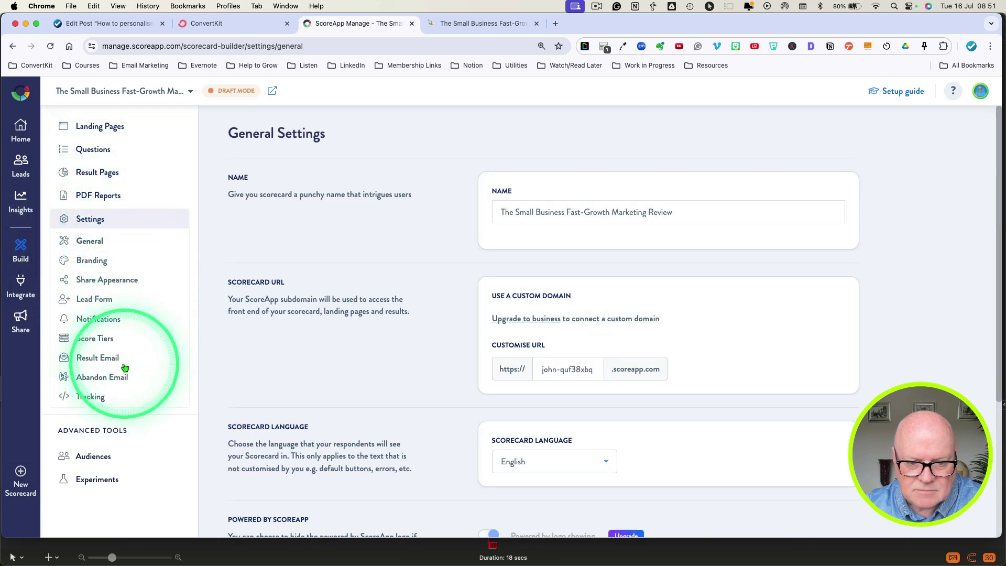
left_click(99, 306)
scroll(466, 427, "down", 5)
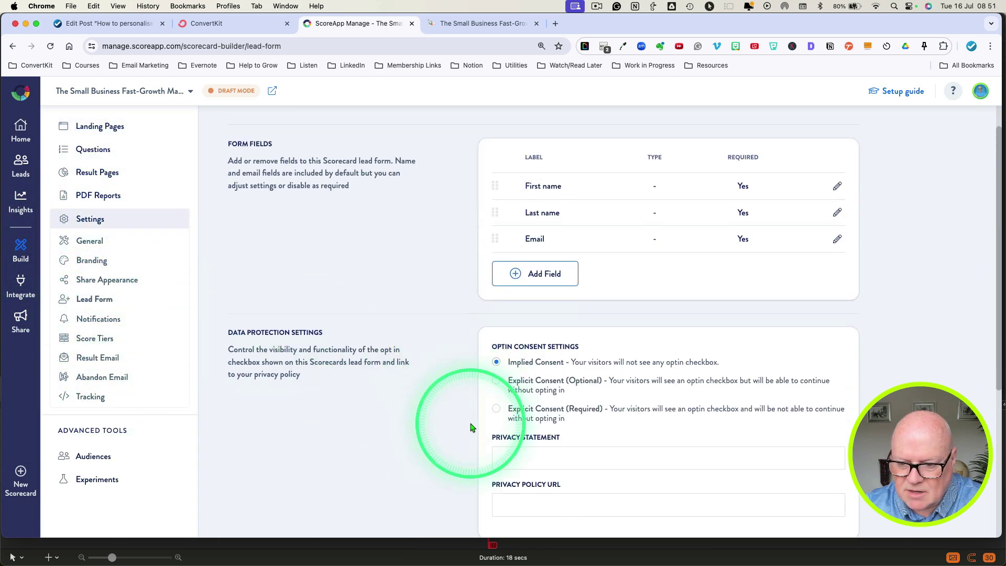
left_click(496, 388)
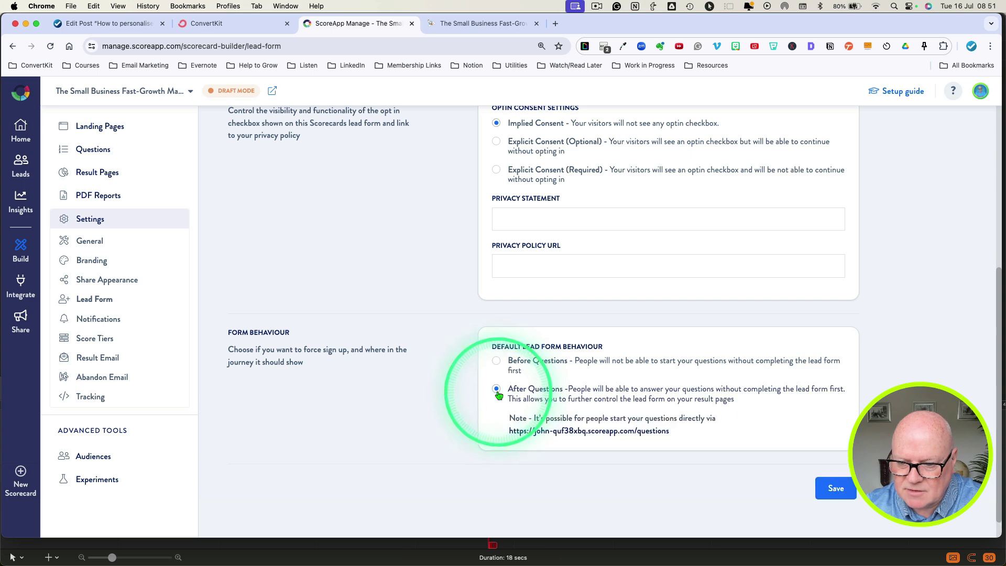
left_click(569, 413)
left_click(836, 488)
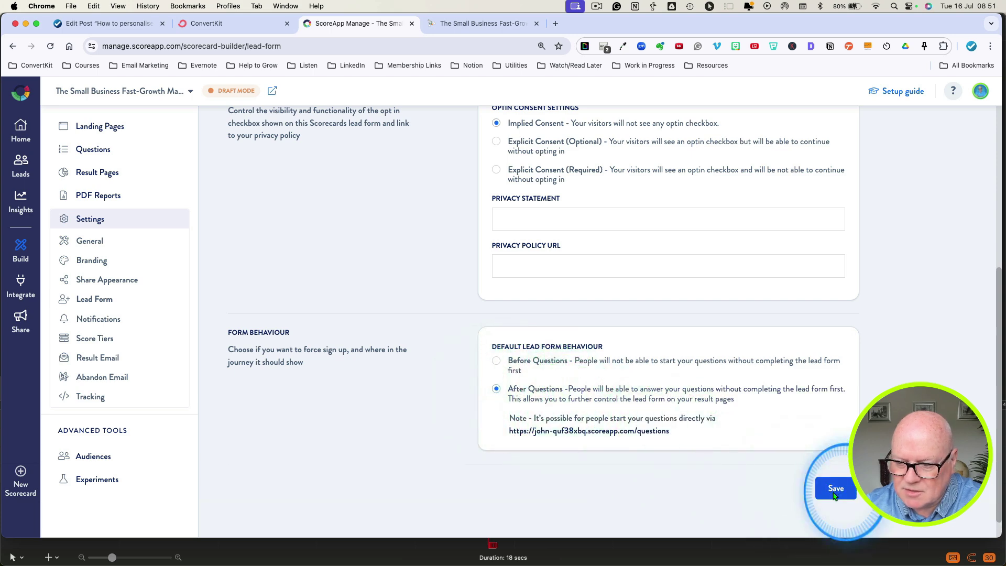
- Reload the scorecard preview, start the quiz to check when the lead form is requested, and close the preview
left_click(510, 35)
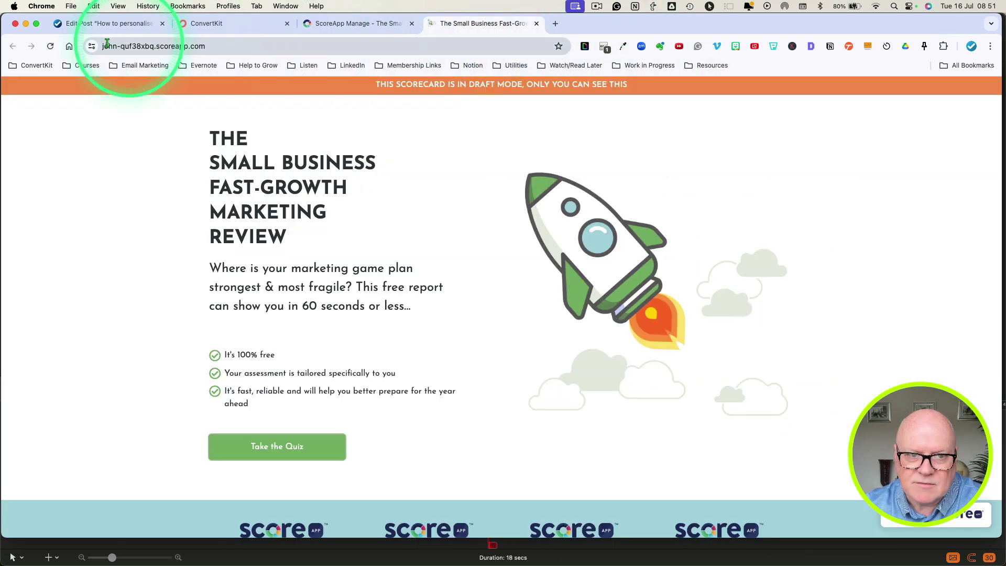
left_click(51, 47)
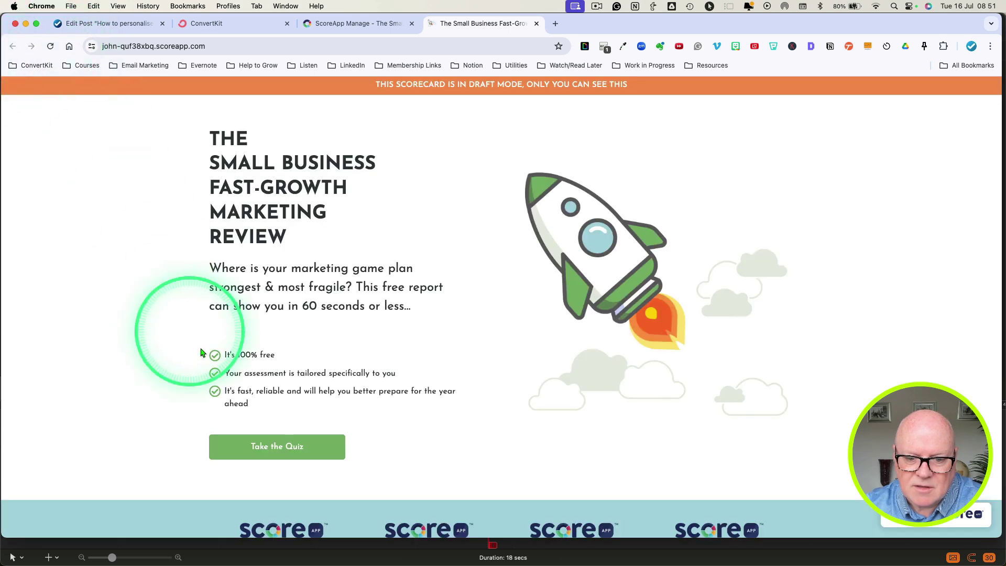
left_click(274, 447)
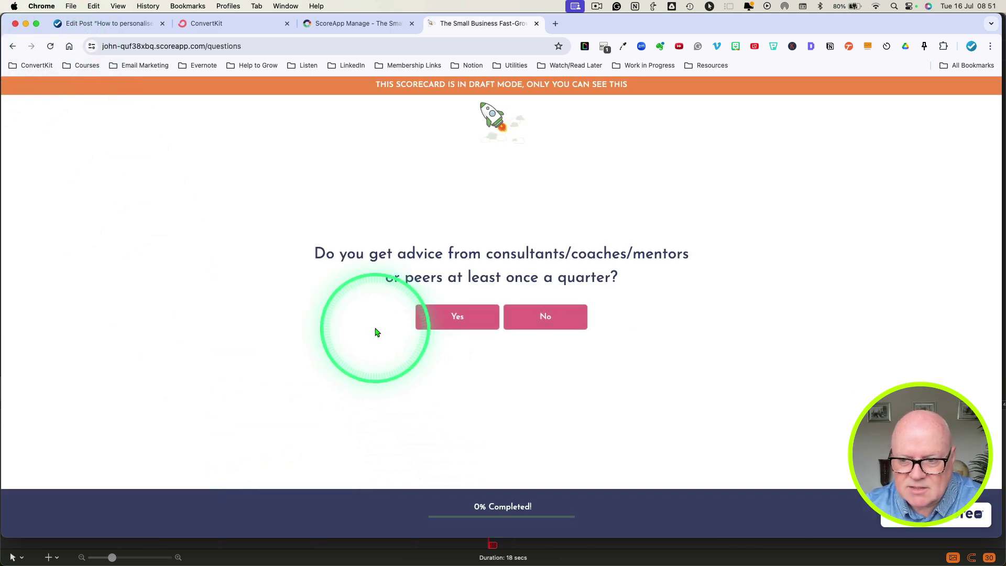
left_click(13, 47)
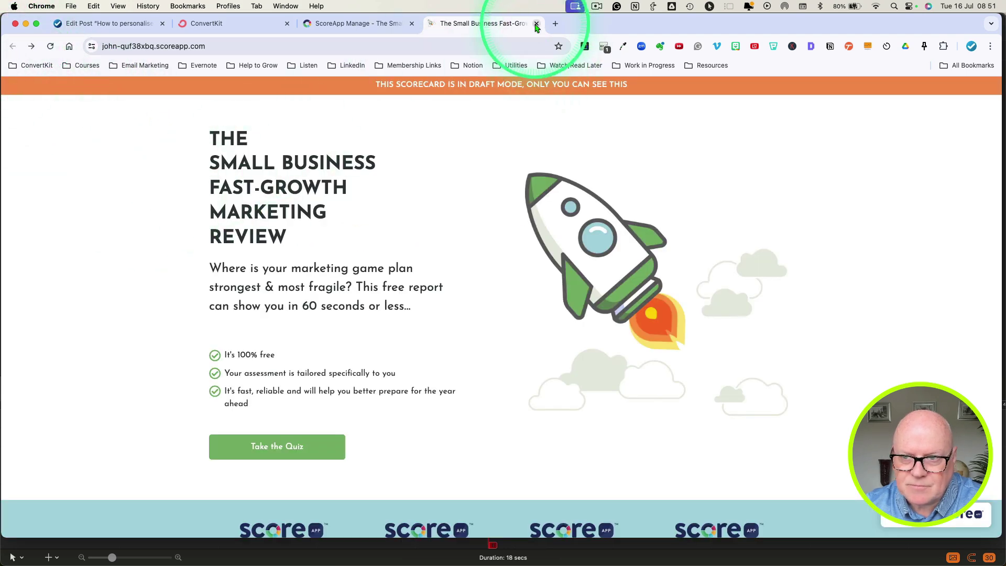
left_click(536, 23)
- Set the default lead form behaviour back to Before Questions and save the lead form settings
scroll(438, 269, "up", 5)
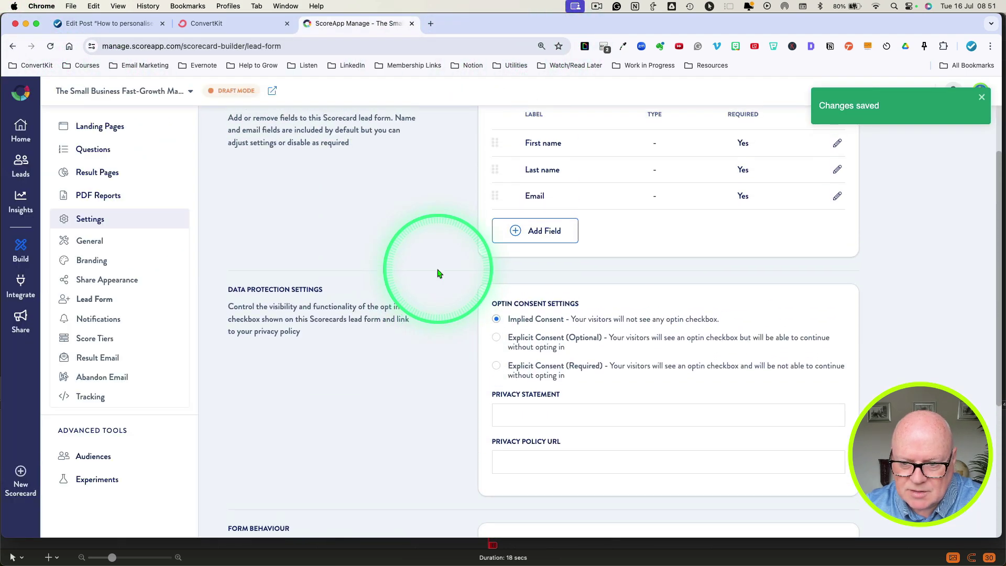
scroll(438, 269, "down", 5)
scroll(519, 440, "down", 1)
left_click(495, 360)
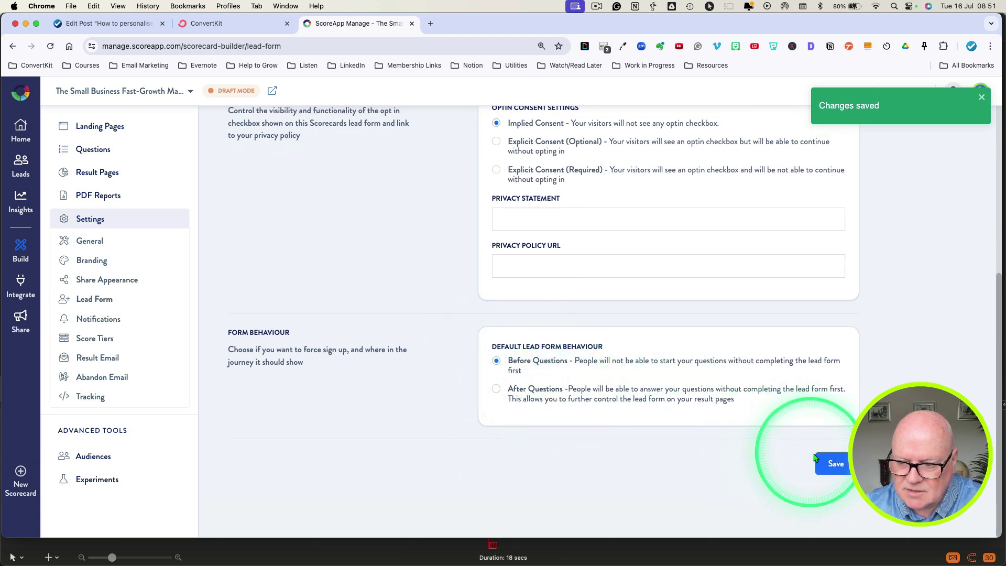
left_click(830, 464)
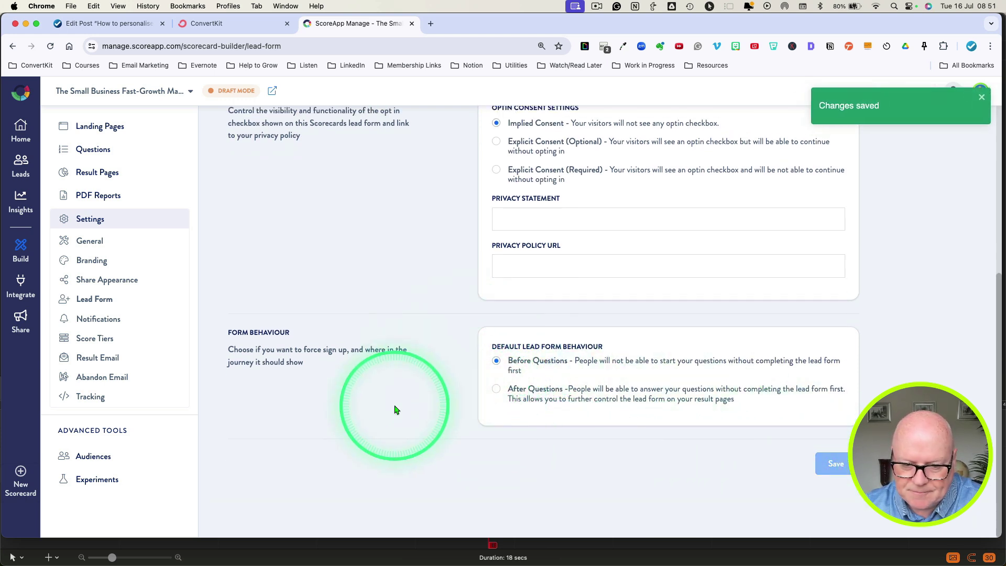
- Review the Notification Settings, including the recipients, subject and email content for new leads
scroll(396, 409, "up", 5)
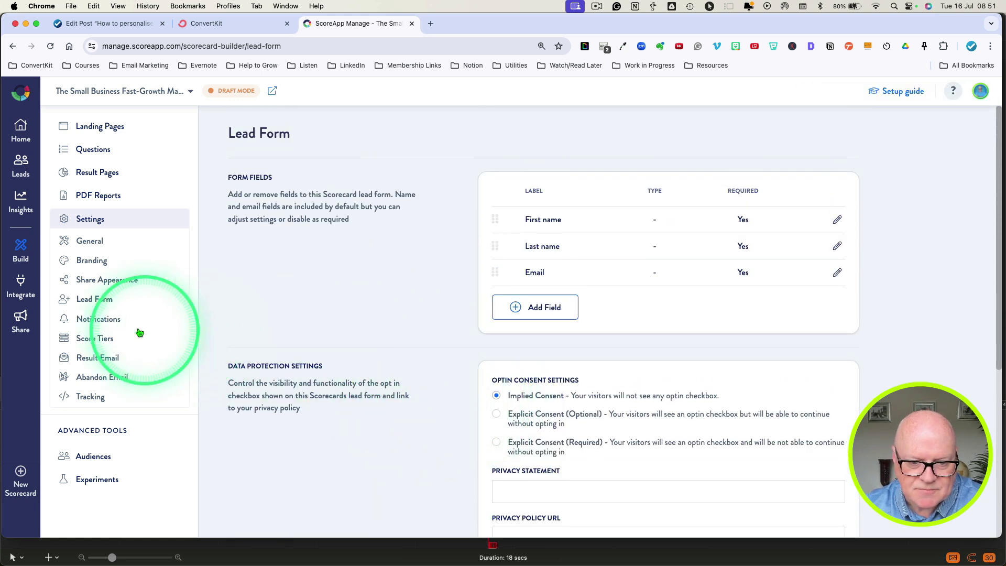
left_click(92, 321)
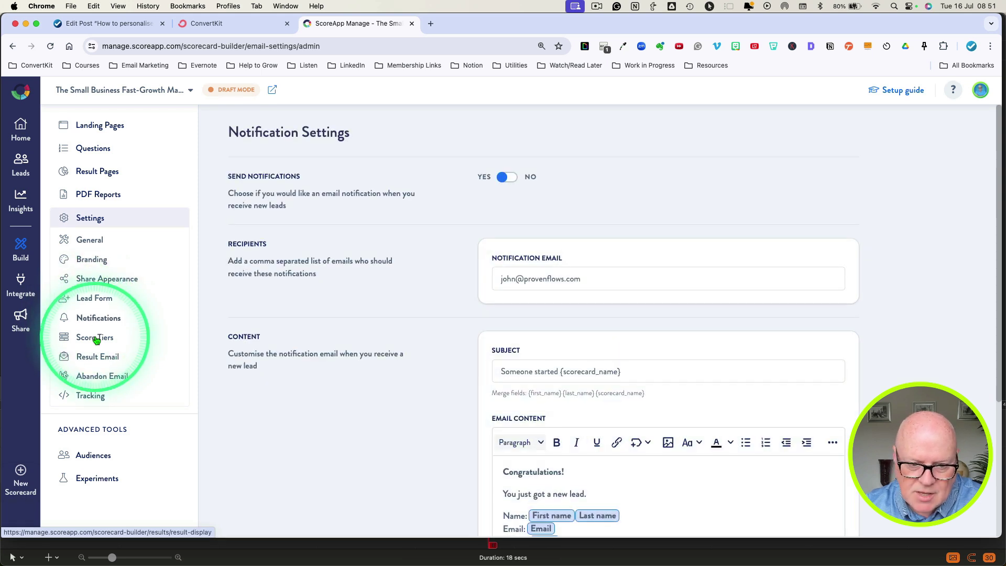
scroll(296, 368, "down", 2)
scroll(296, 369, "down", 2)
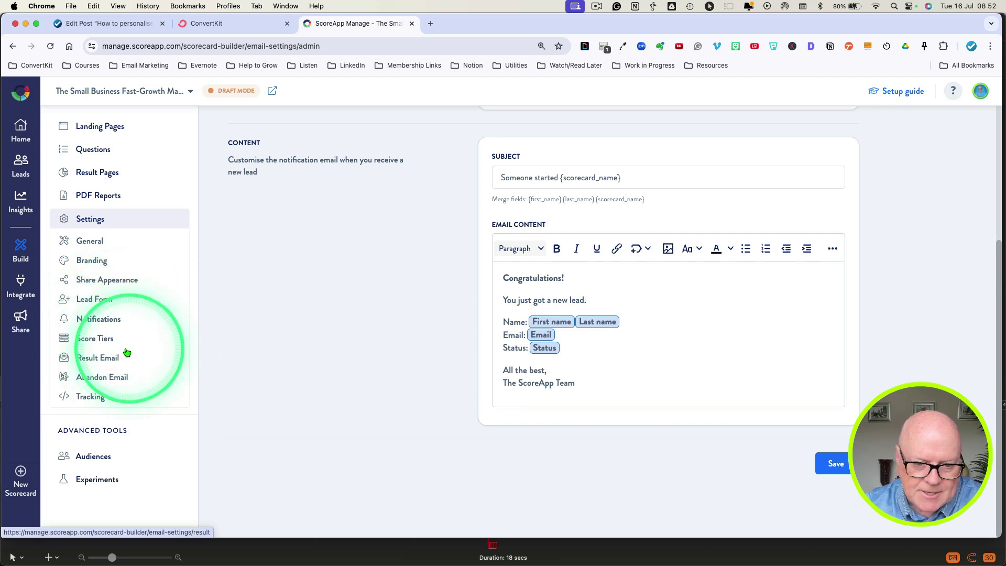
- Add a trial tier to the scorecard's Score Tiers and delete it again
left_click(90, 344)
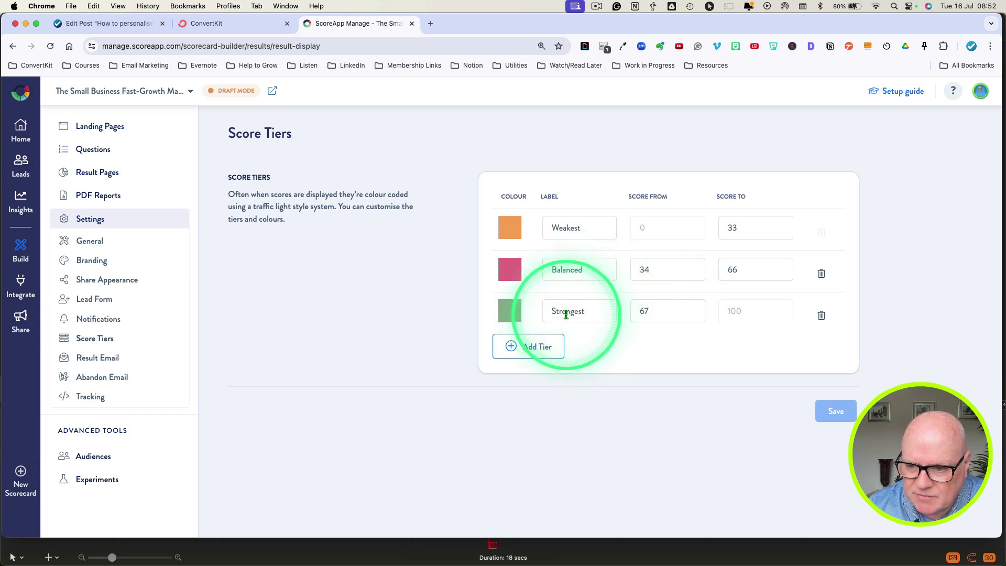
left_click(530, 346)
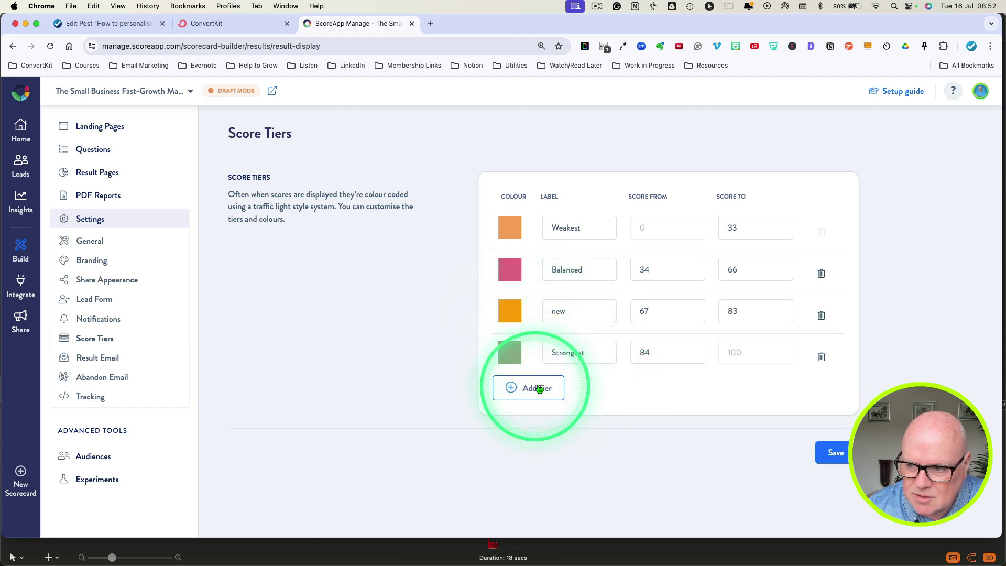
left_click(821, 315)
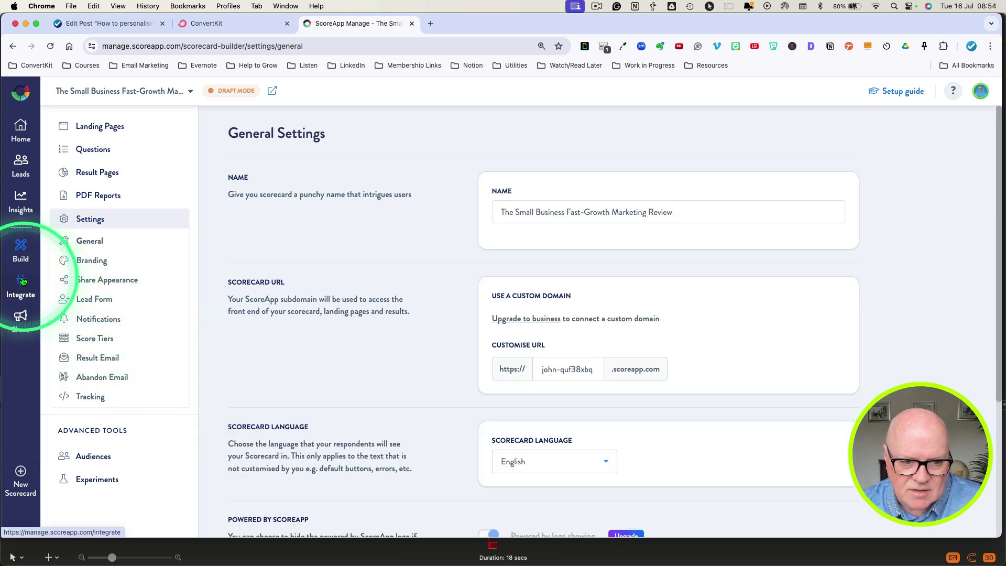
- Open the ConvertKit integration and look at its API secret key authentication form without connecting
left_click(22, 288)
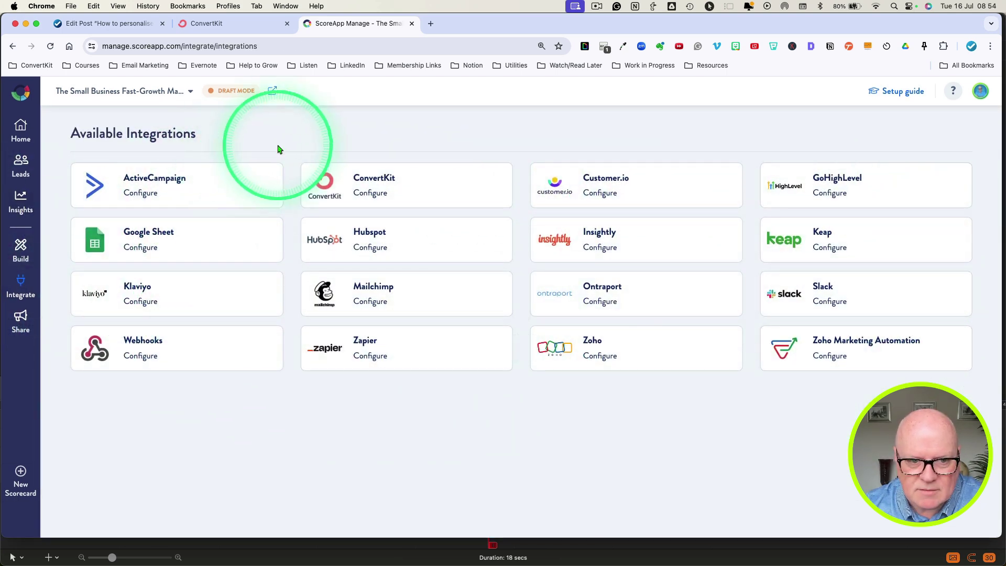
left_click(370, 194)
left_click(497, 224)
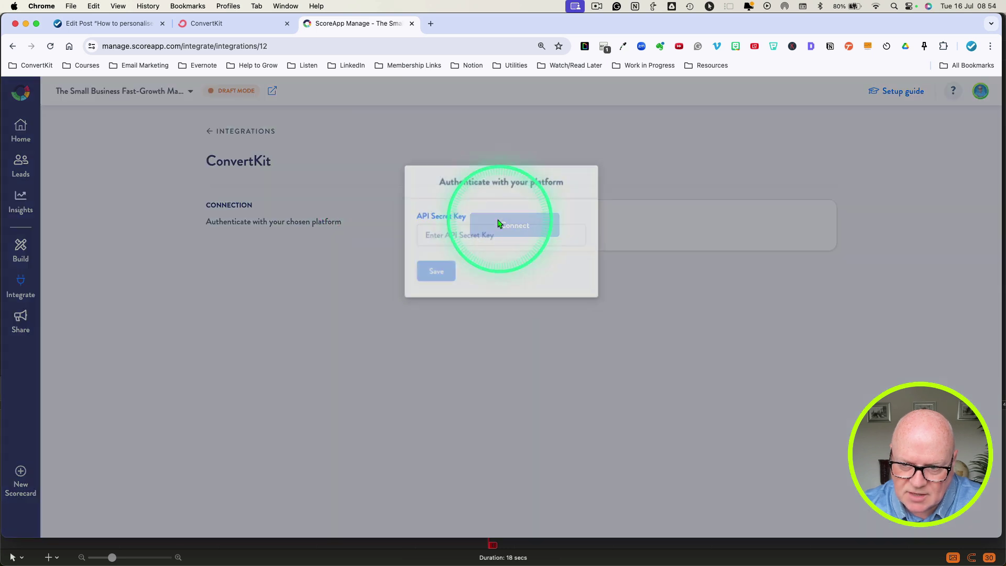
left_click(362, 283)
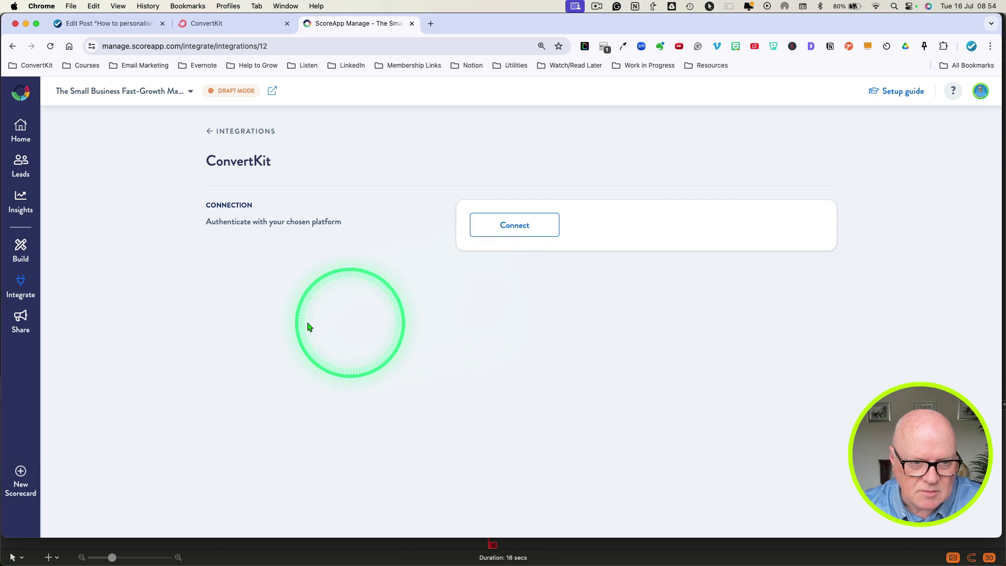
- Switch to The small business jigsaw scorecard and open its connected ConvertKit integration for editing
left_click(24, 134)
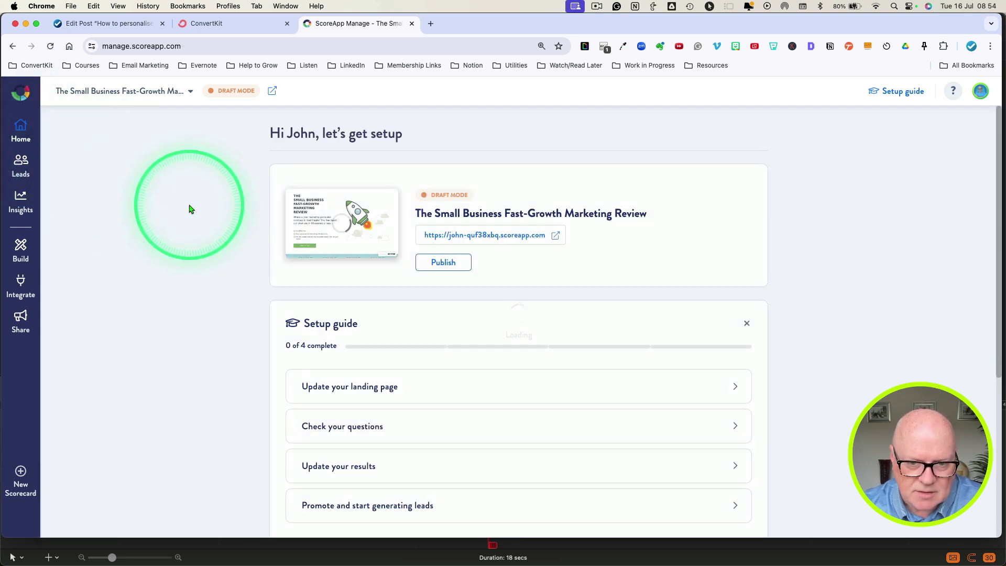
left_click(168, 91)
left_click(128, 117)
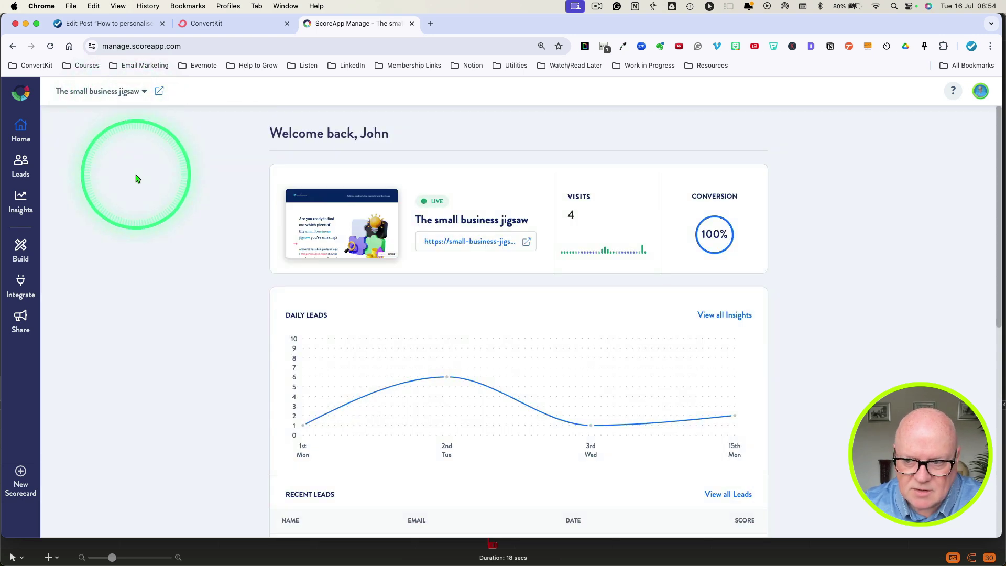
left_click(21, 250)
left_click(20, 286)
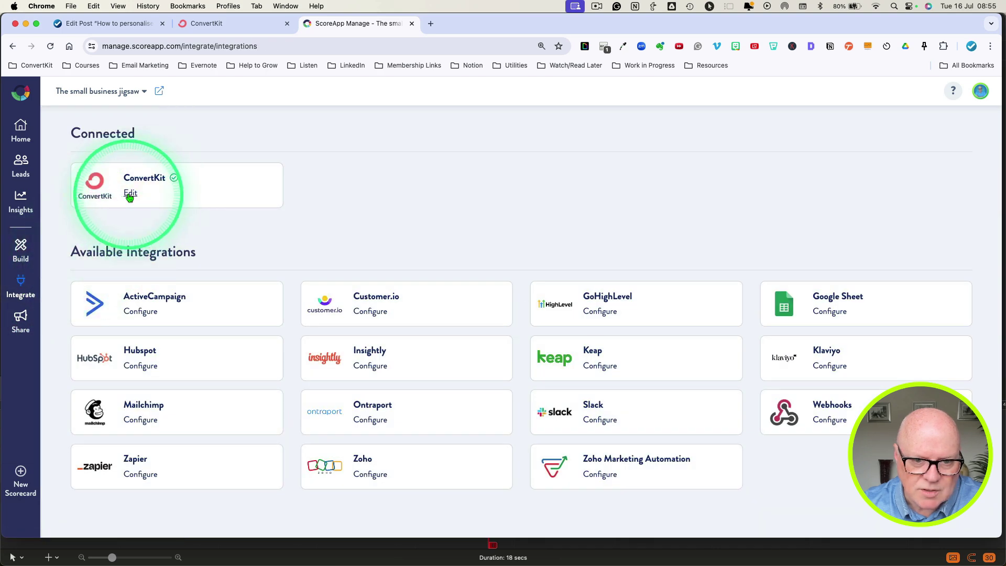
left_click(131, 195)
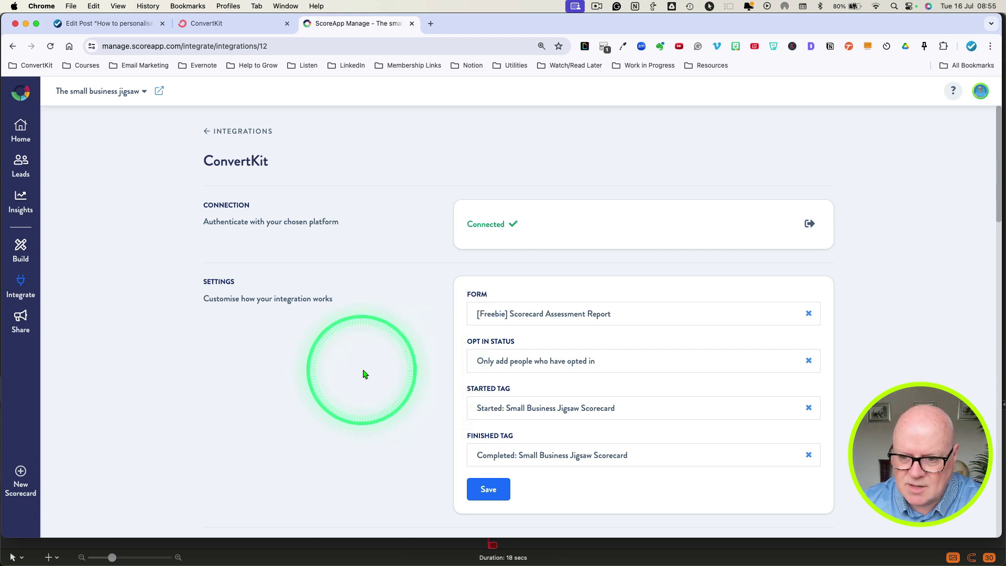
- Examine the ConvertKit integration's form, opt-in status, started and finished tags, and lead form field mapping
scroll(365, 374, "down", 3)
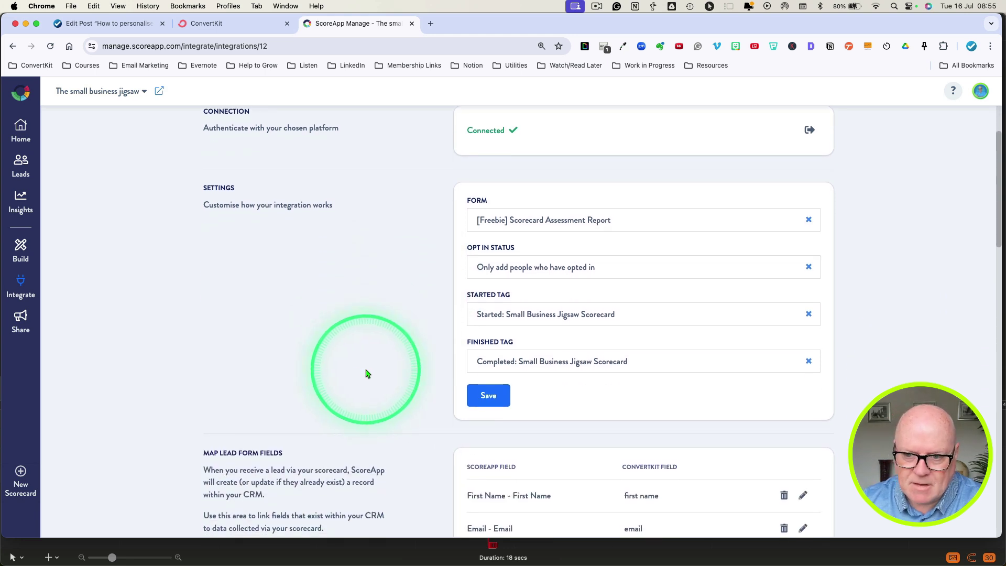
scroll(366, 376, "down", 2)
scroll(366, 375, "up", 5)
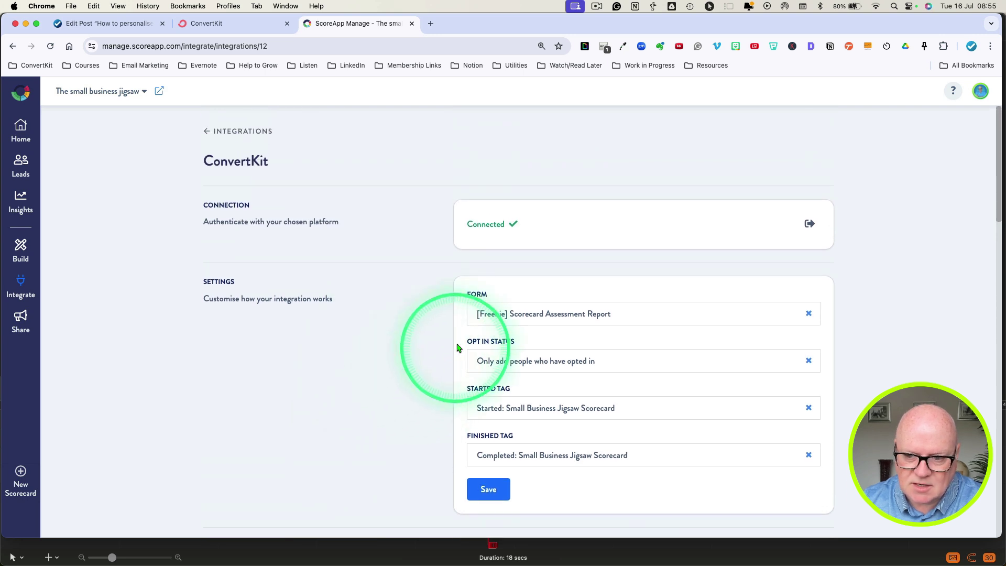
scroll(440, 371, "down", 8)
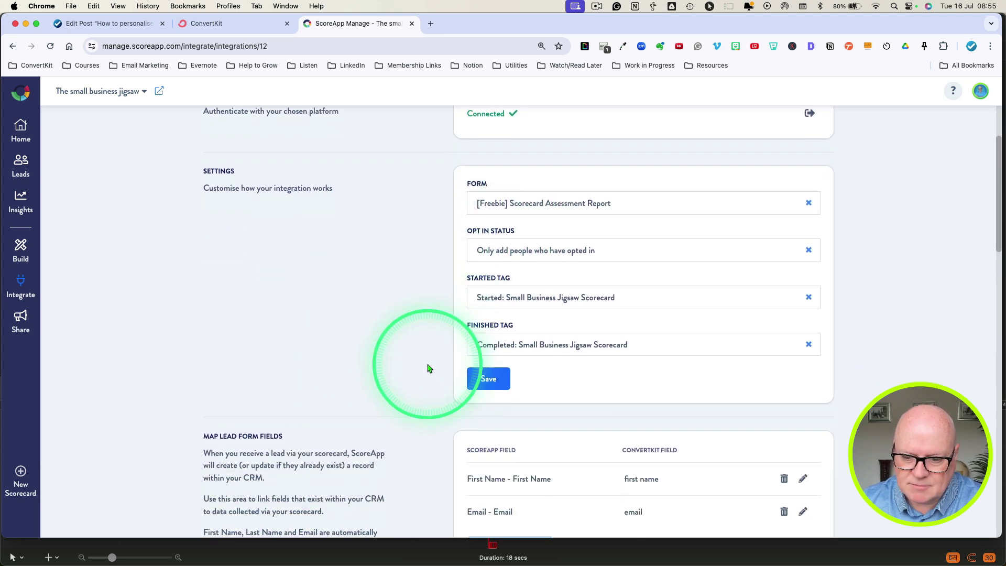
scroll(427, 368, "down", 1)
scroll(427, 368, "up", 2)
scroll(427, 368, "down", 2)
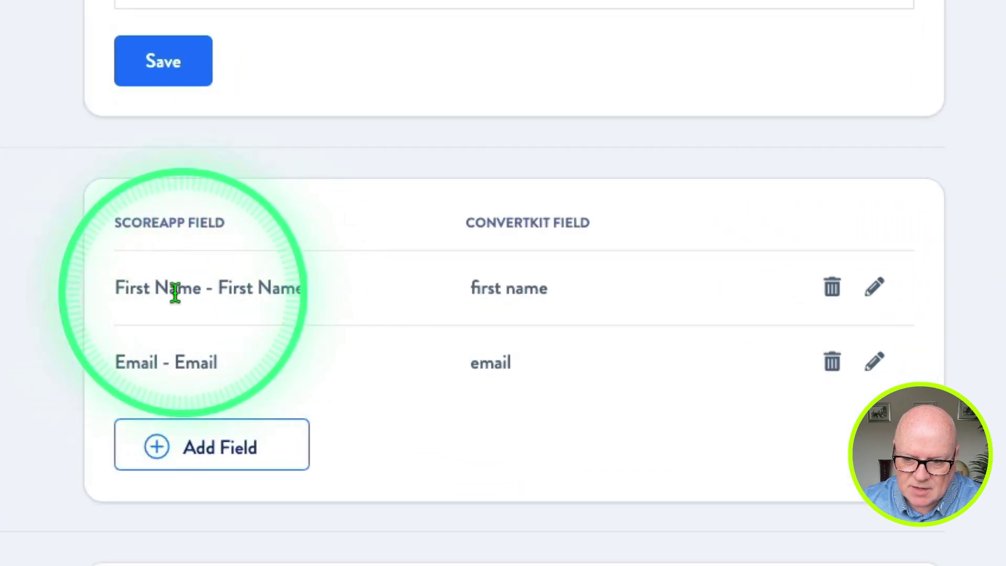
- Examine how the lead's first name and email, the total score, the result URL and the report URL map to ConvertKit fields
left_click_drag(116, 224, 251, 236)
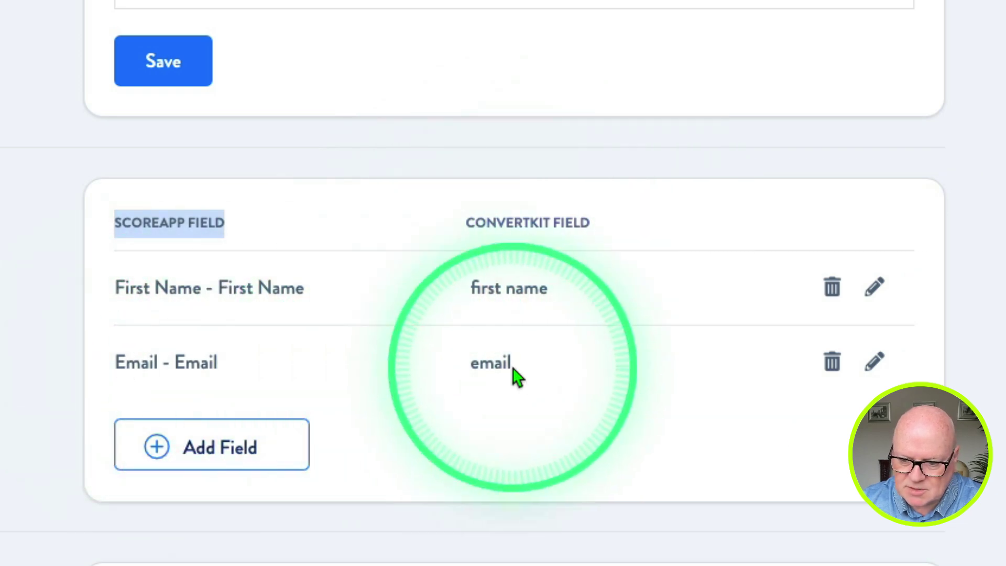
scroll(378, 451, "down", 2)
scroll(378, 452, "down", 8)
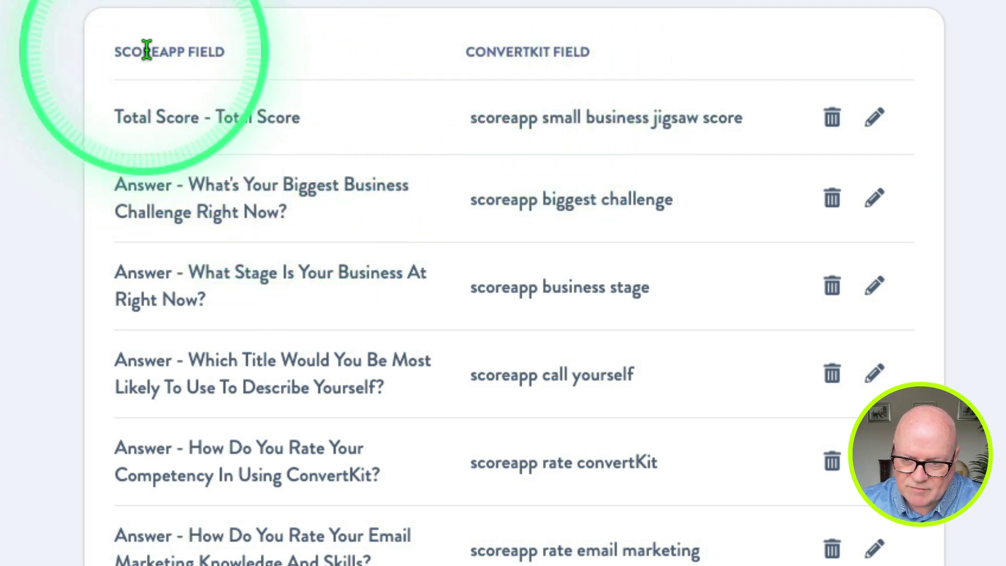
scroll(231, 309, "down", 3)
scroll(231, 309, "down", 8)
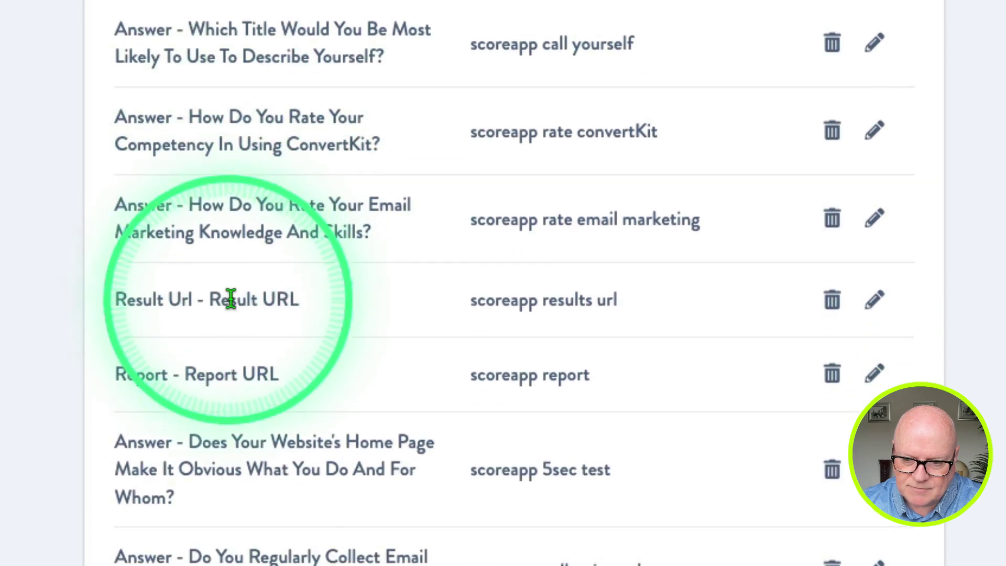
scroll(243, 310, "up", 10)
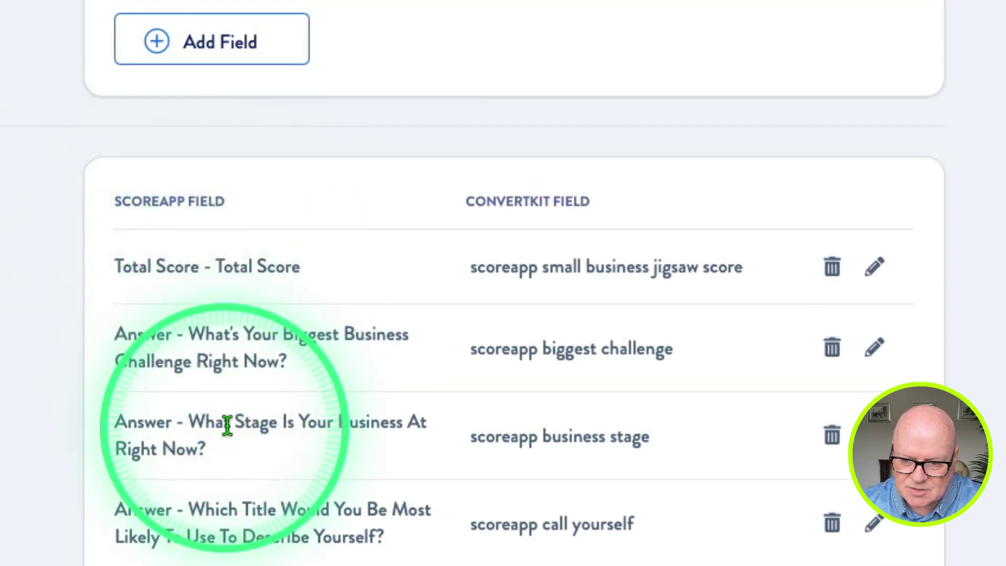
scroll(228, 424, "down", 7)
scroll(287, 405, "down", 2)
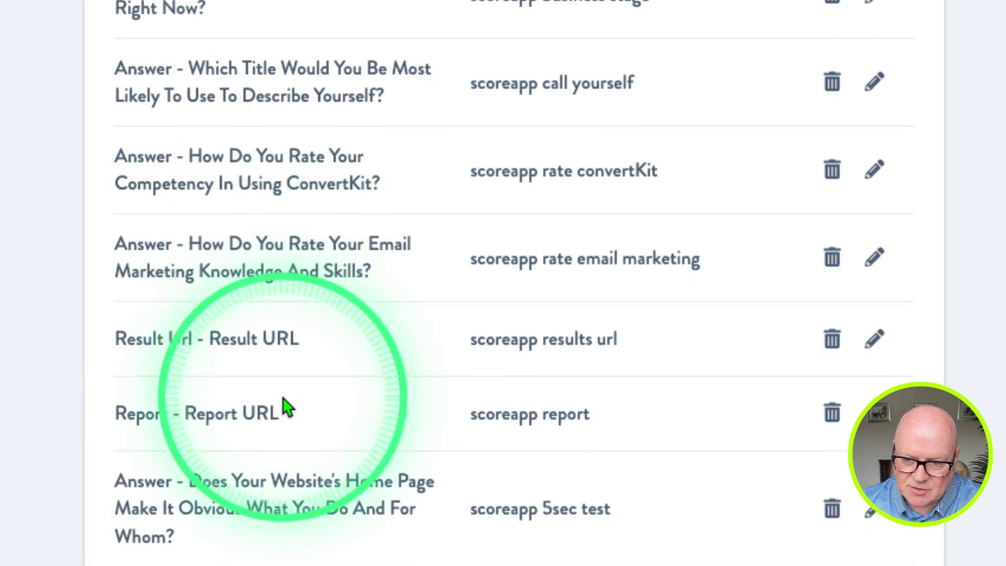
left_click_drag(118, 330, 311, 347)
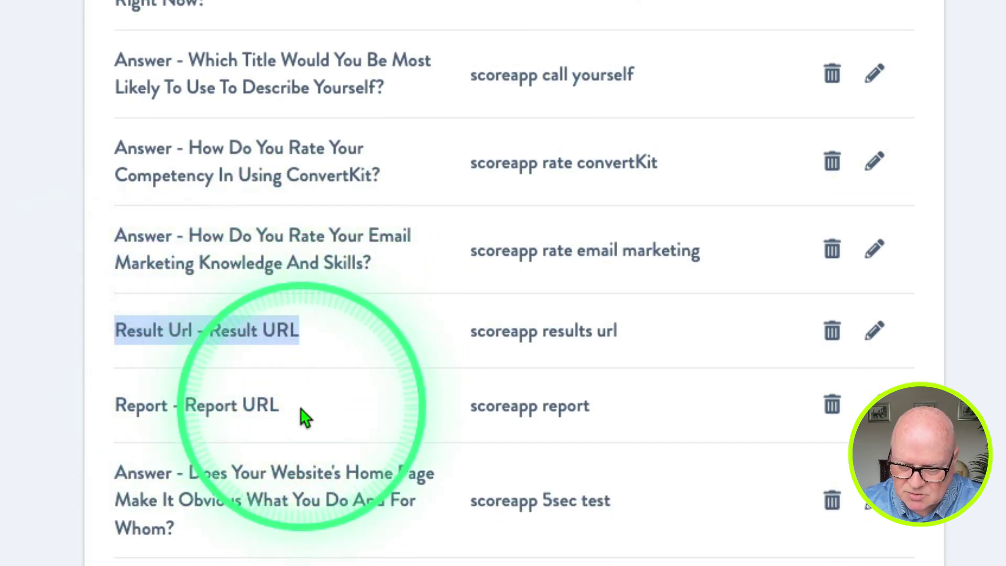
left_click_drag(282, 408, 144, 389)
left_click(144, 389)
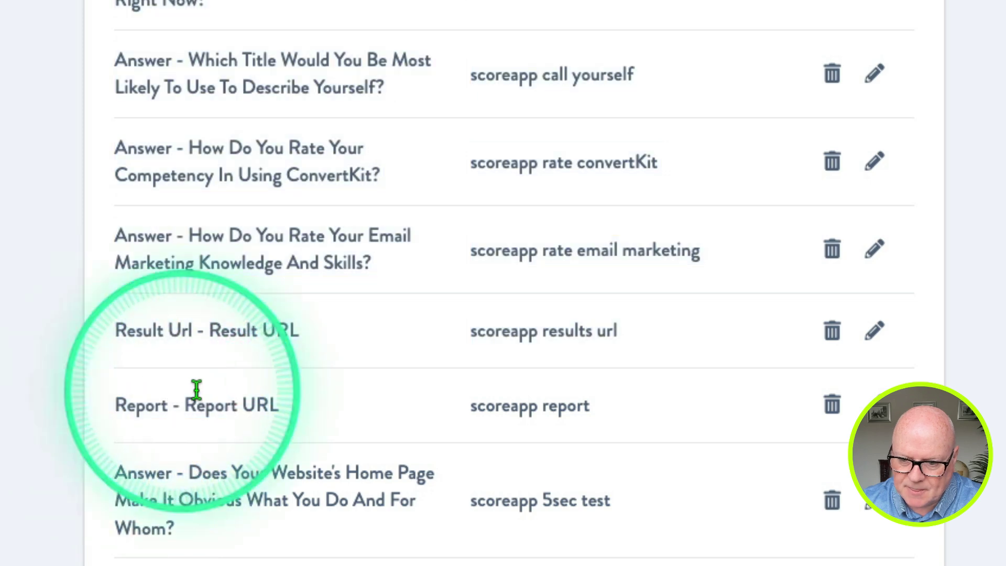
- Examine the ConvertKit fields mapped to the quiz answers, from biggest business challenge and business stage through the remaining questions
scroll(227, 400, "up", 6)
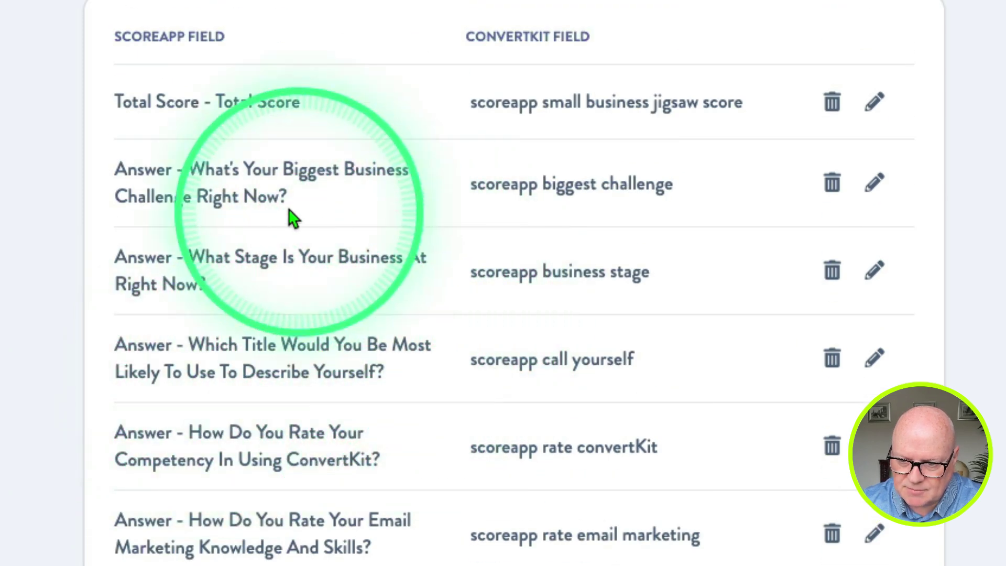
left_click_drag(188, 170, 386, 204)
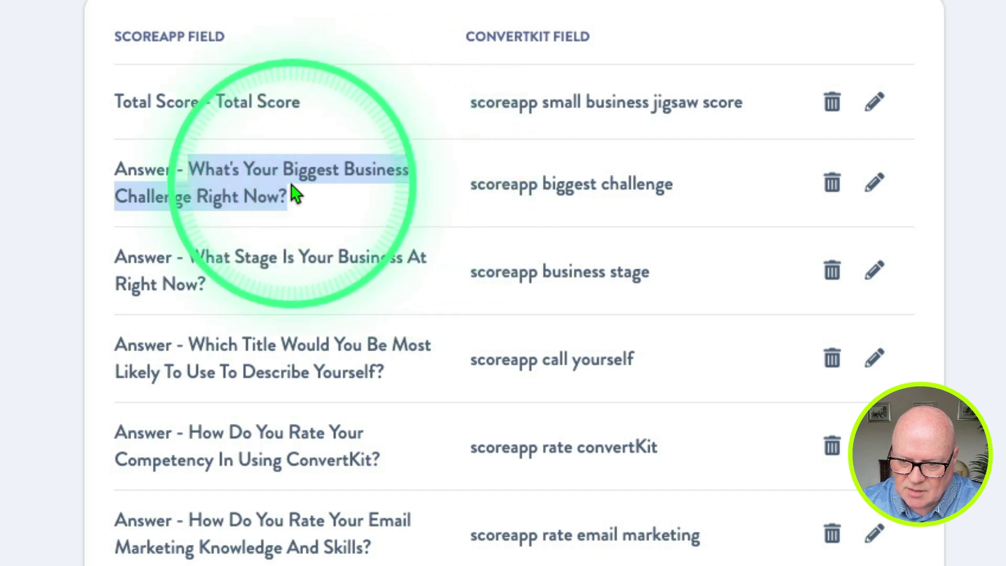
left_click(231, 179)
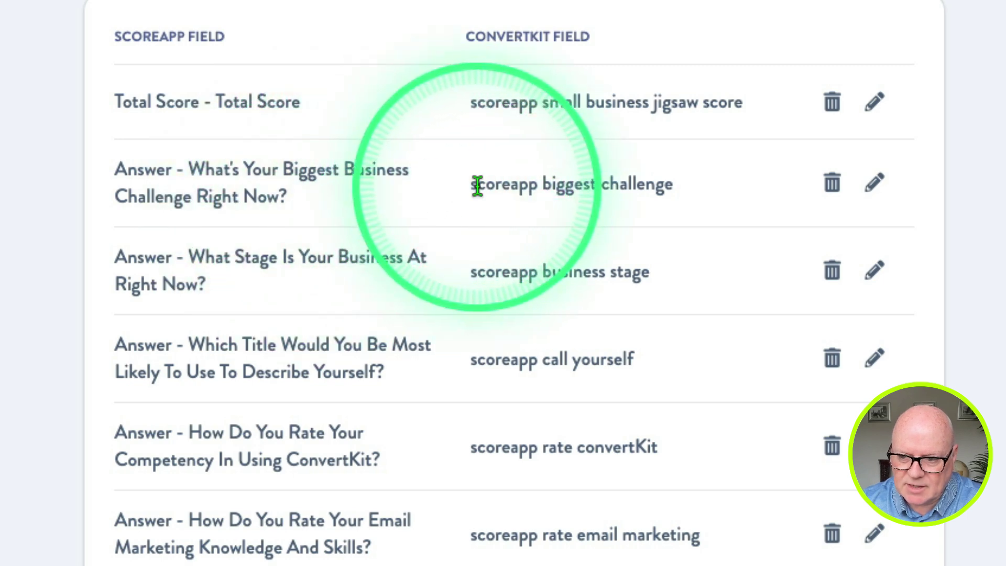
left_click_drag(472, 186, 675, 196)
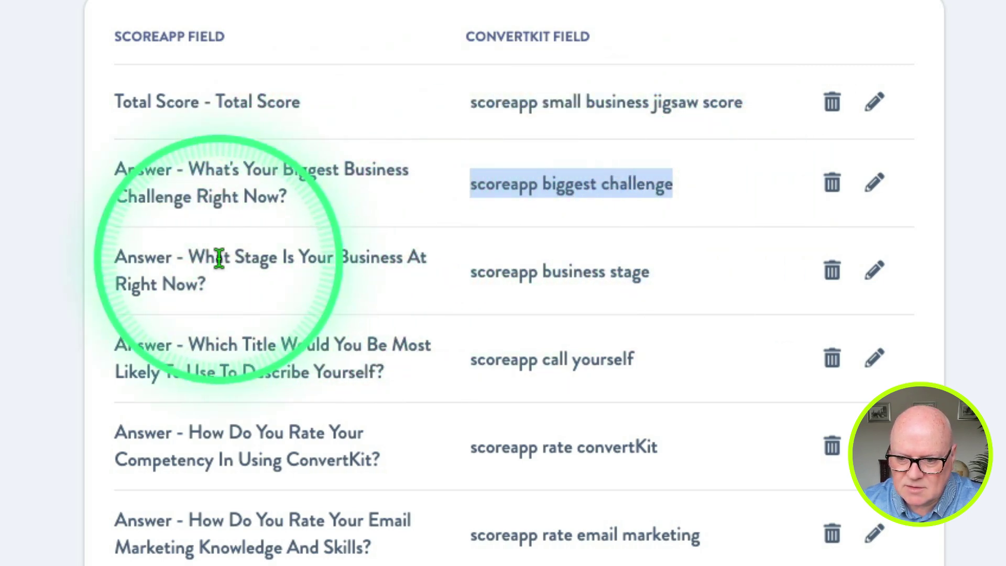
left_click_drag(187, 257, 236, 286)
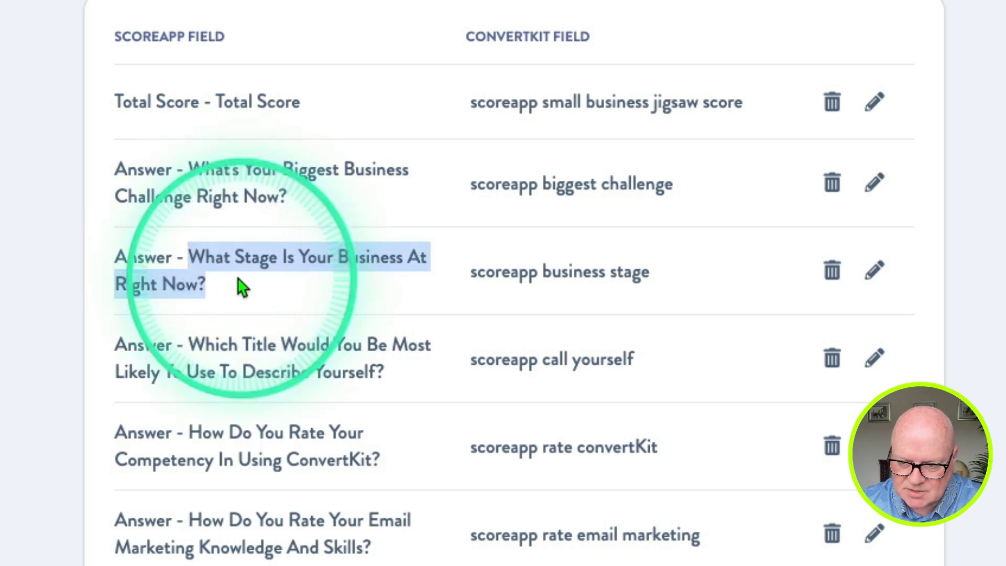
left_click_drag(470, 272, 653, 283)
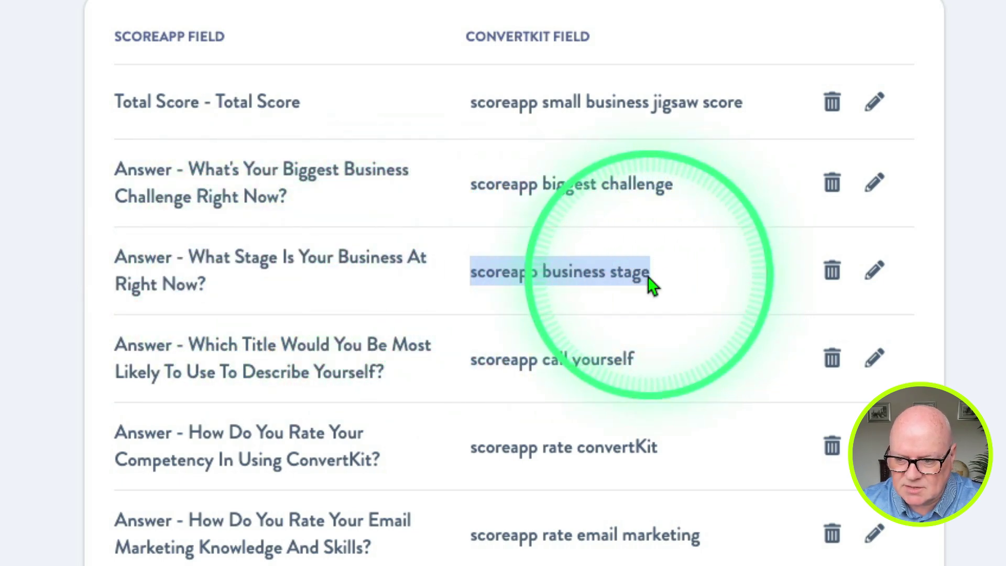
left_click(72, 316)
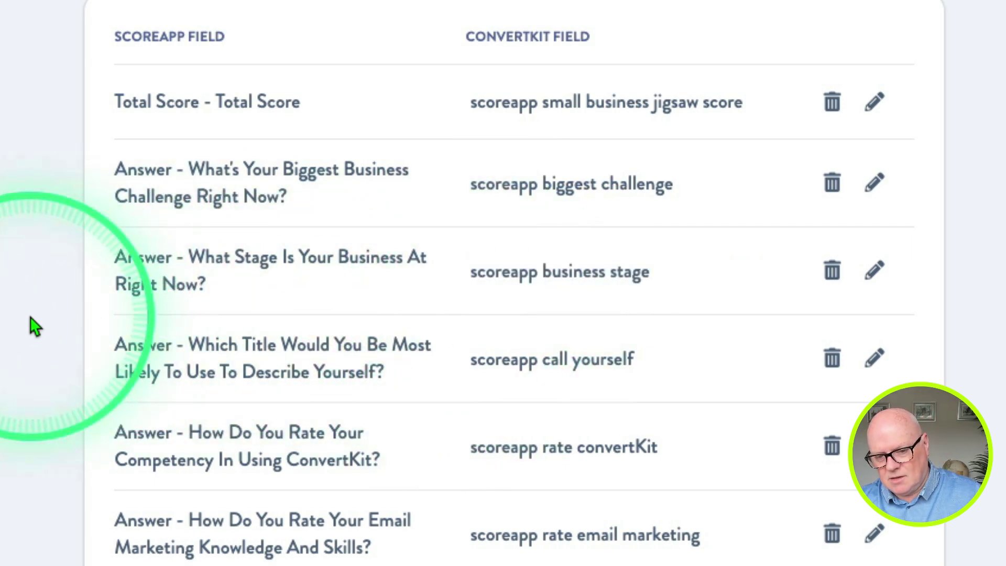
scroll(33, 324, "down", 10)
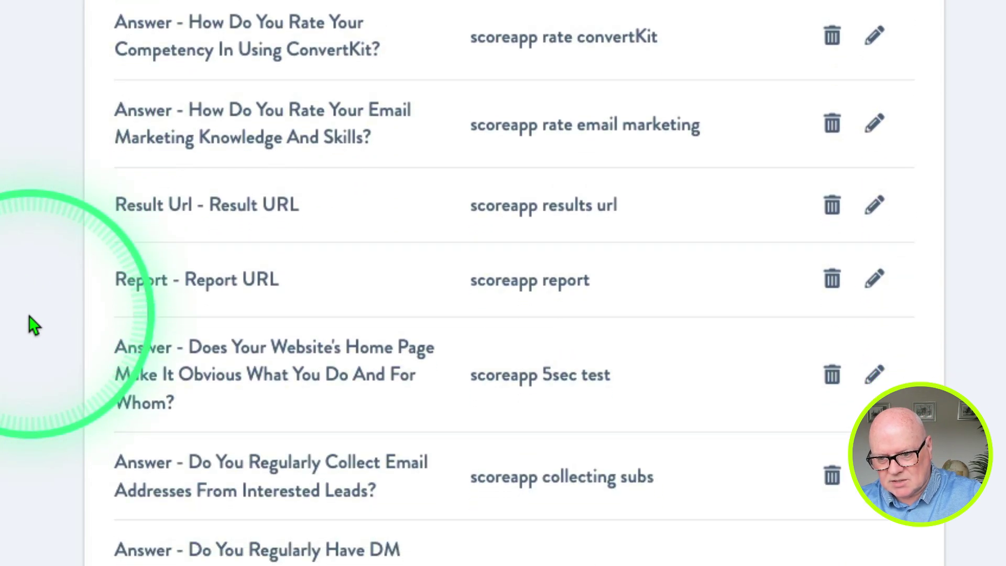
scroll(32, 325, "down", 15)
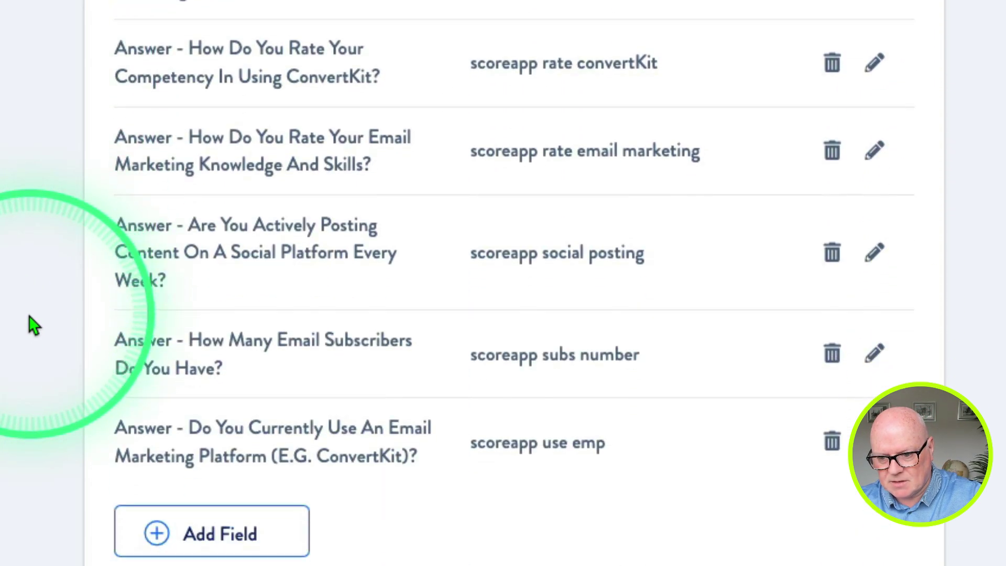
scroll(32, 325, "up", 10)
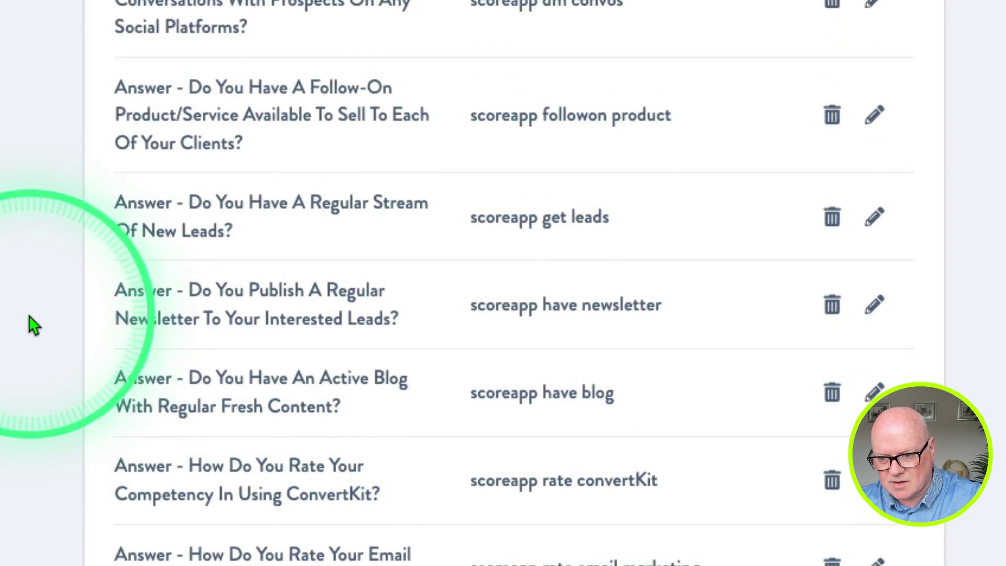
scroll(347, 317, "up", 5)
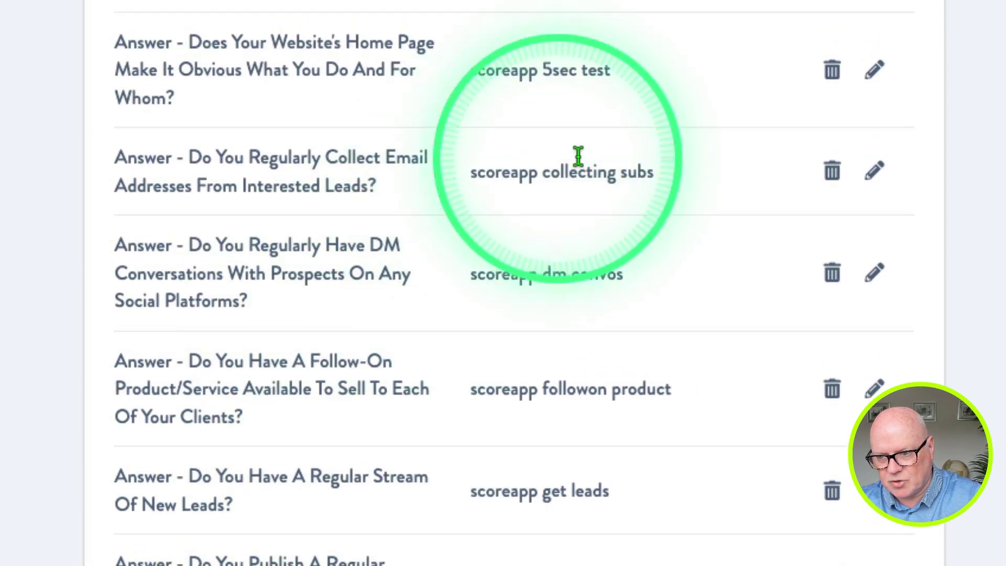
scroll(321, 320, "up", 15)
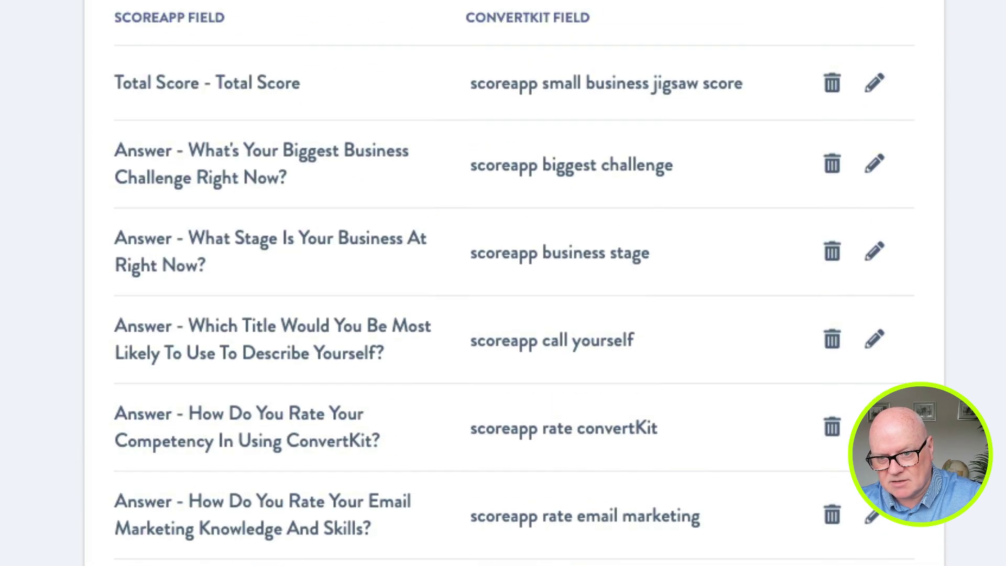
scroll(322, 319, "up", 10)
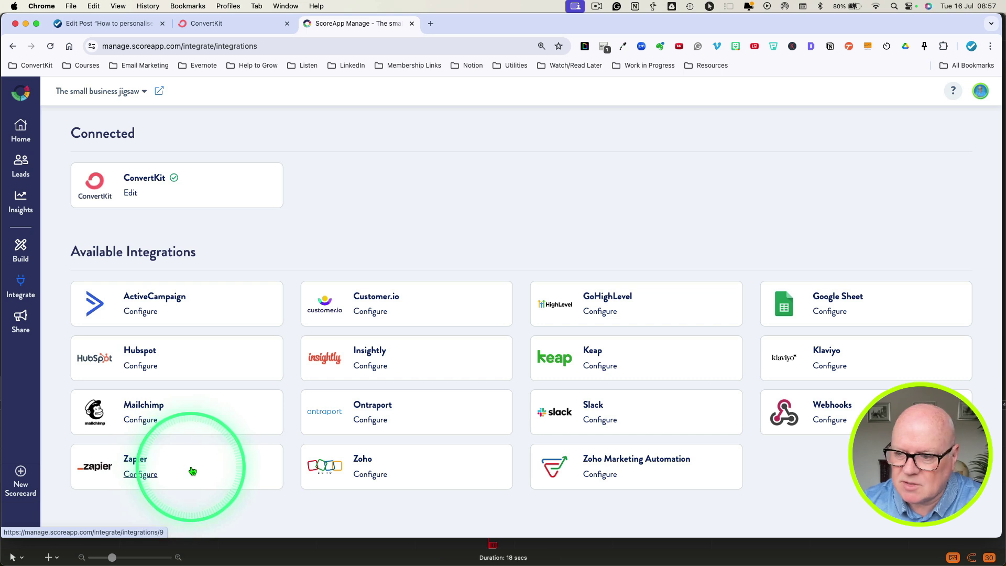
- View The small business jigsaw scorecard's home dashboard and open its landing pages in the scorecard builder
left_click(23, 131)
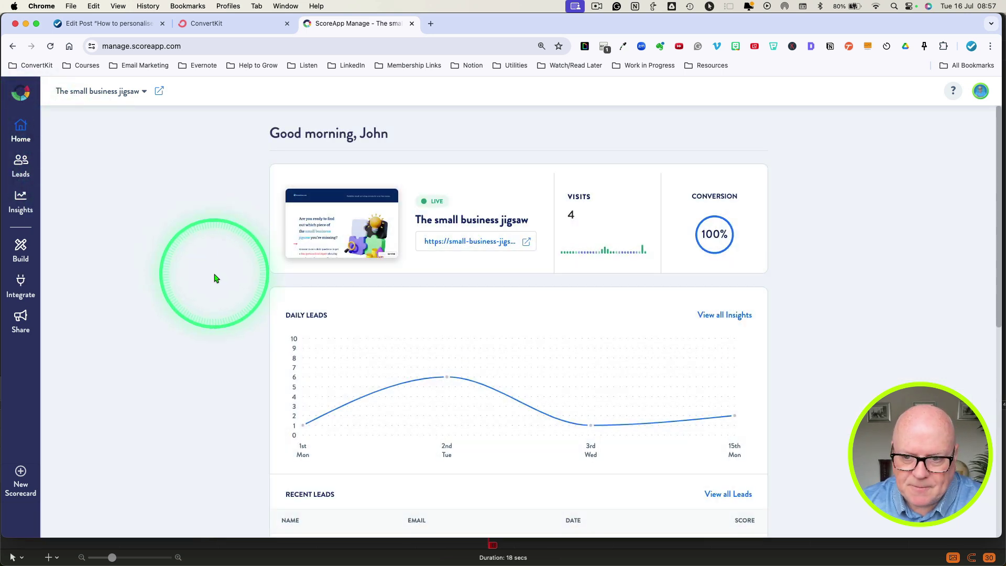
left_click(29, 263)
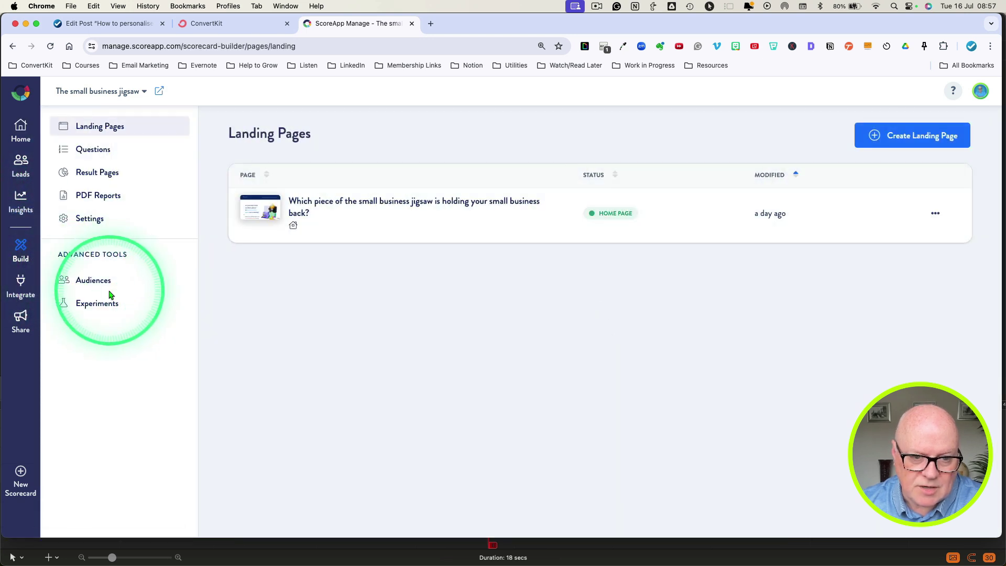